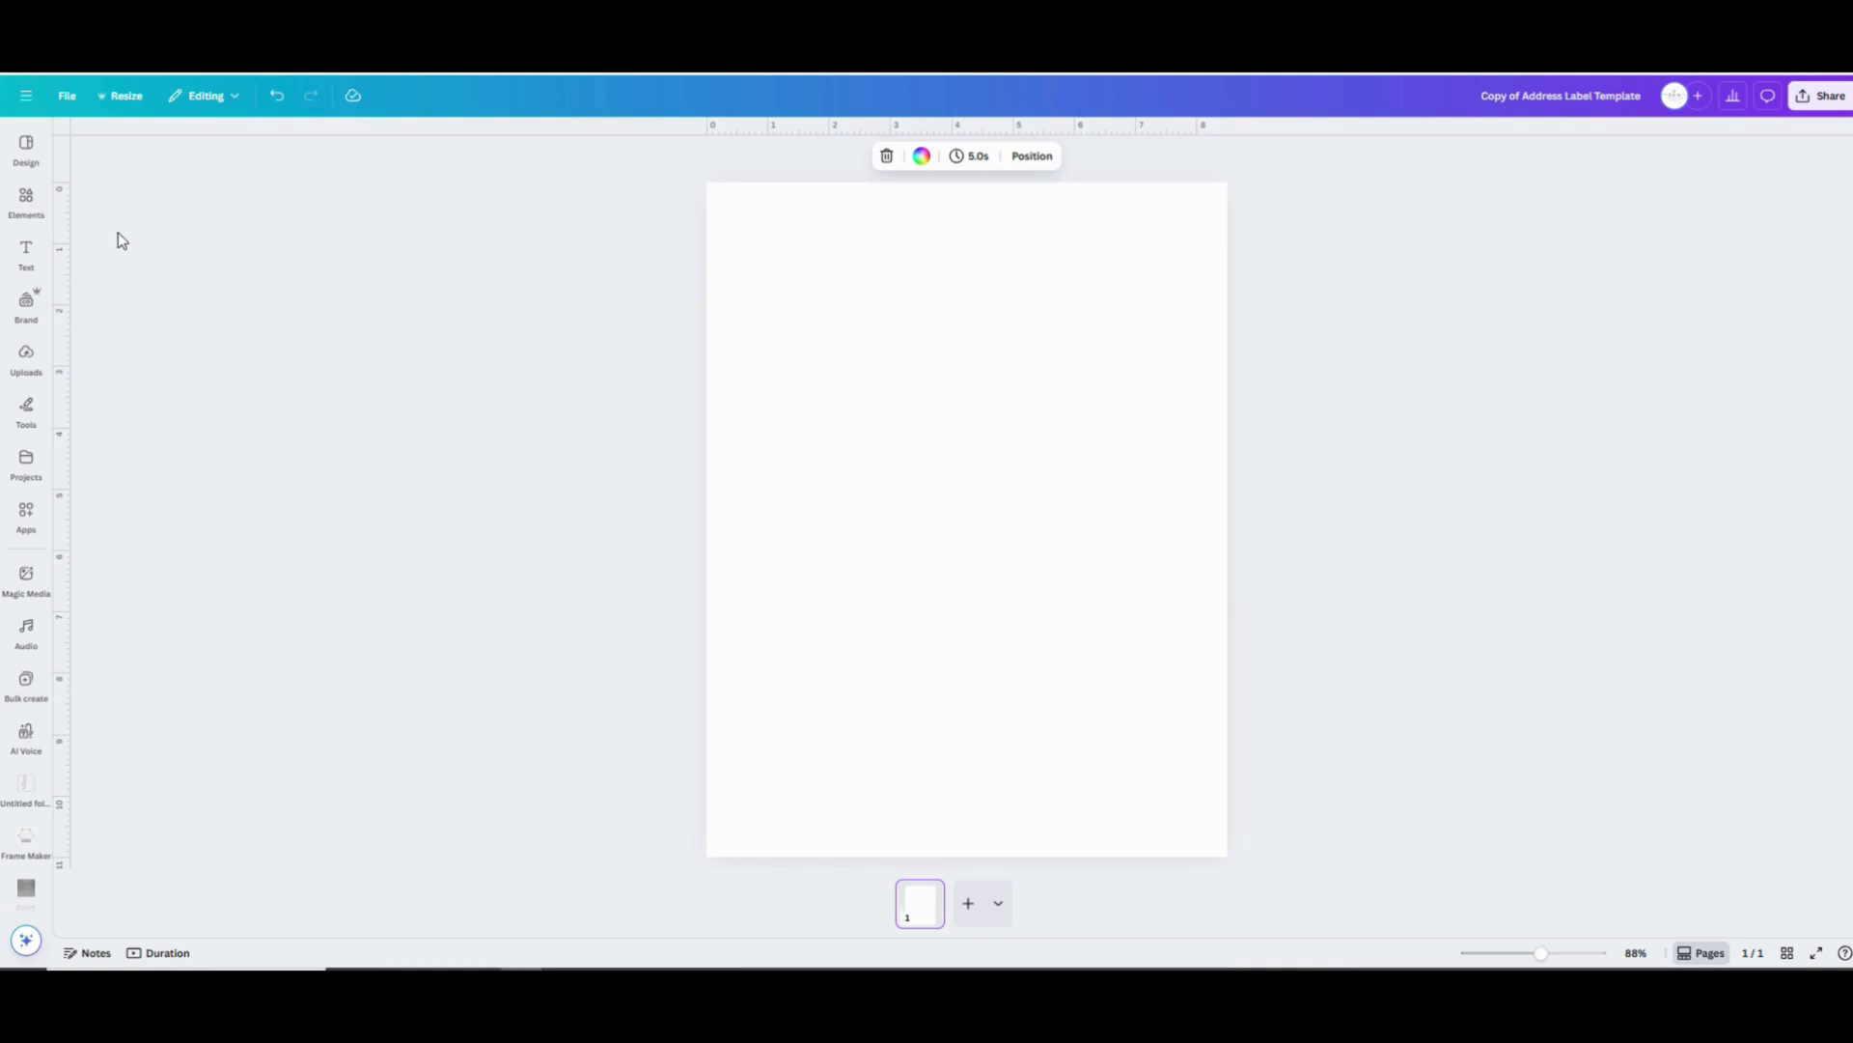
# Add a square shape to the page and move it toward the upper-left corner
pyautogui.click(27, 210)
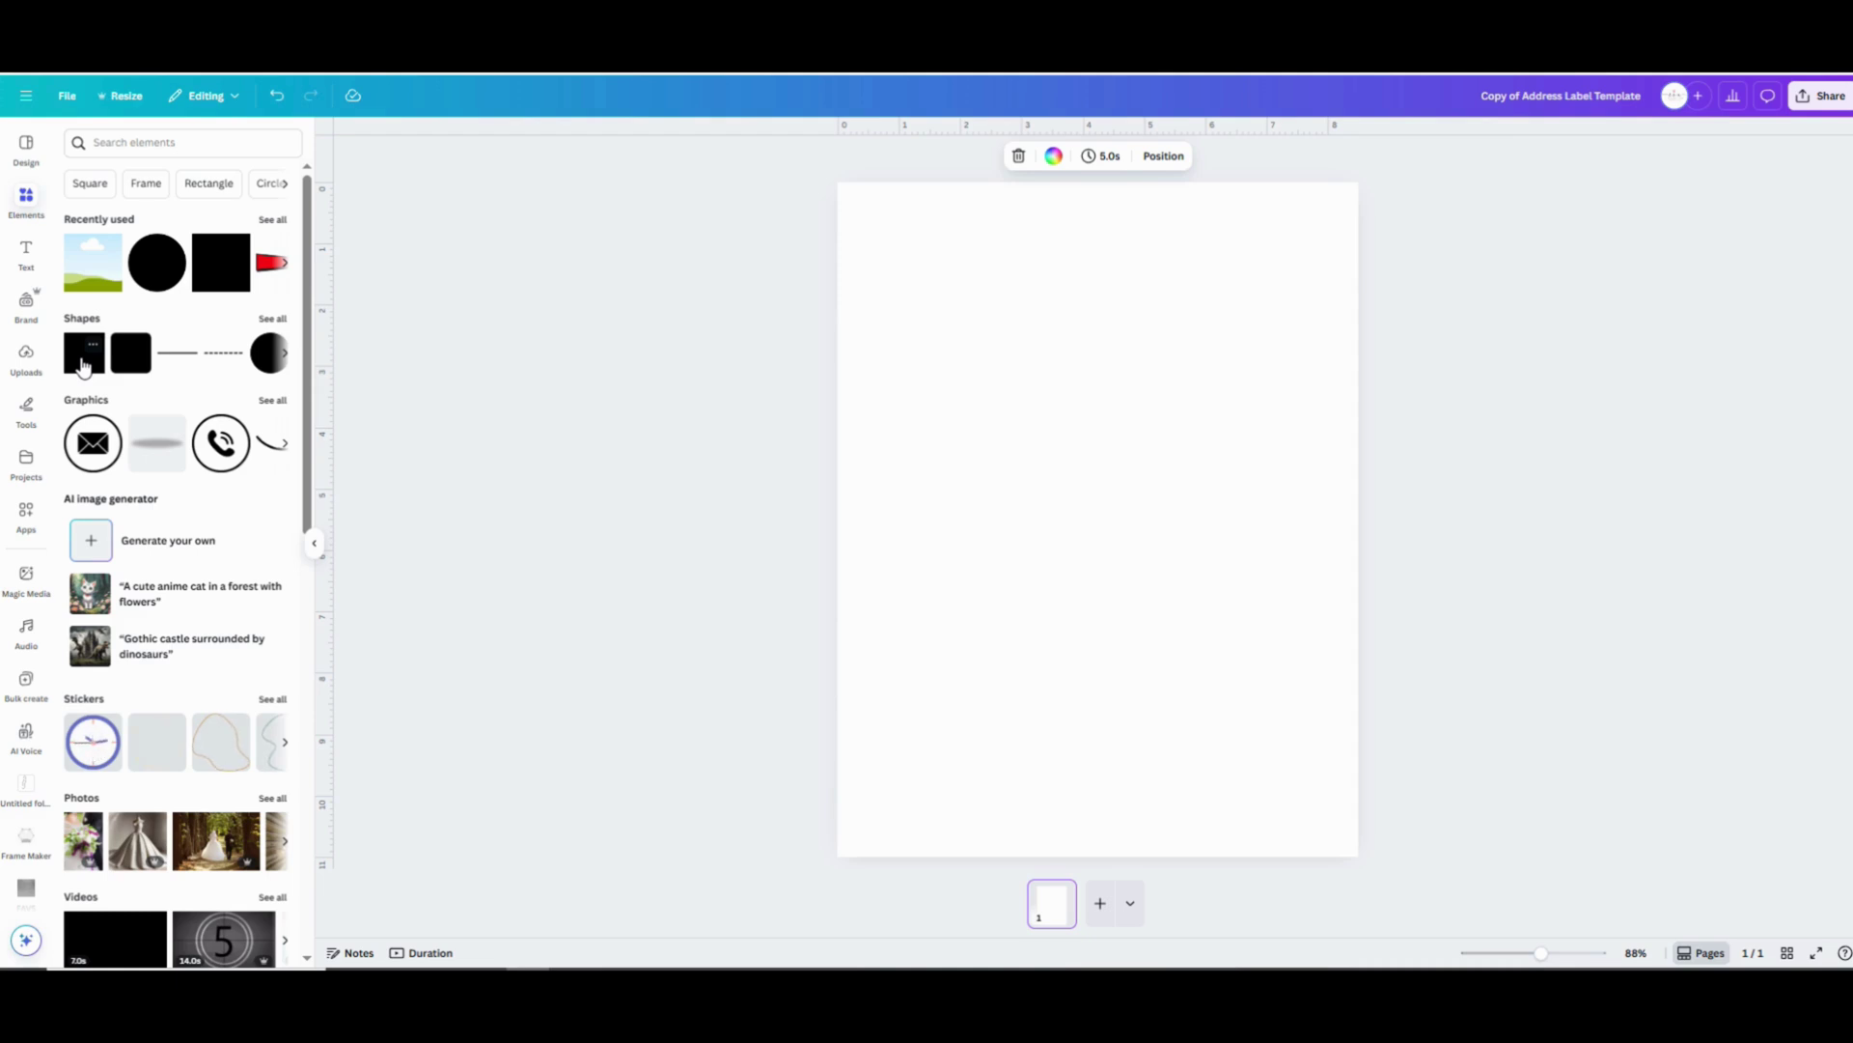
pyautogui.click(84, 362)
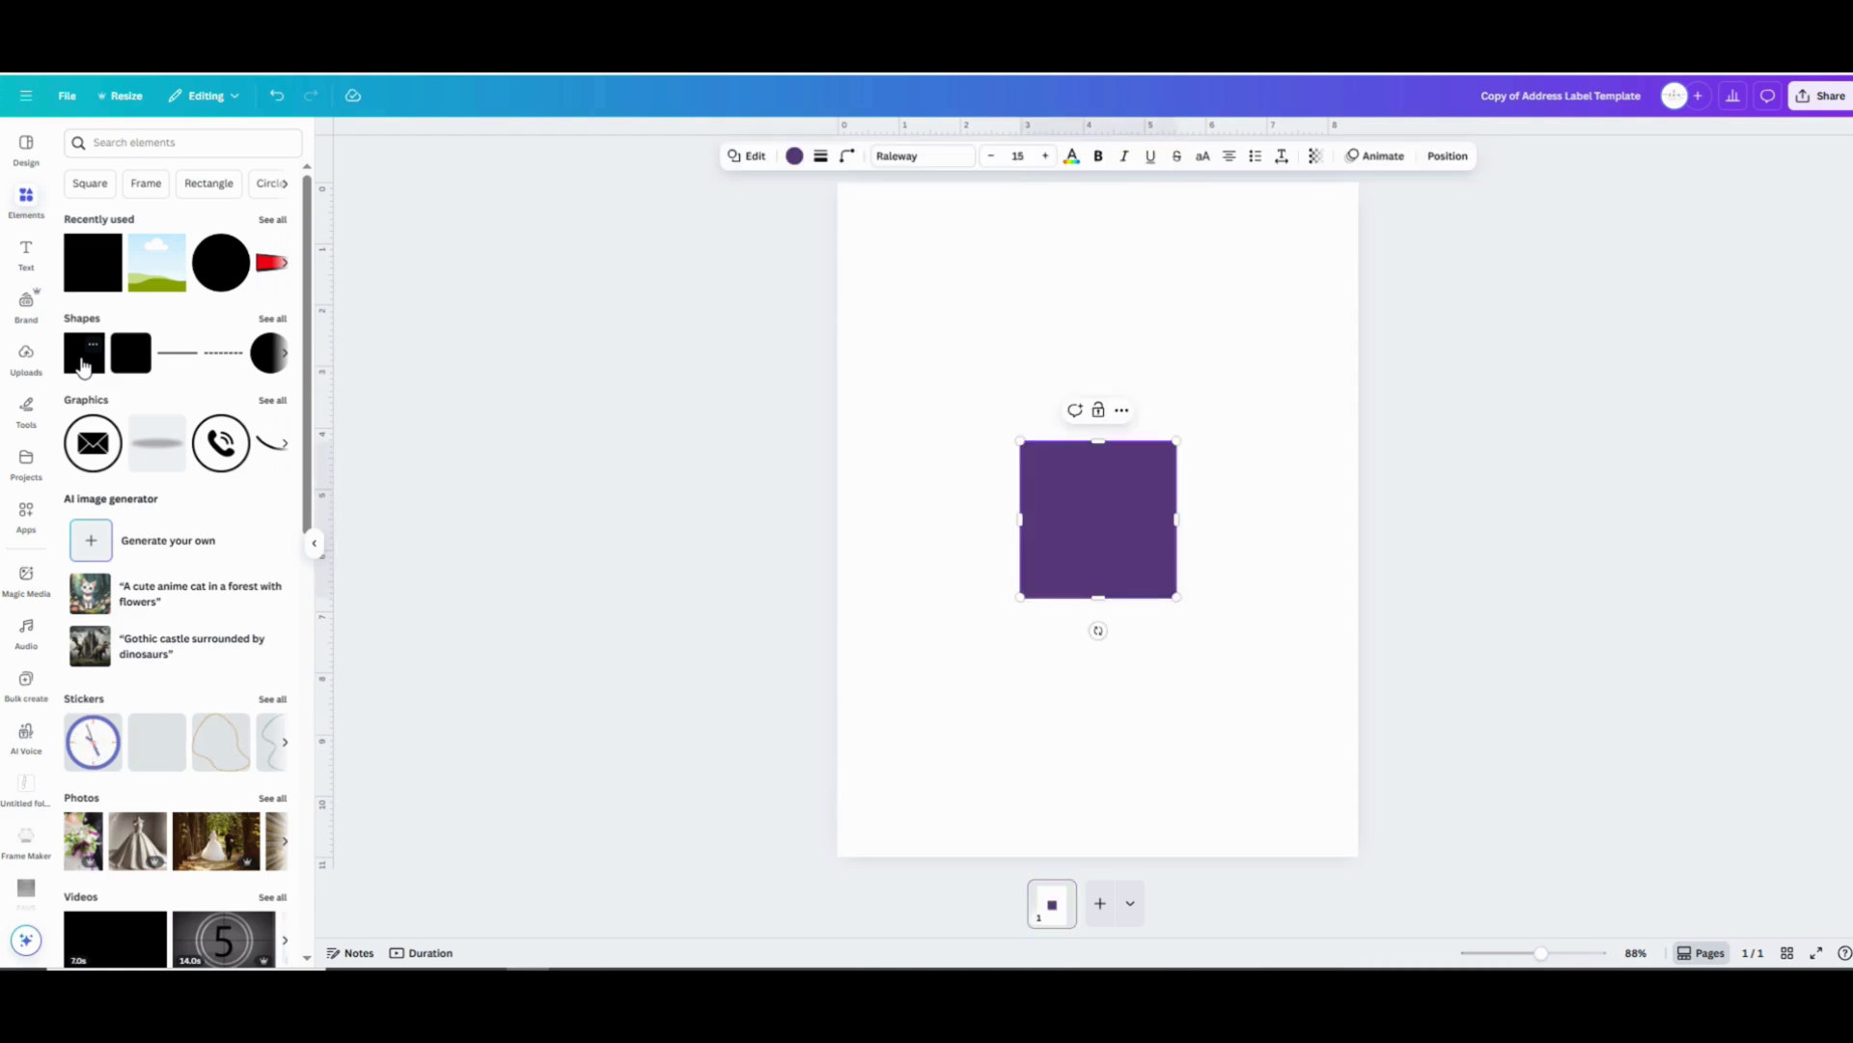
pyautogui.press('Escape')
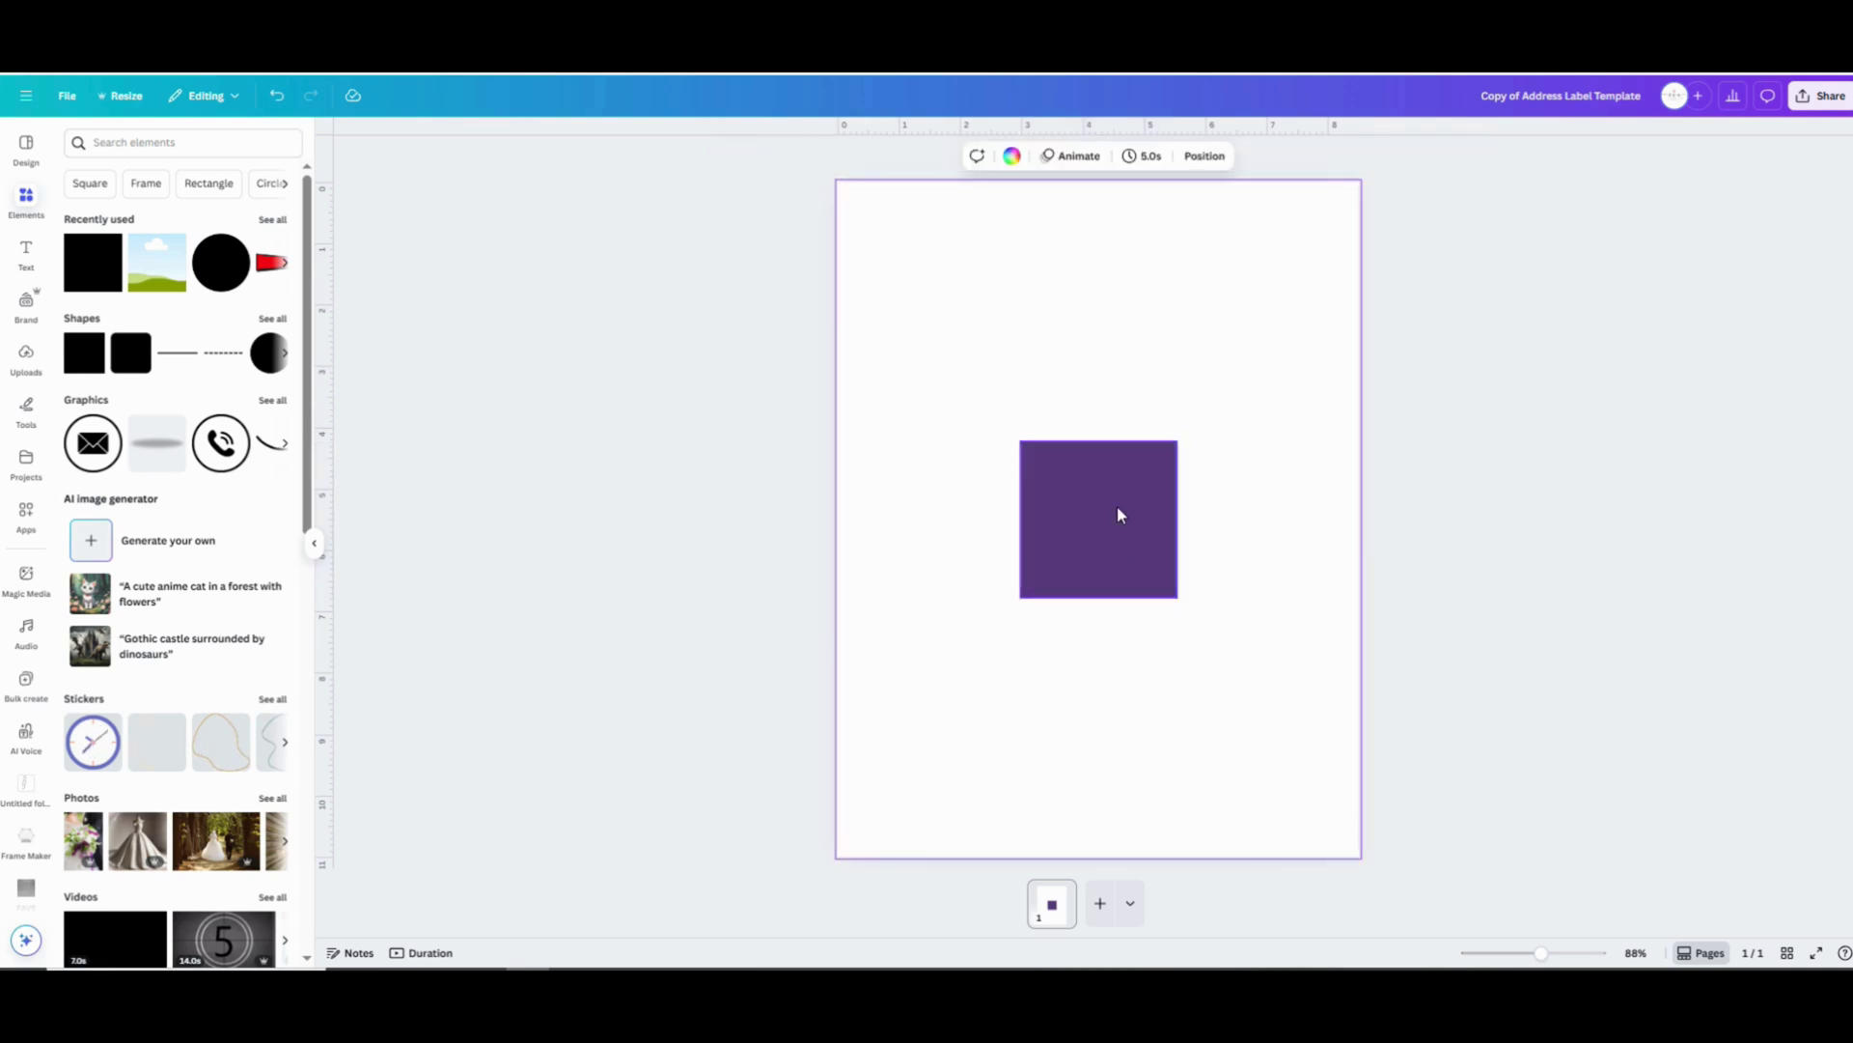
pyautogui.moveTo(1117, 513); pyautogui.dragTo(964, 348)
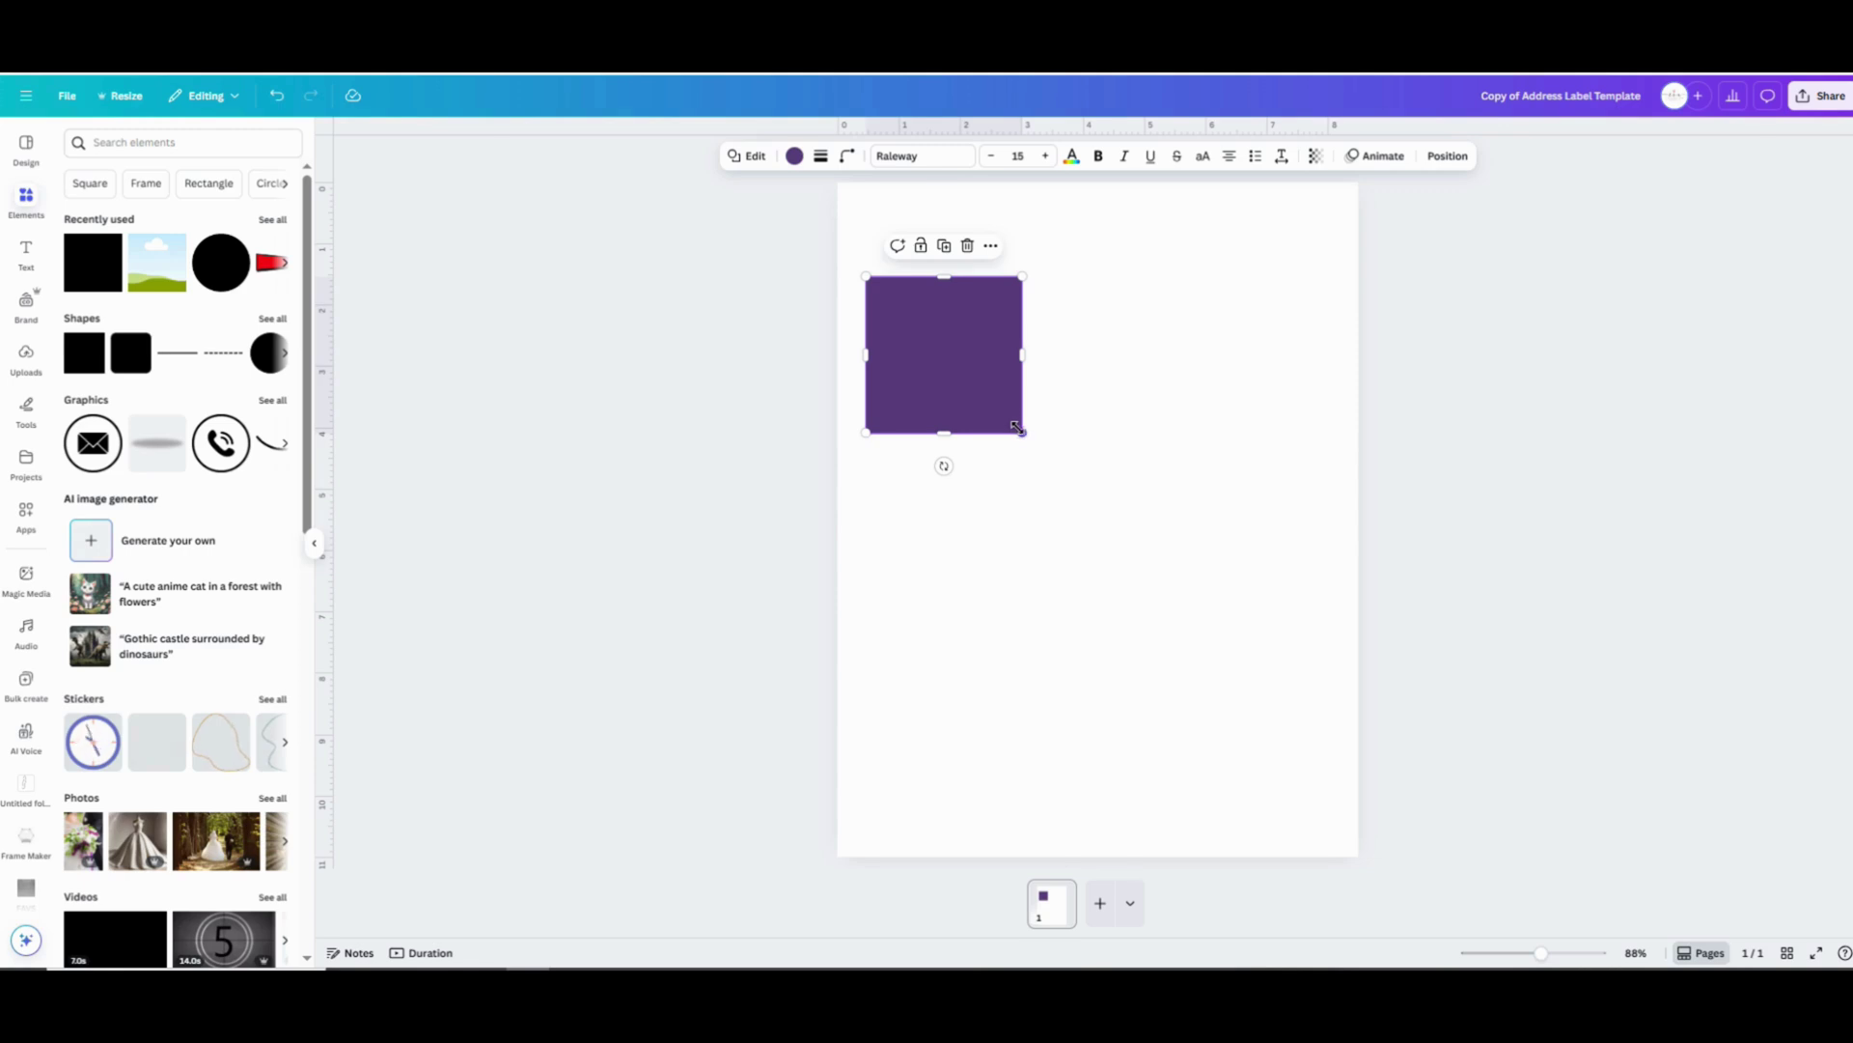
# Resize the square into a label rectangle about 2.6 inches wide and 1 inch high, placed near the page's upper-left corner
pyautogui.moveTo(1017, 426); pyautogui.dragTo(1013, 315)
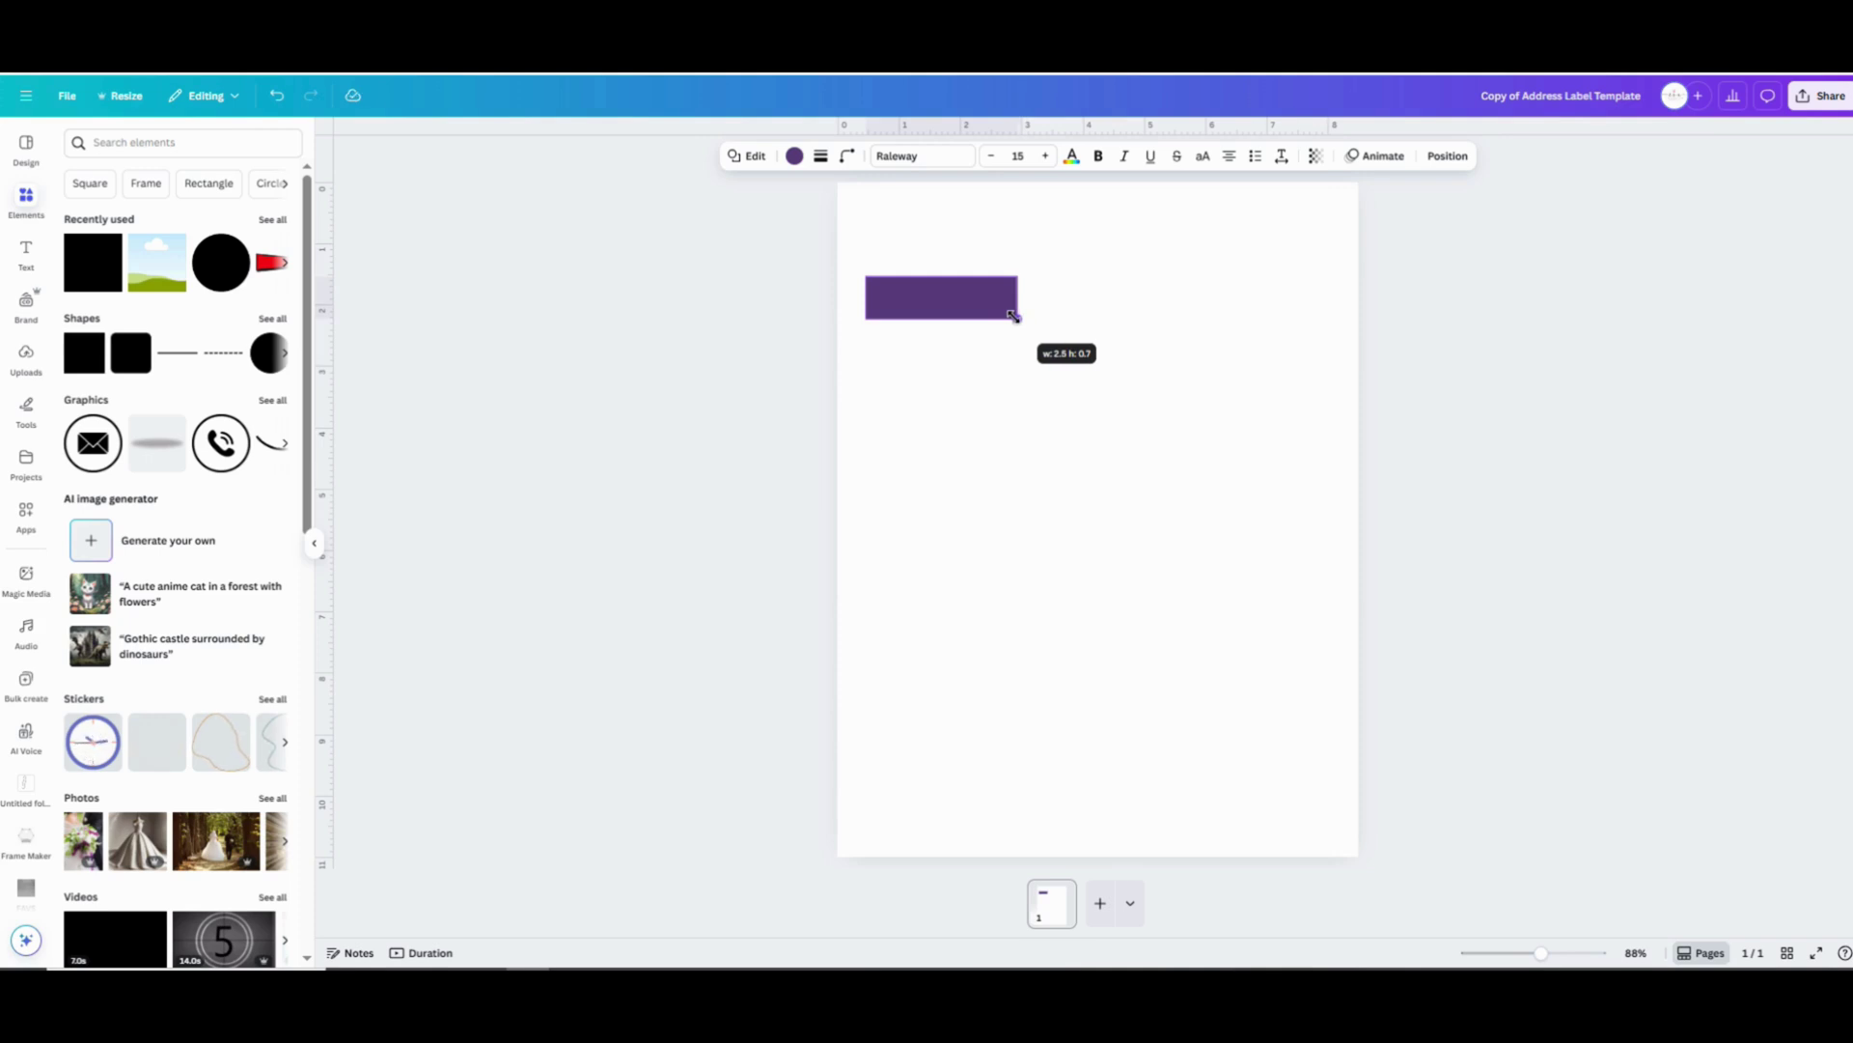
pyautogui.moveTo(1014, 317); pyautogui.dragTo(1013, 335)
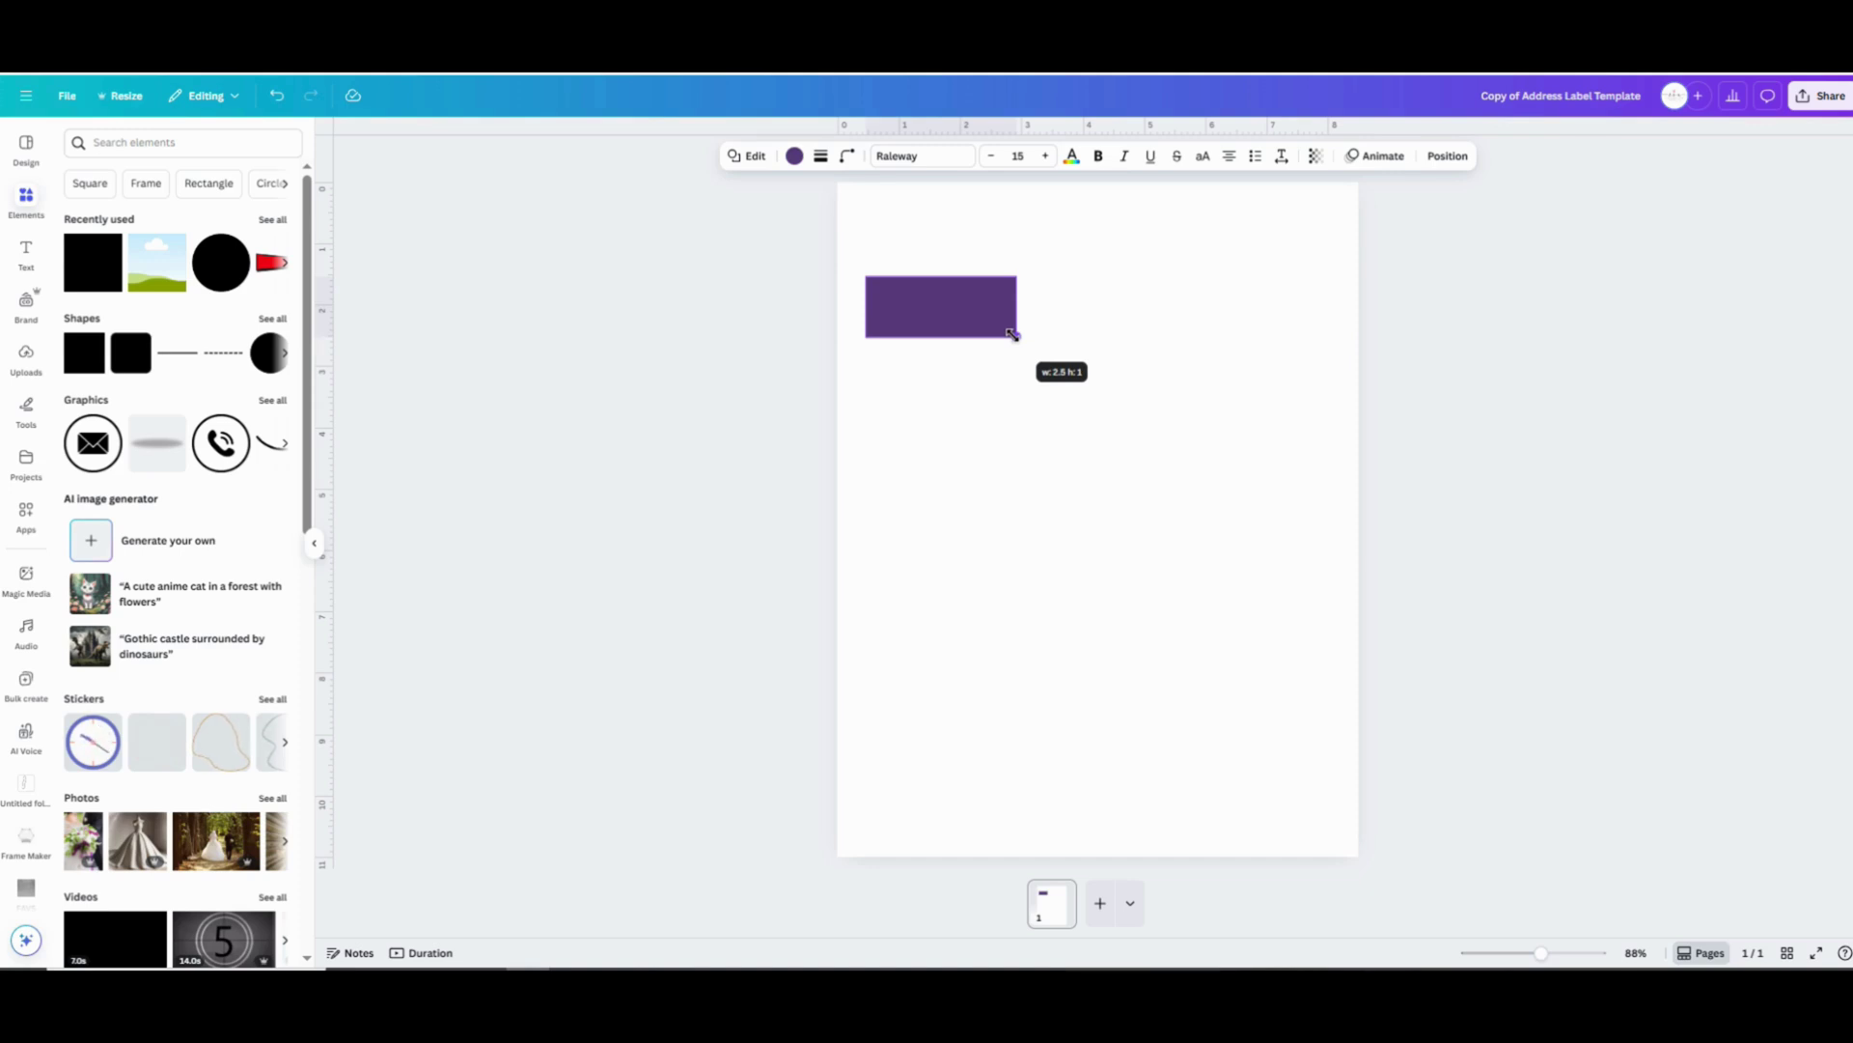
pyautogui.moveTo(1013, 335); pyautogui.dragTo(984, 252)
pyautogui.hotkey('ctrl', 'z')
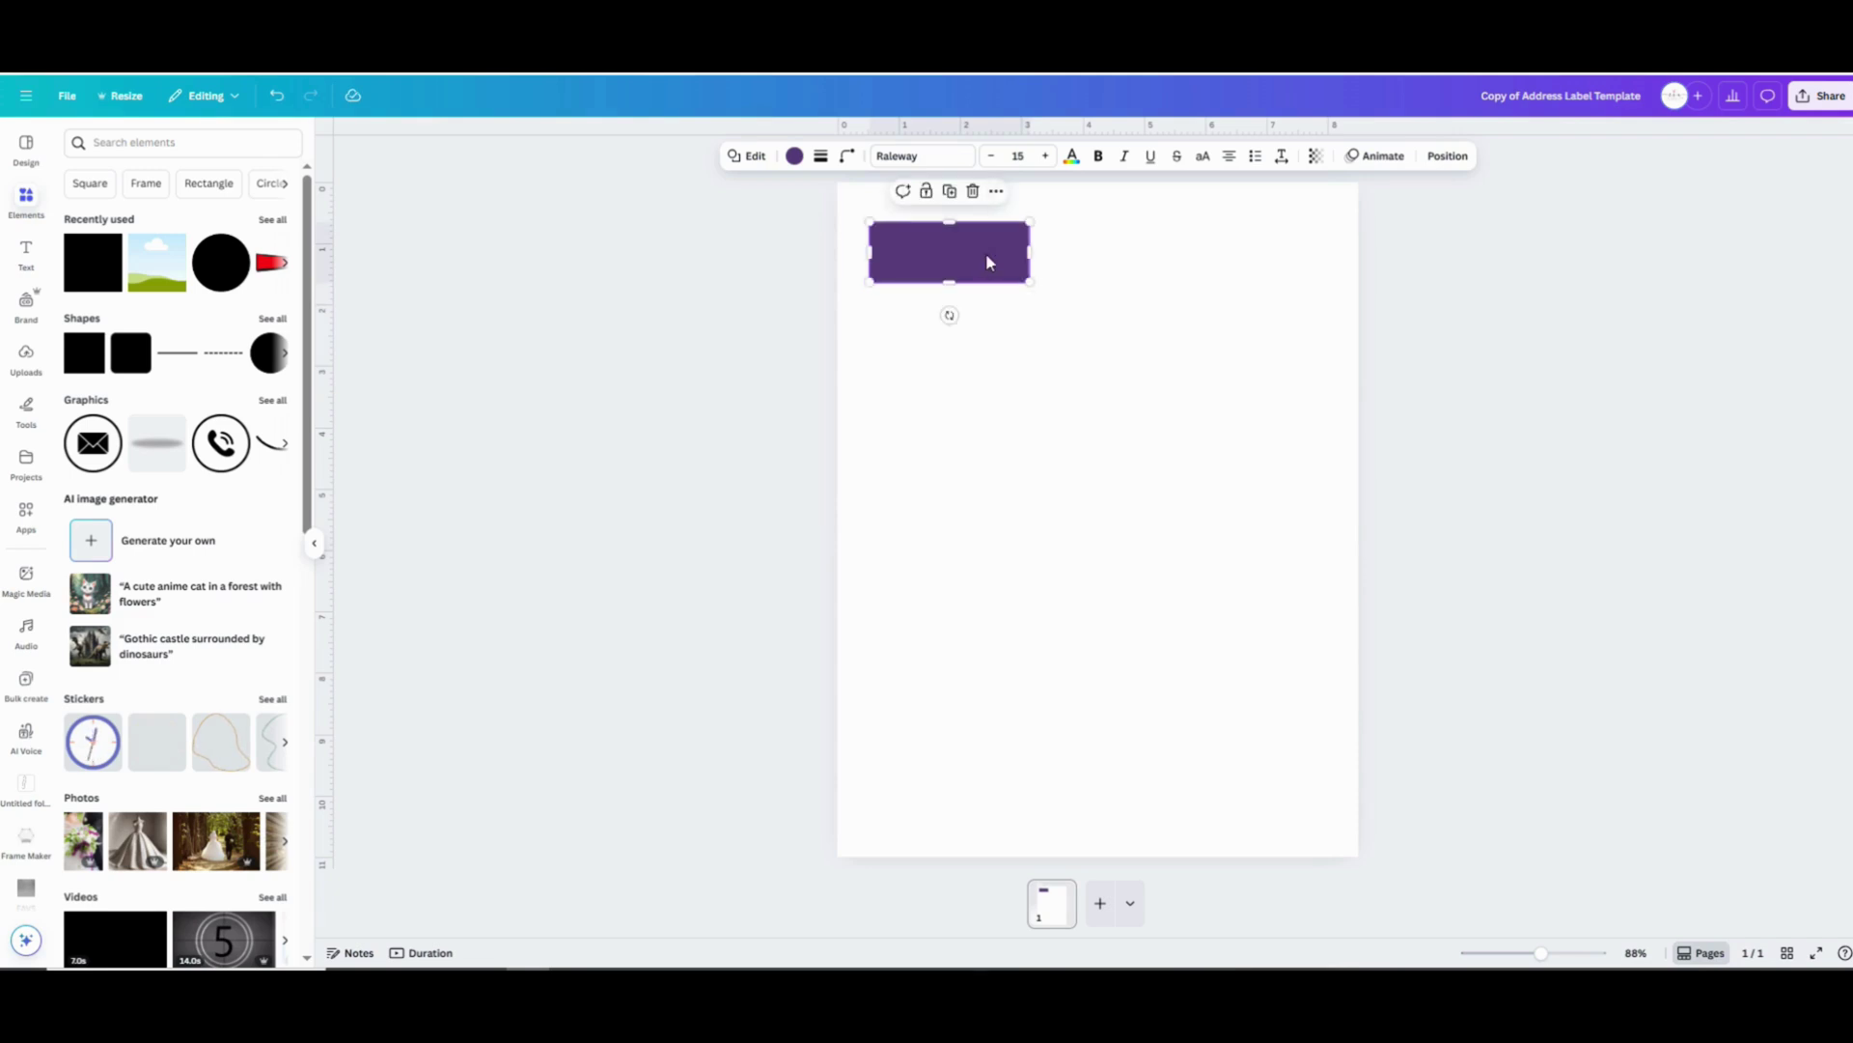
# Fill the rectangle with white and give it a solid border with a stroke weight of 1
pyautogui.click(793, 157)
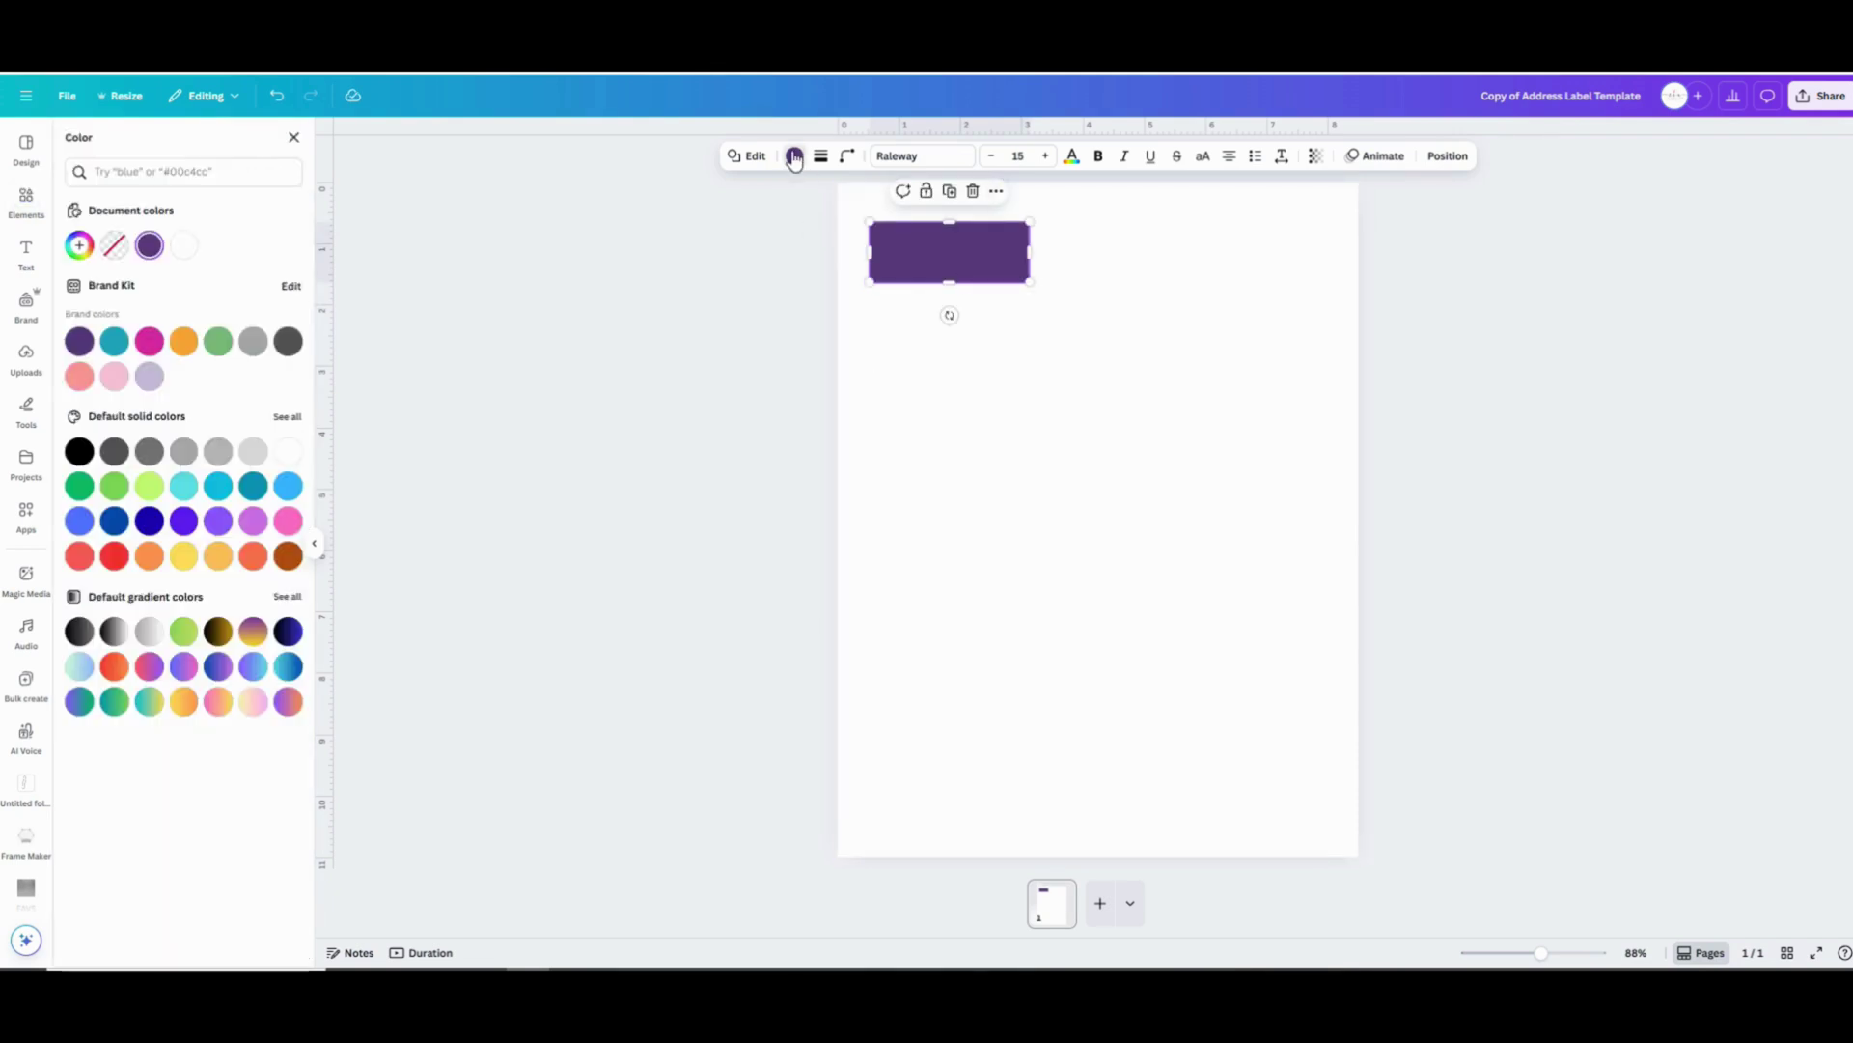
pyautogui.click(287, 452)
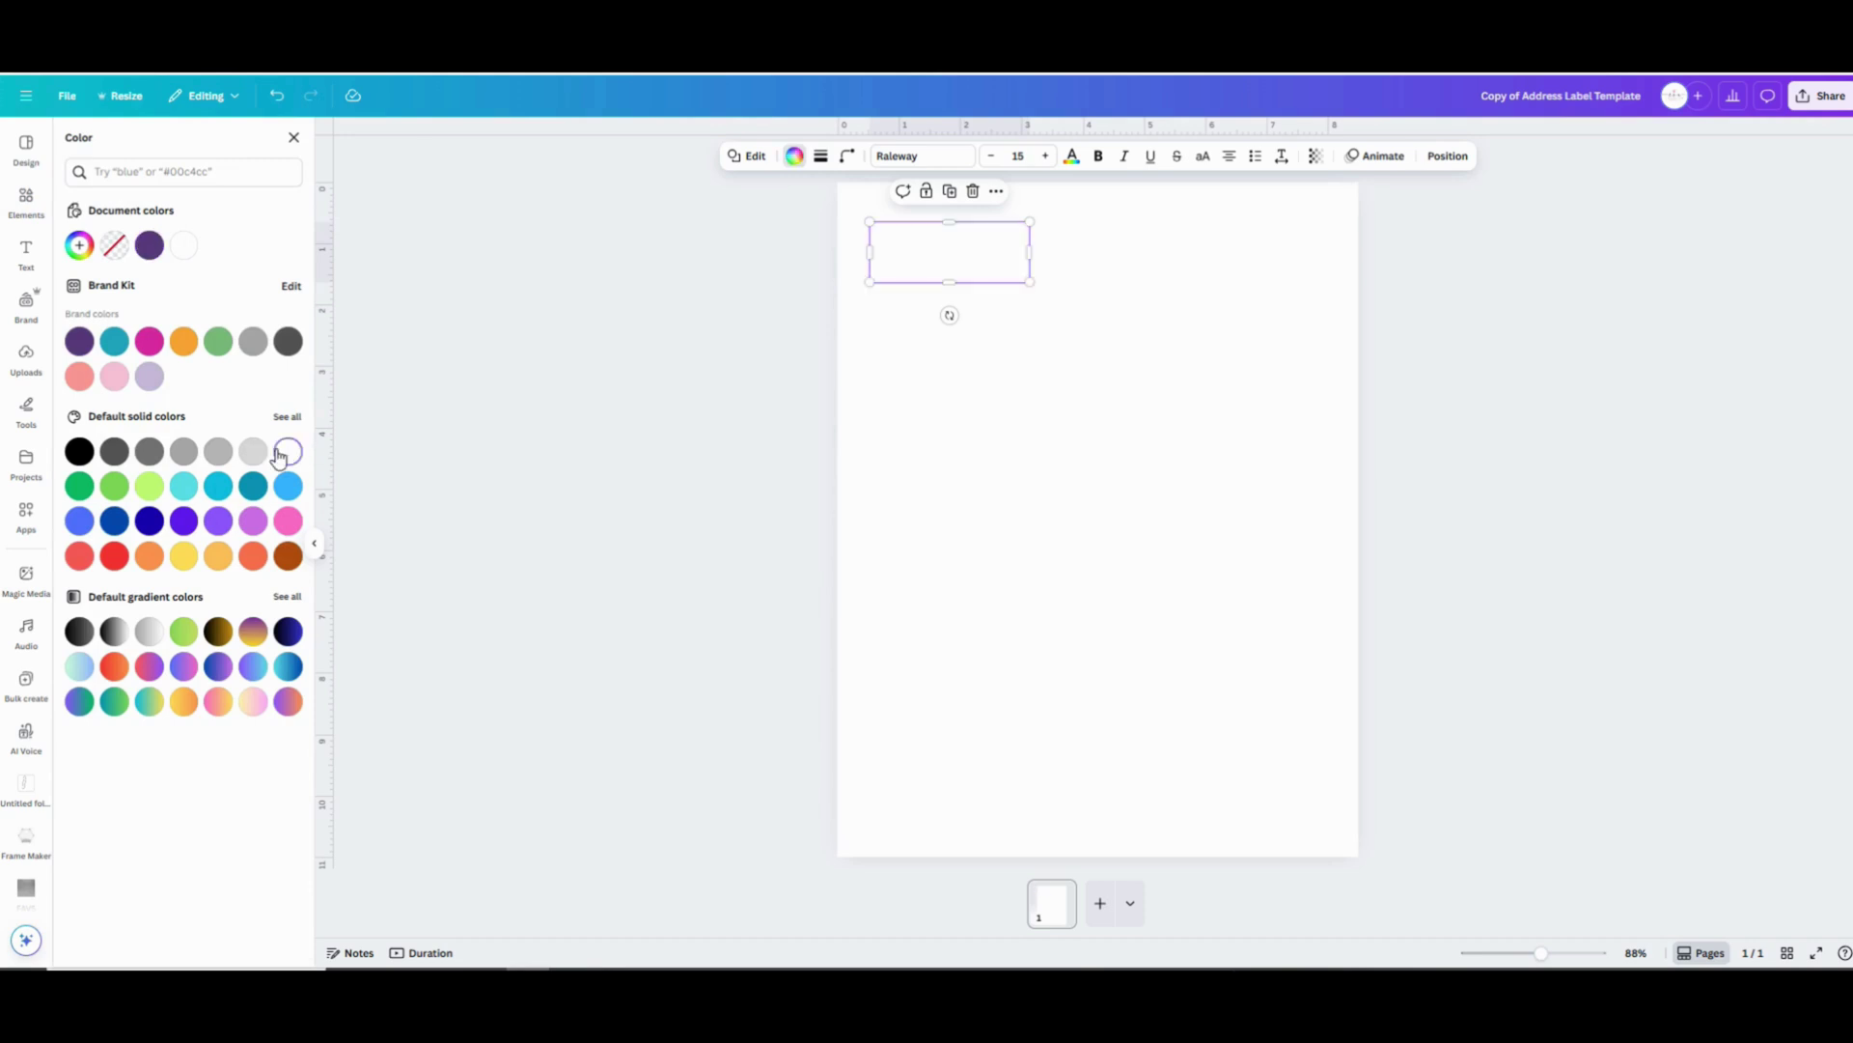
pyautogui.click(821, 157)
pyautogui.click(780, 199)
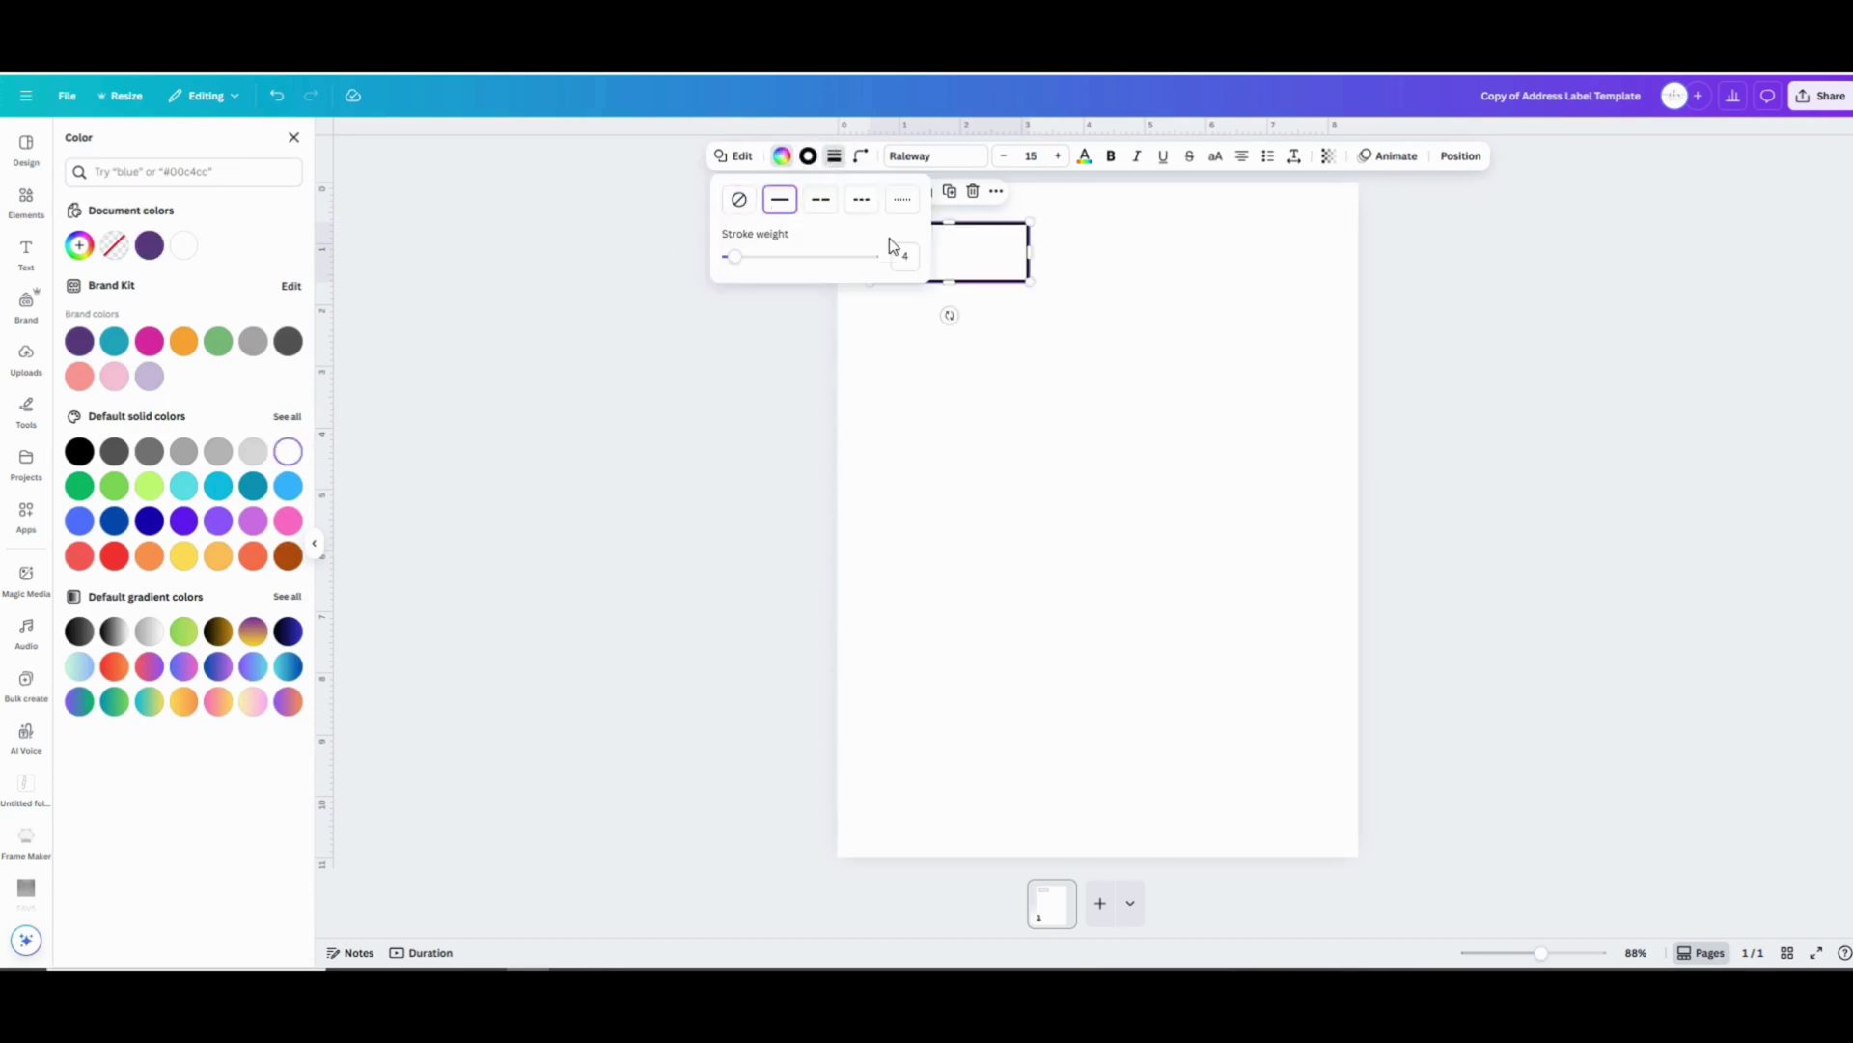
pyautogui.click(905, 257)
pyautogui.write('1')
pyautogui.click(1088, 439)
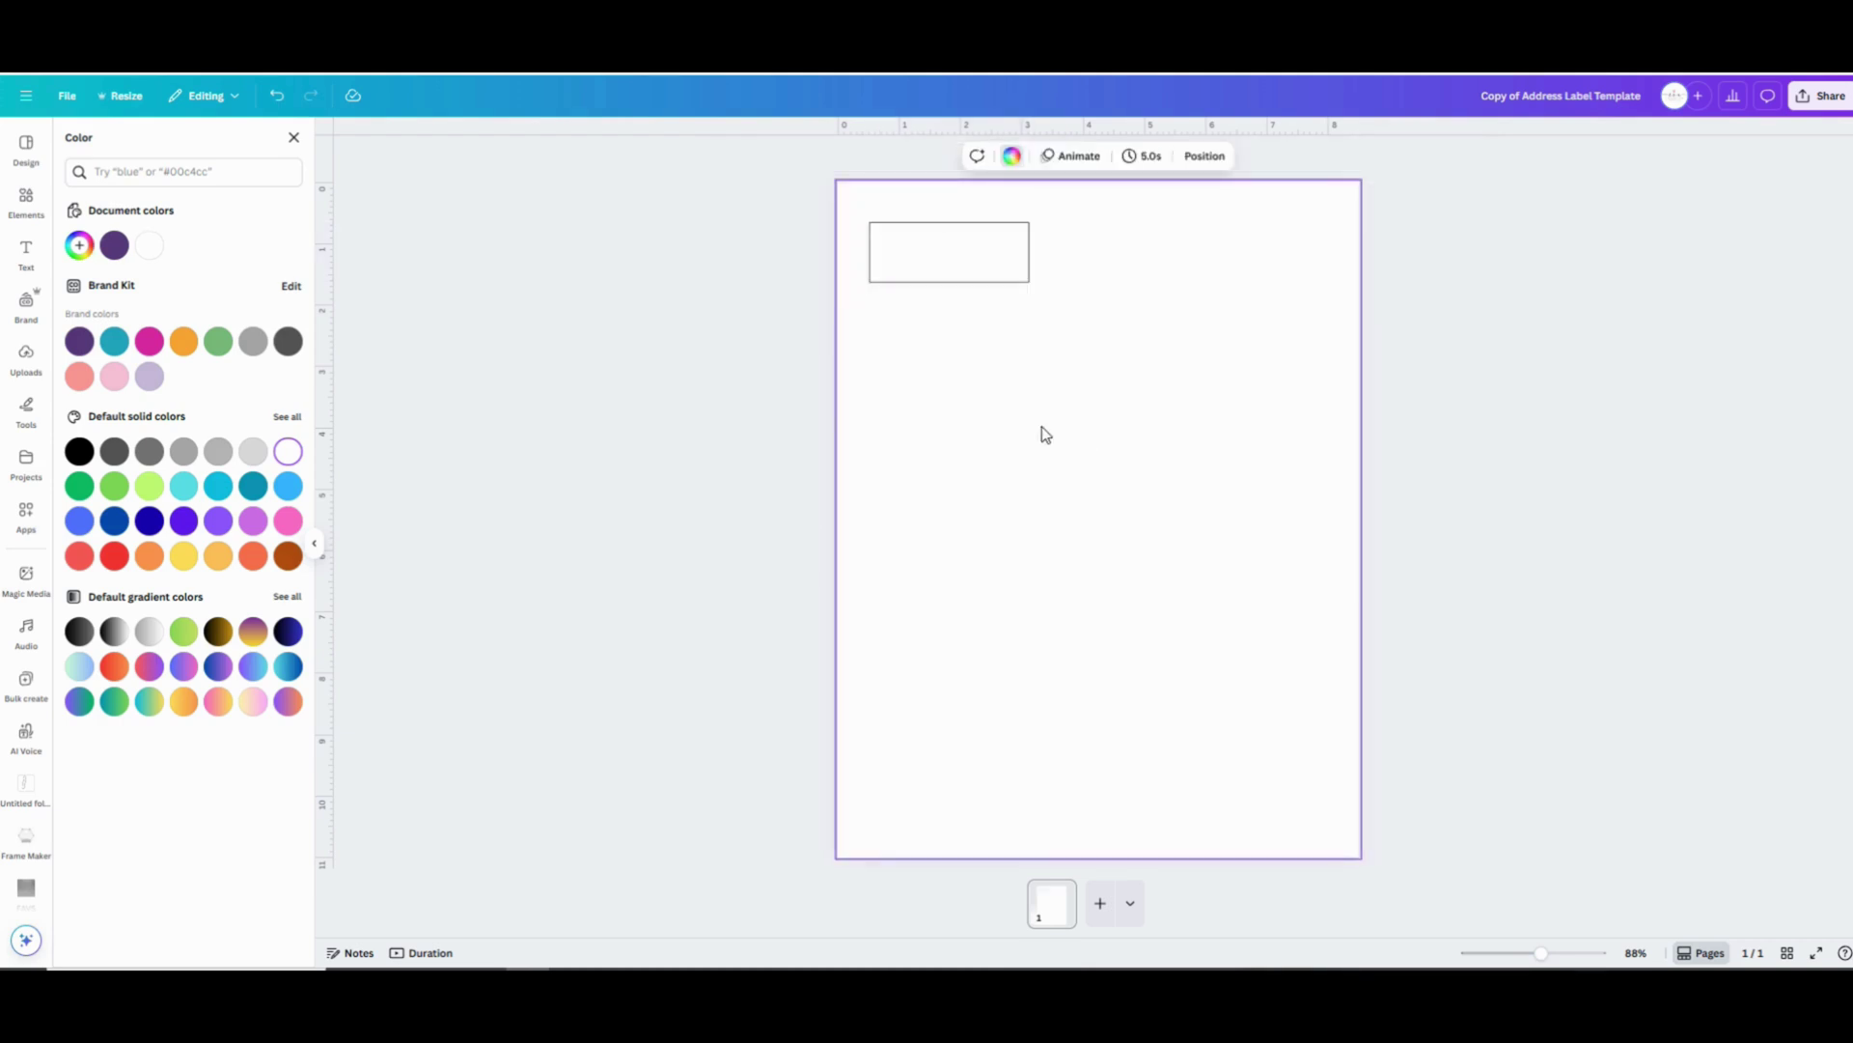
# Add a Raleway text box, place it inside the label rectangle and set its font size to 12
pyautogui.click(29, 253)
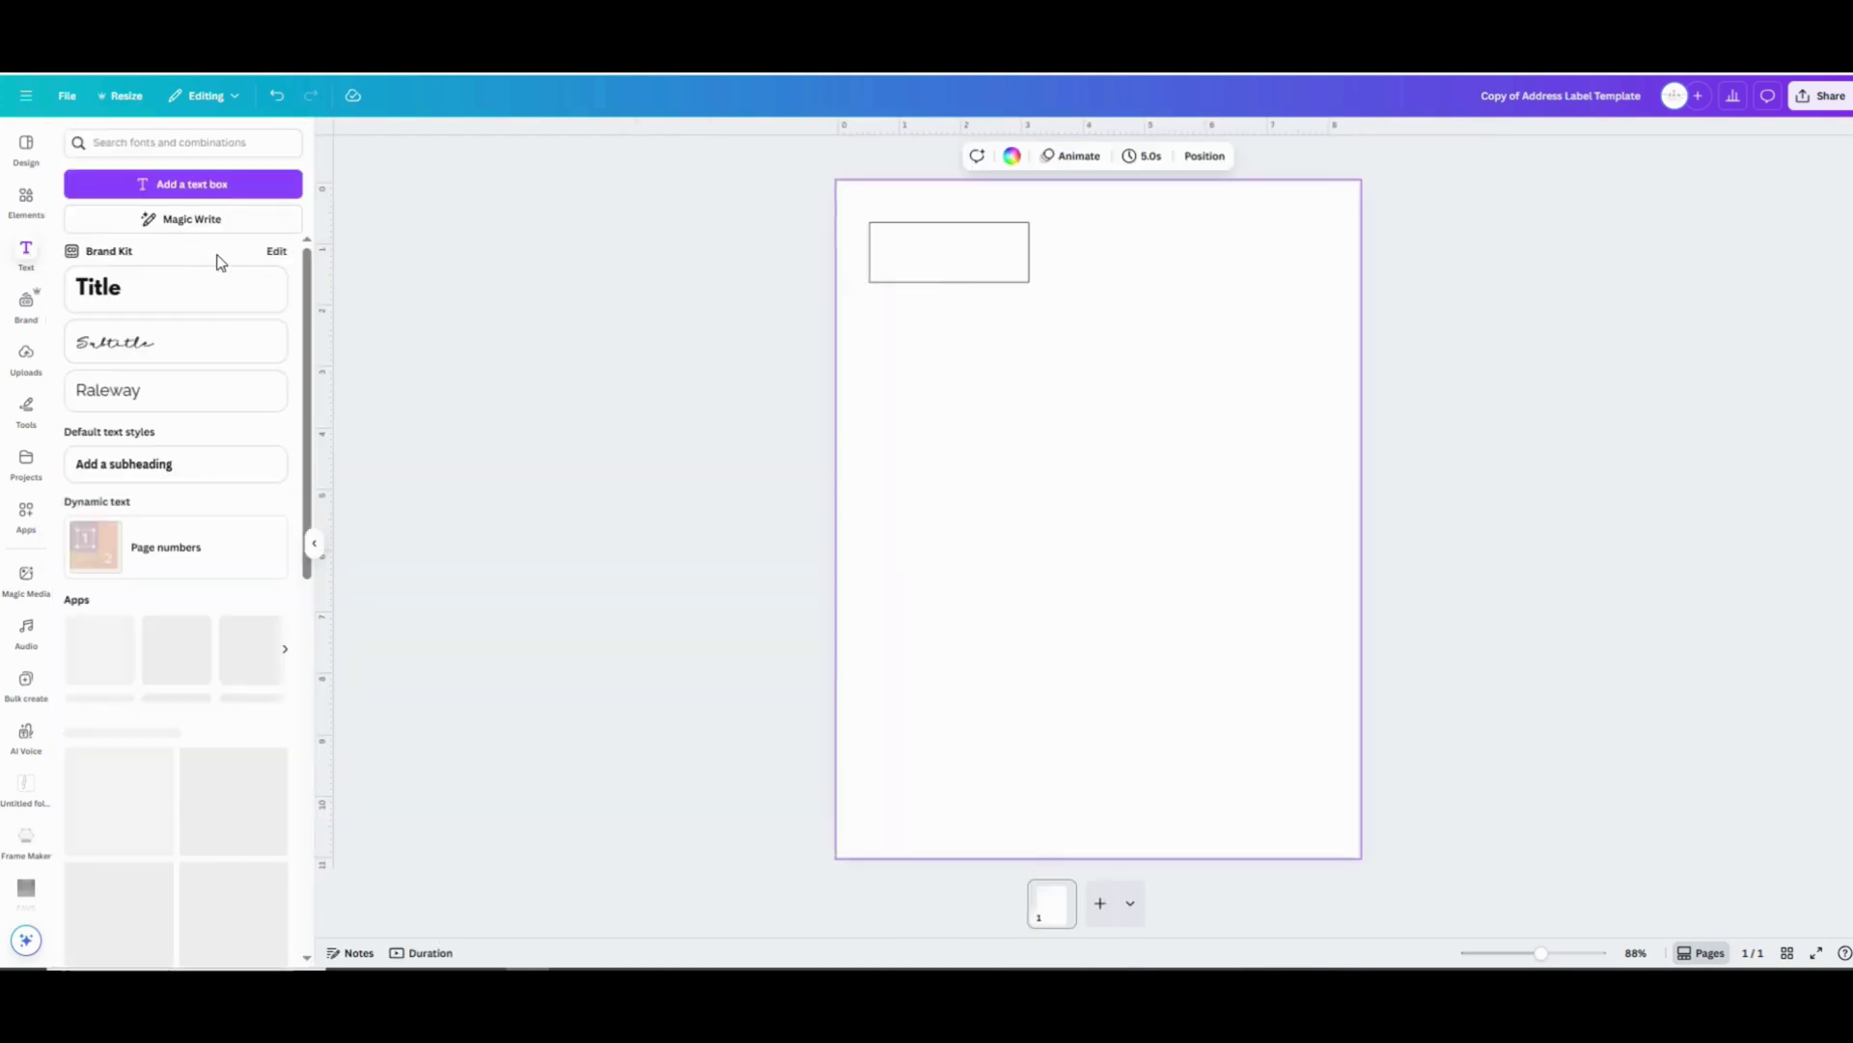
pyautogui.click(129, 405)
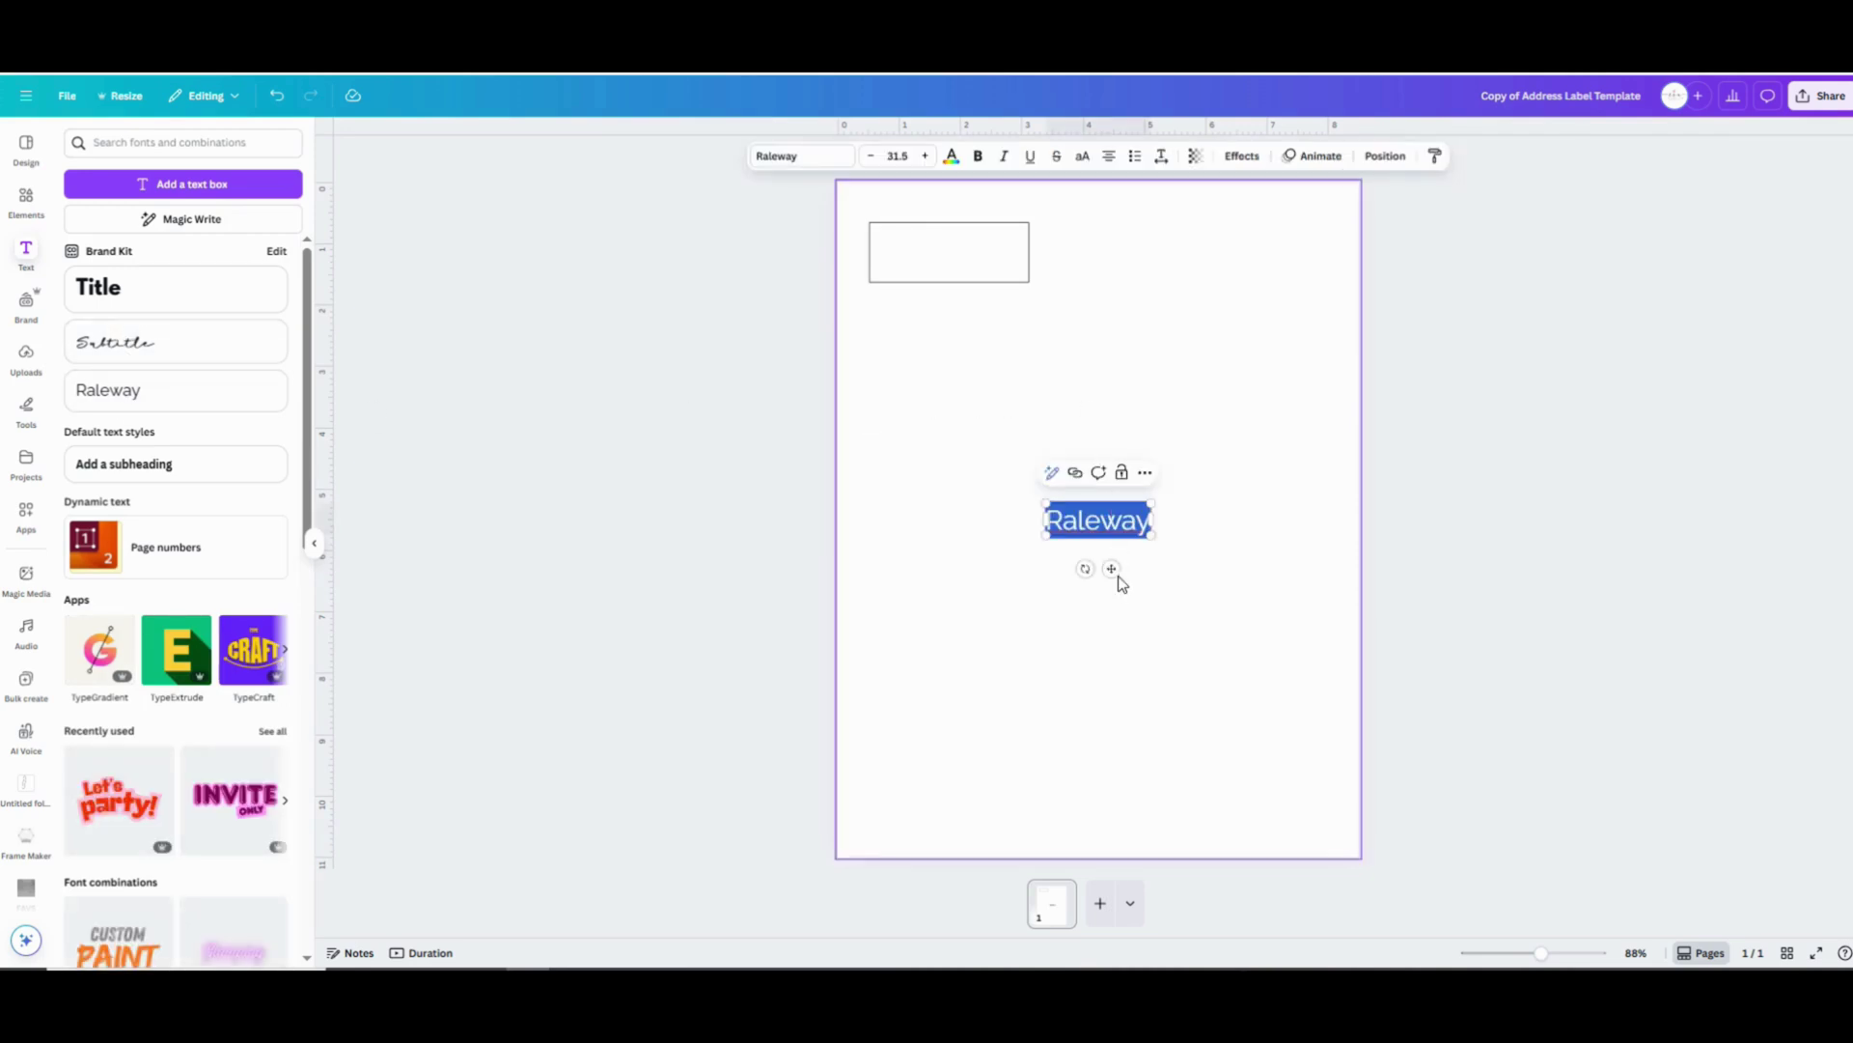
pyautogui.moveTo(1111, 569); pyautogui.dragTo(948, 293)
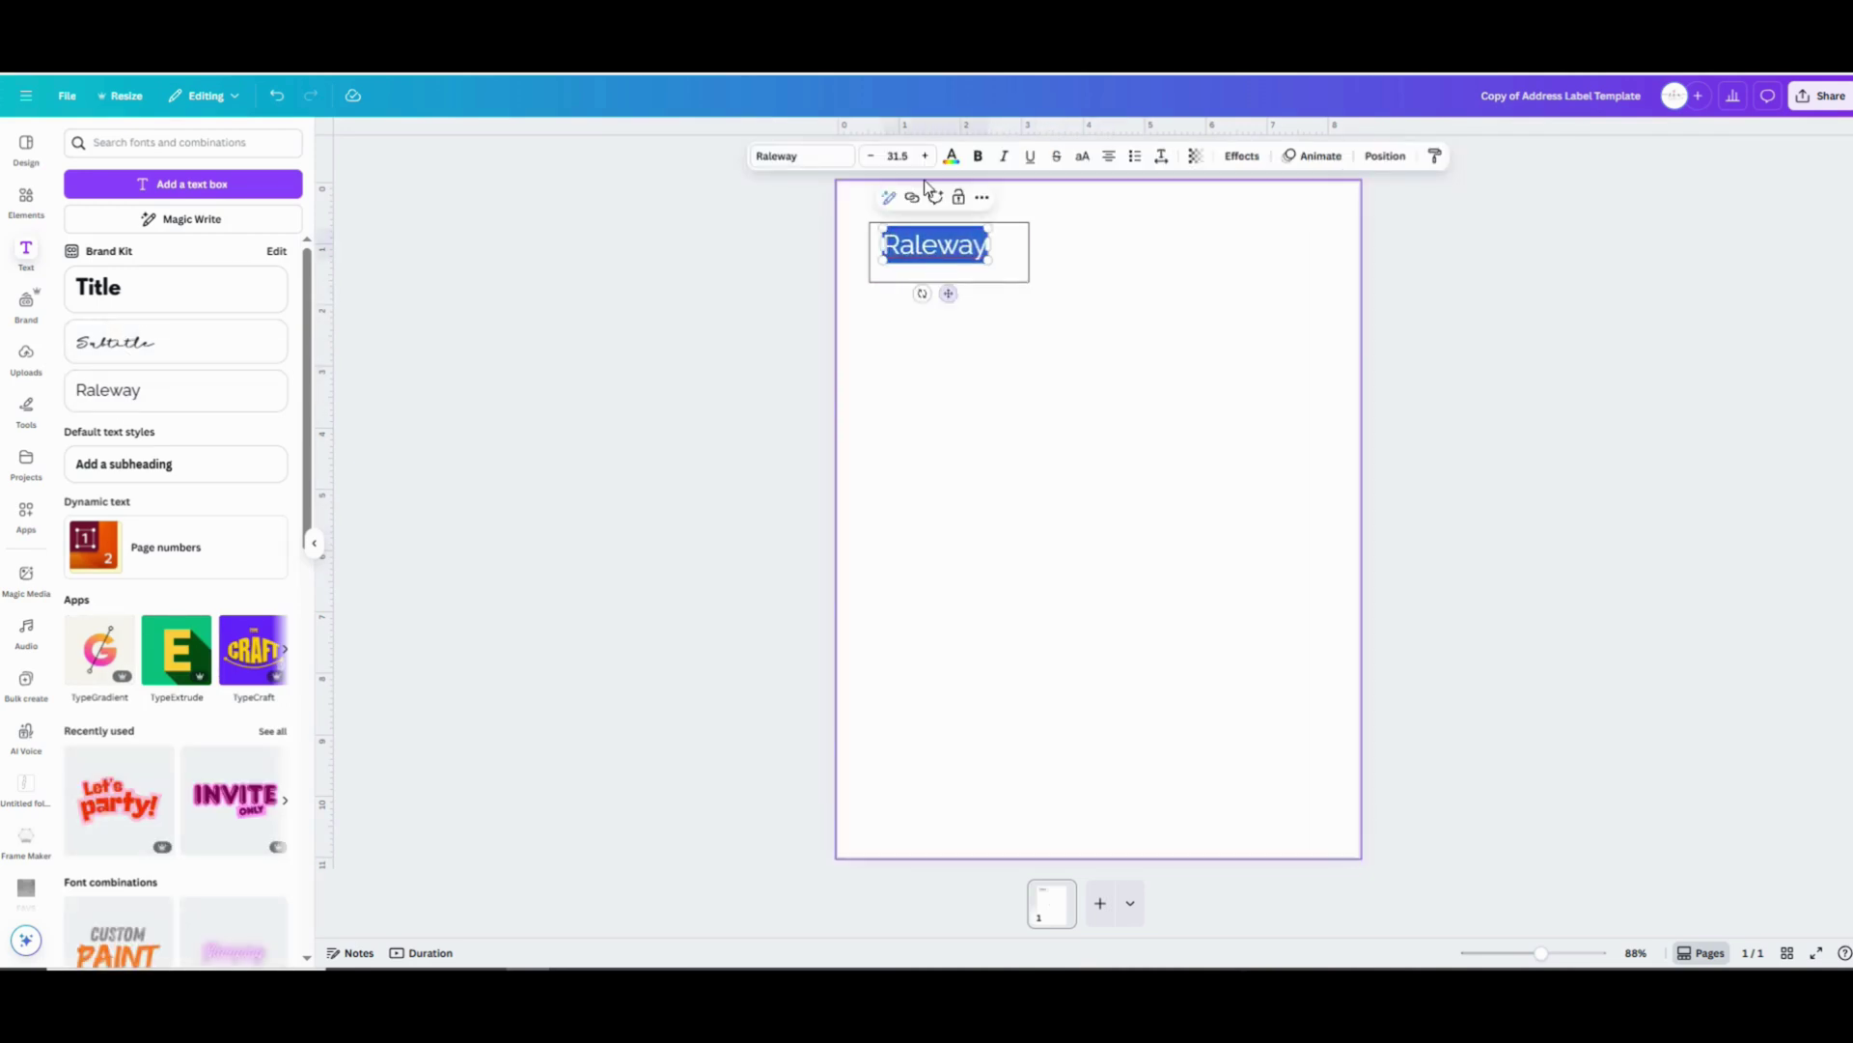
pyautogui.click(897, 156)
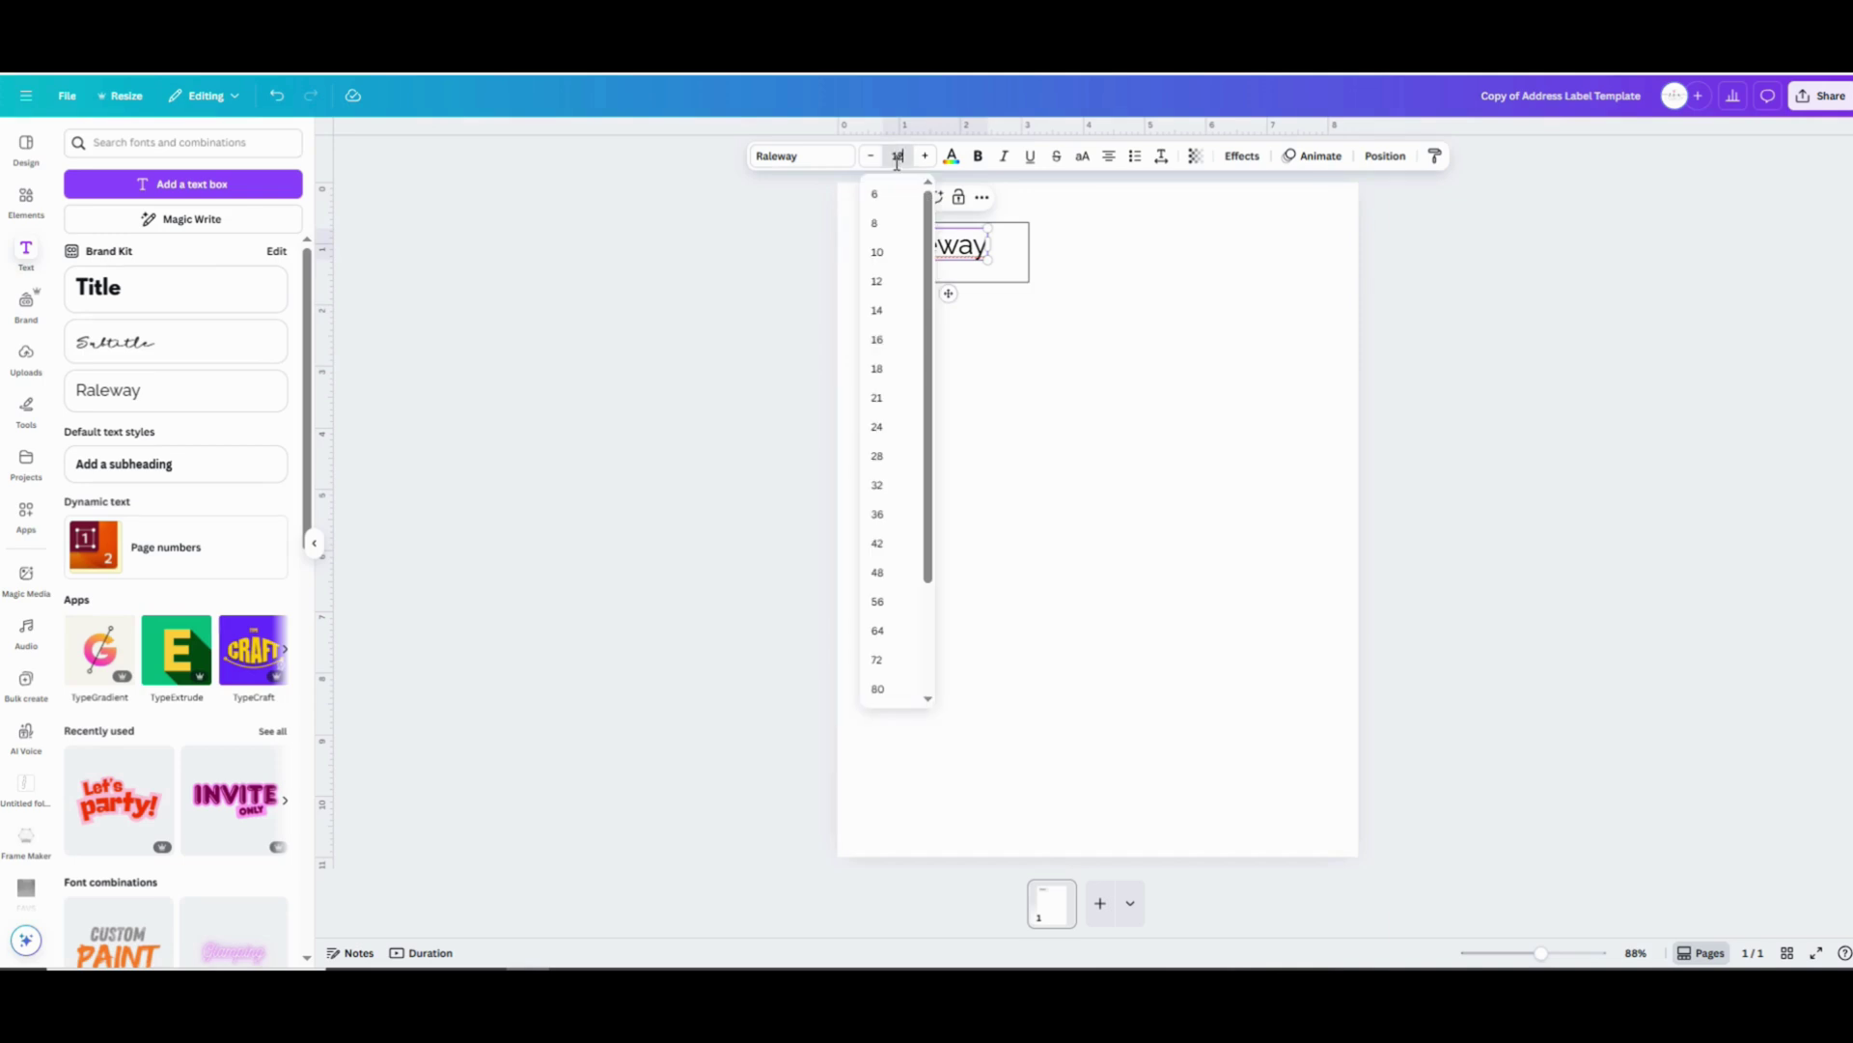
pyautogui.click(877, 280)
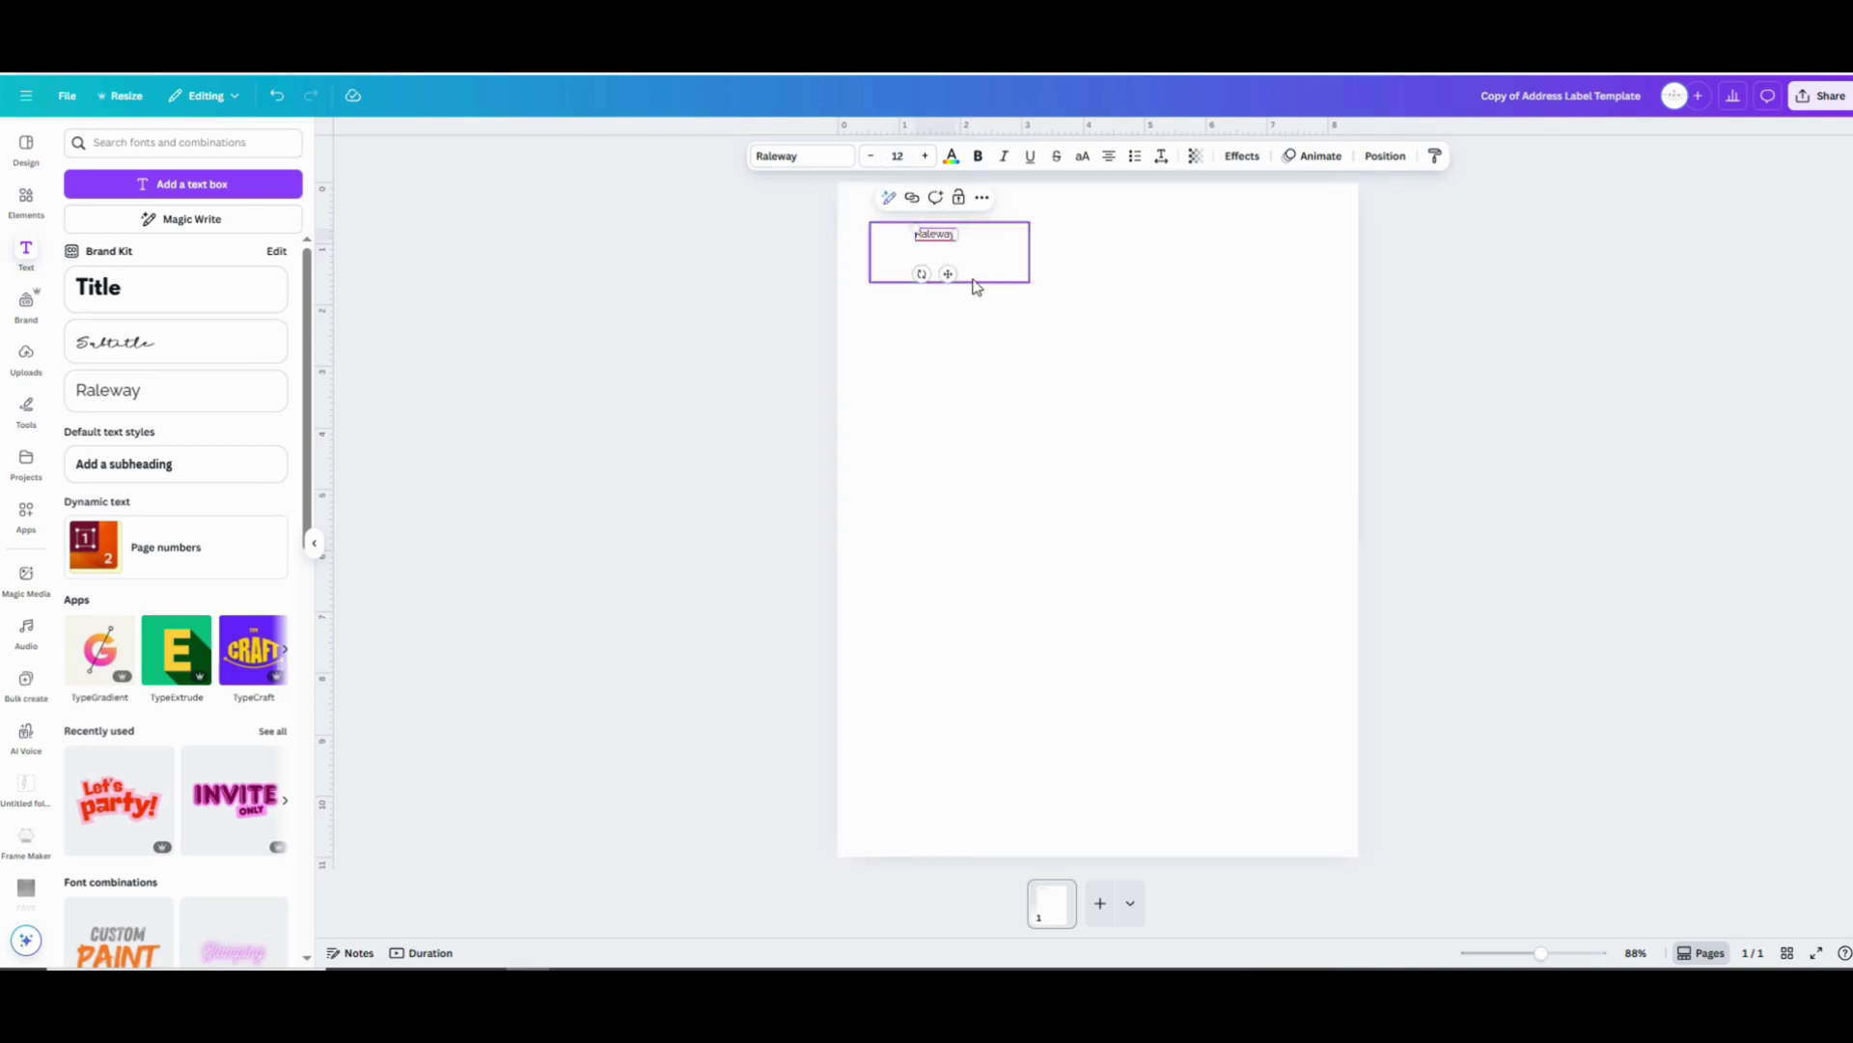
# Center the text box horizontally at the top of the label and replace its text with "Your Name Here"
pyautogui.scroll(5, 927, 233)
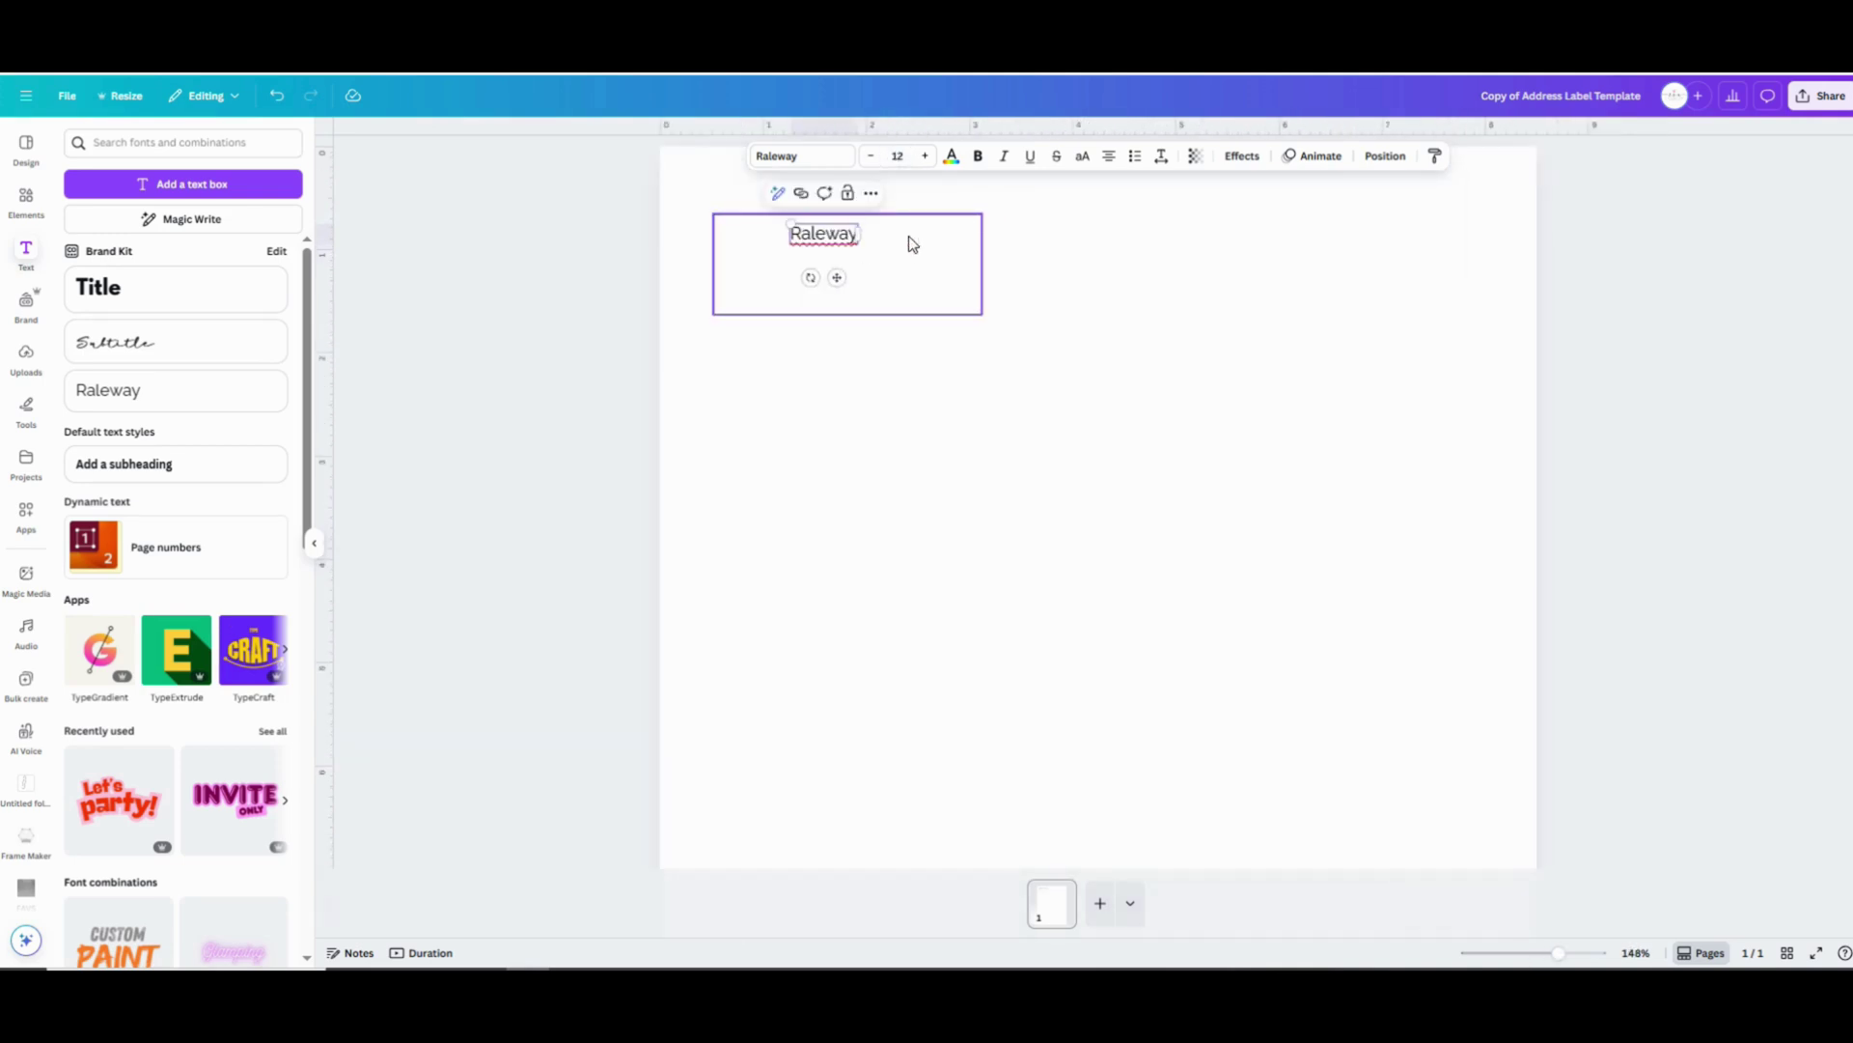
pyautogui.scroll(2, 864, 235)
pyautogui.click(797, 420)
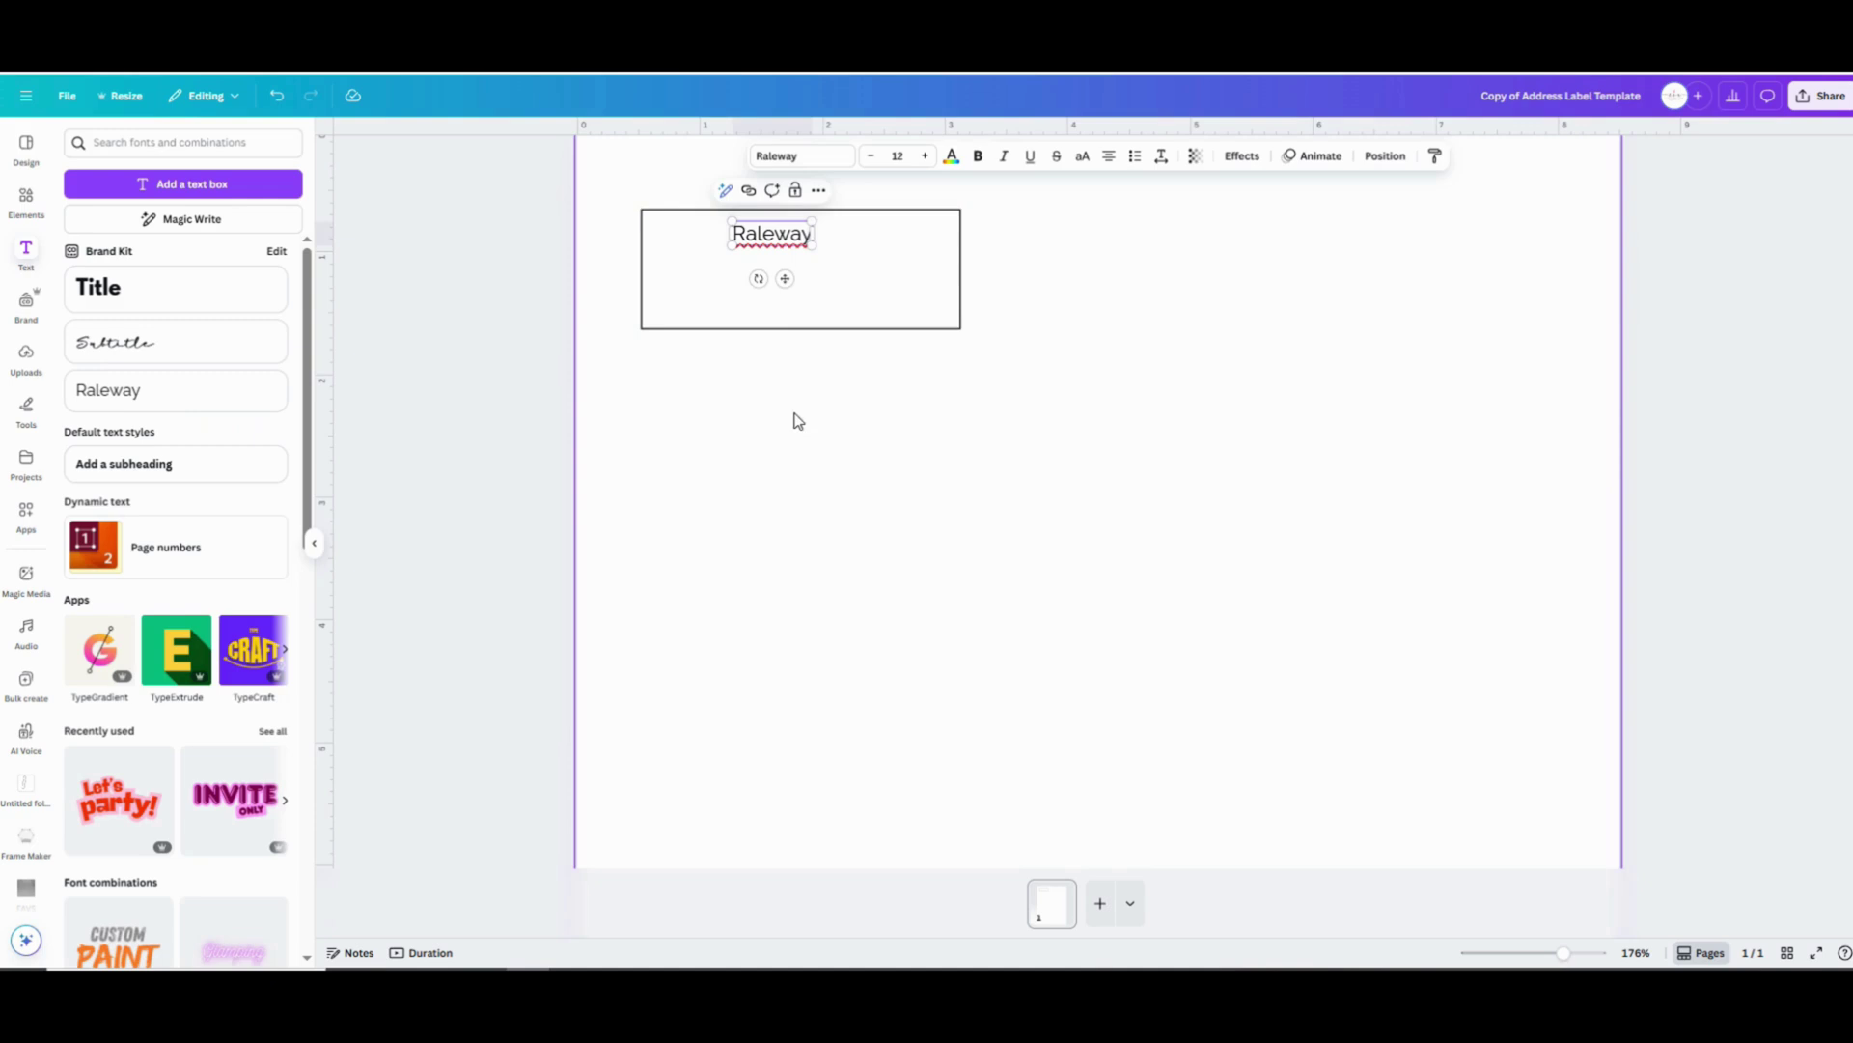
pyautogui.moveTo(780, 237); pyautogui.dragTo(811, 238)
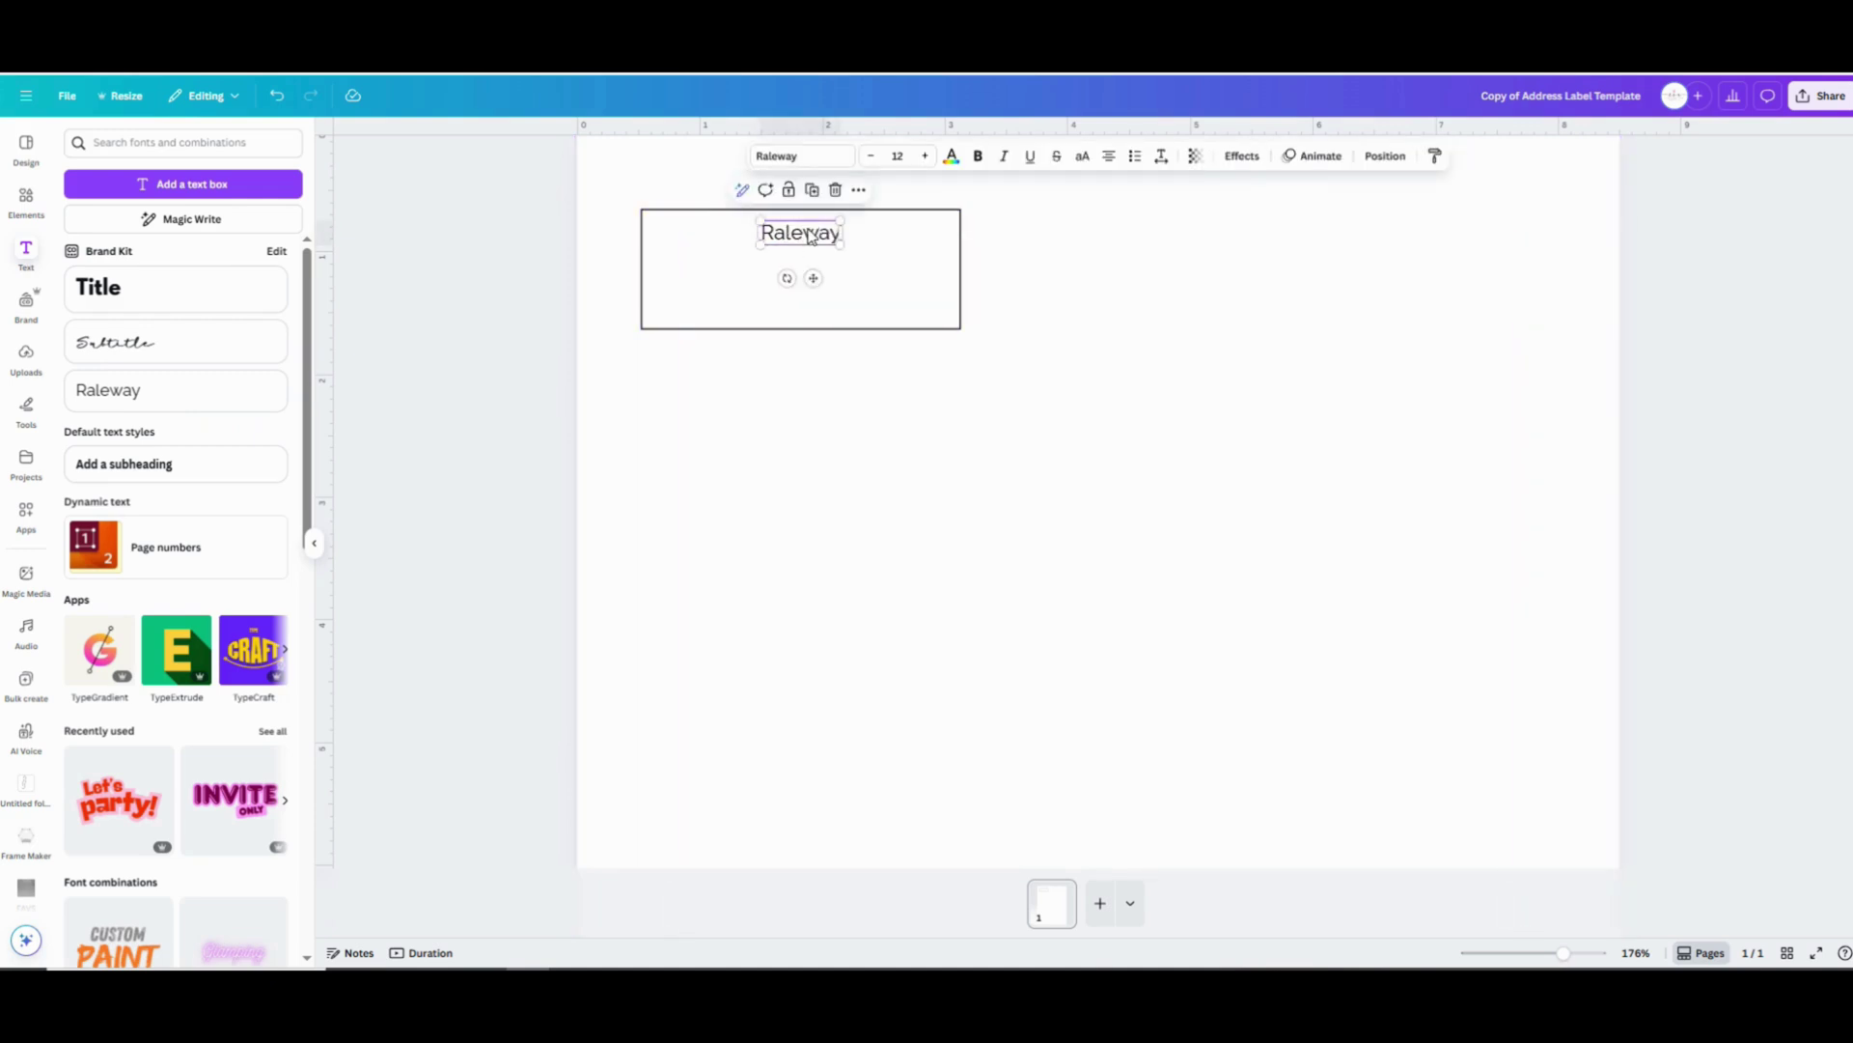
pyautogui.doubleClick(811, 238)
pyautogui.write('Your')
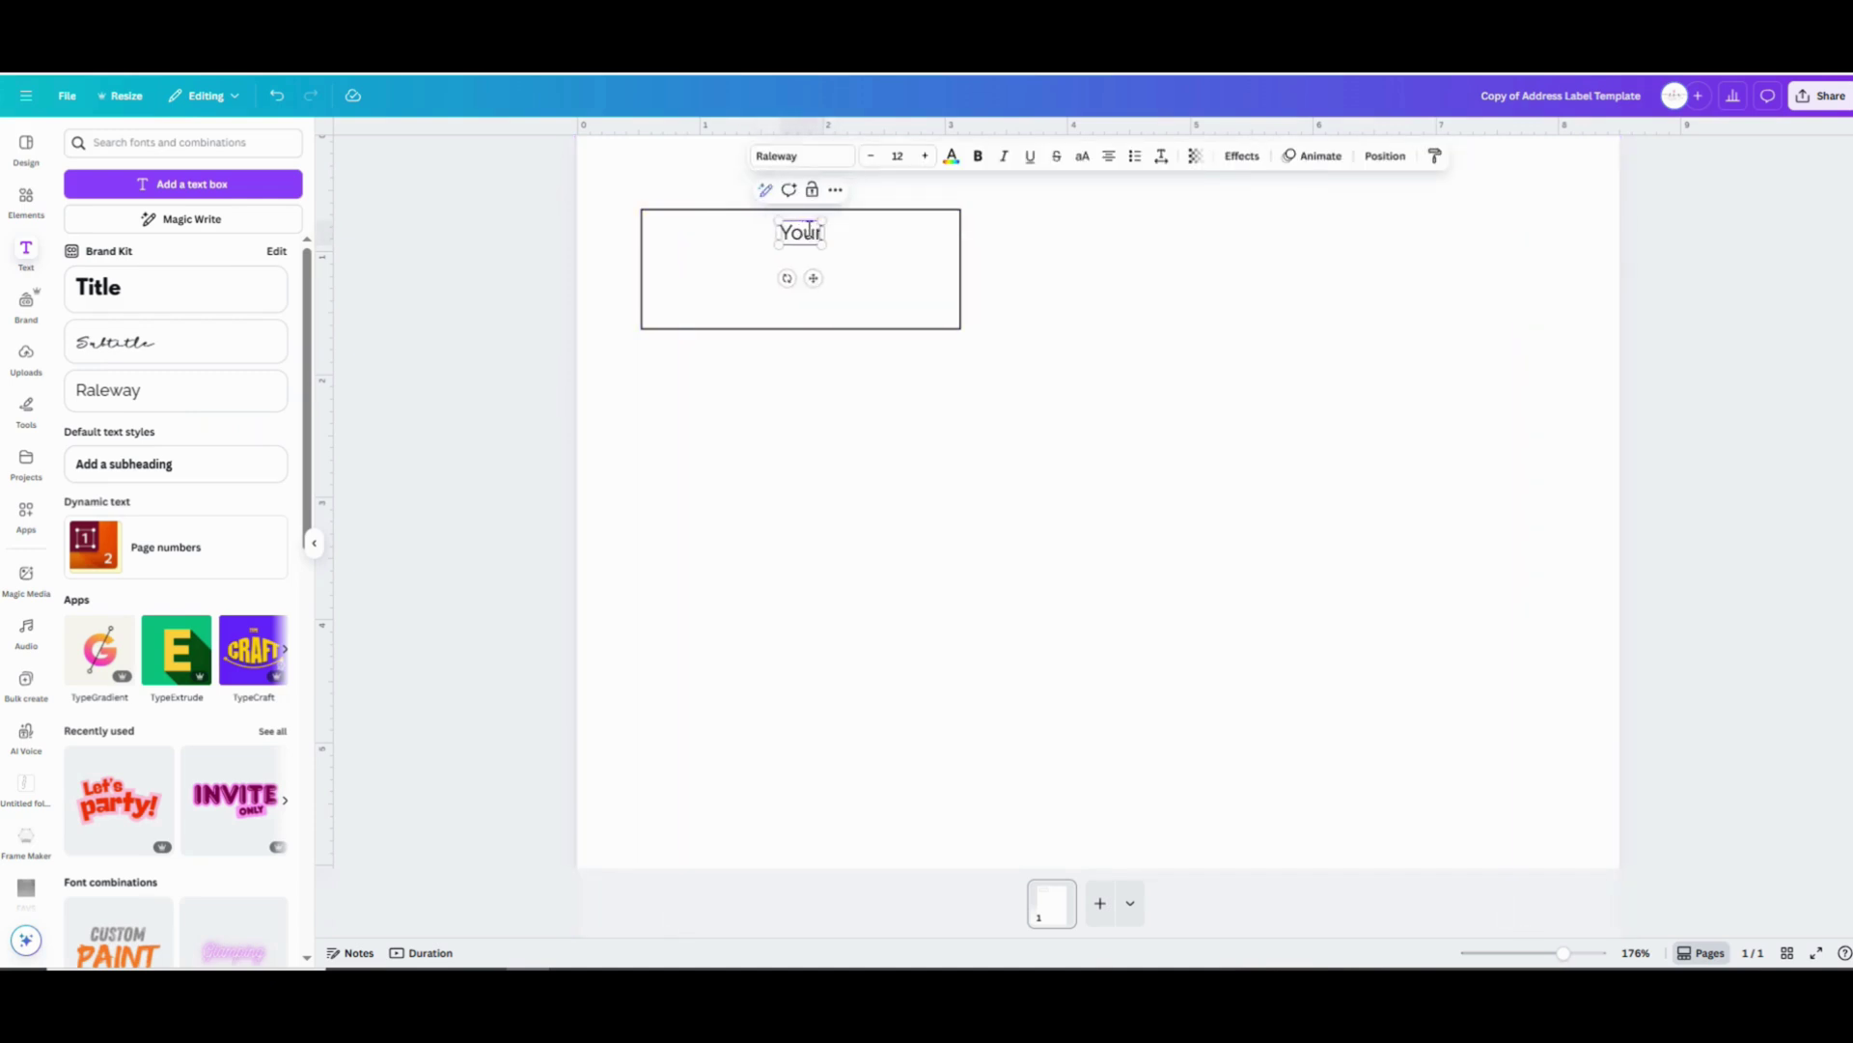
pyautogui.write(' Name Here')
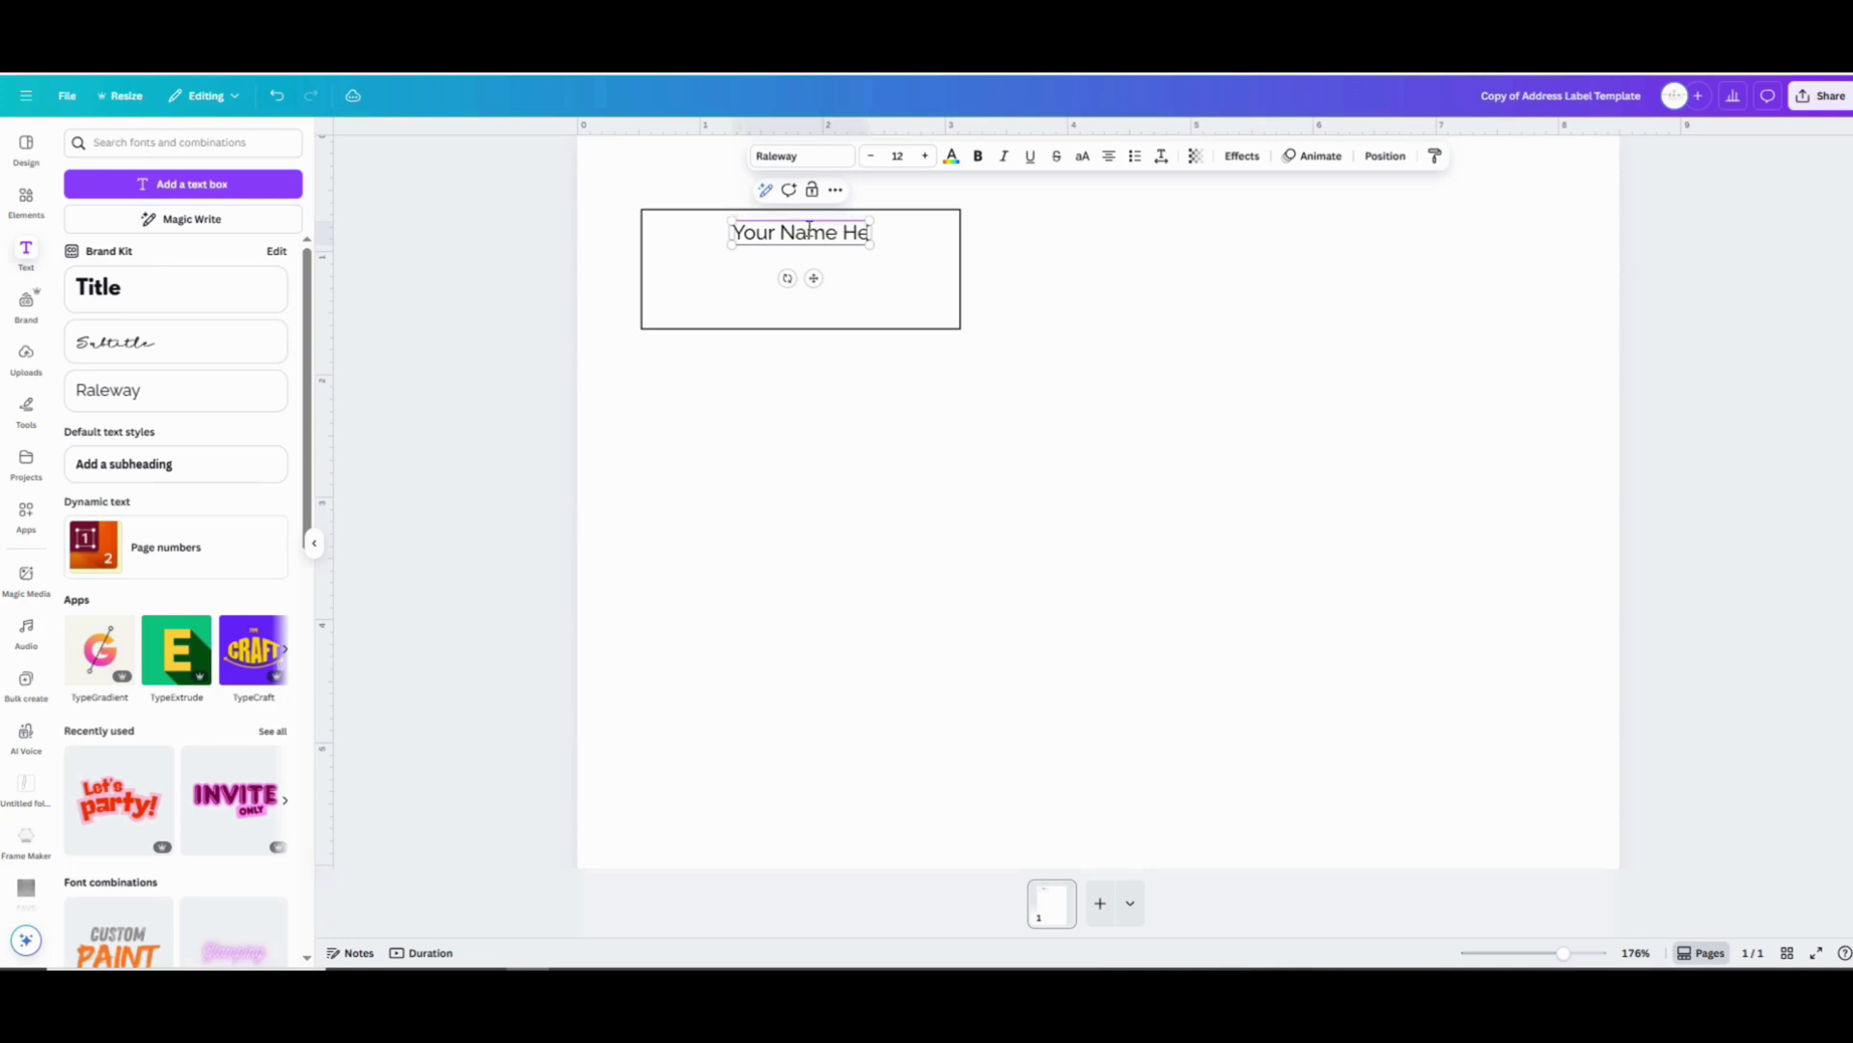
pyautogui.click(848, 355)
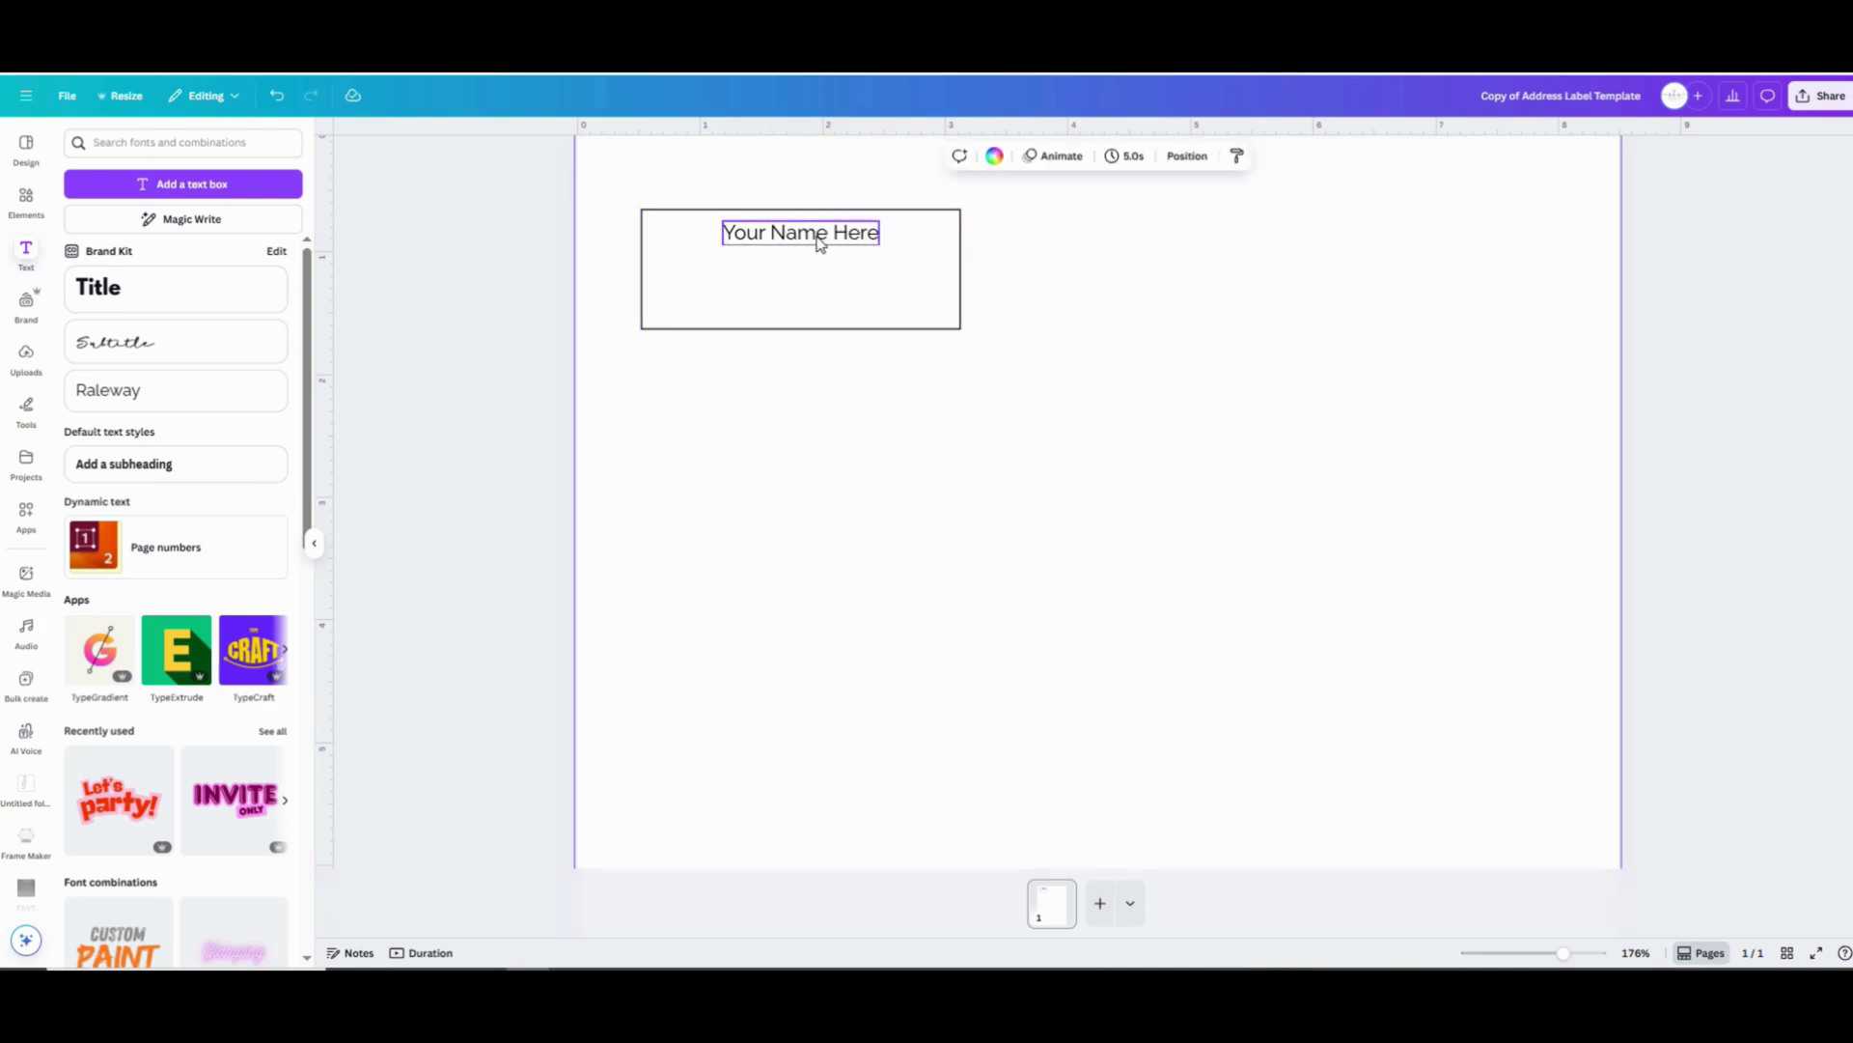
# Duplicate the name text box, place the copy directly below it and change its text to "Address Line 1"
pyautogui.click(820, 241)
pyautogui.hotkey('ctrl', 'd')
pyautogui.moveTo(820, 241); pyautogui.dragTo(815, 266)
pyautogui.doubleClick(815, 263)
pyautogui.write('Ad')
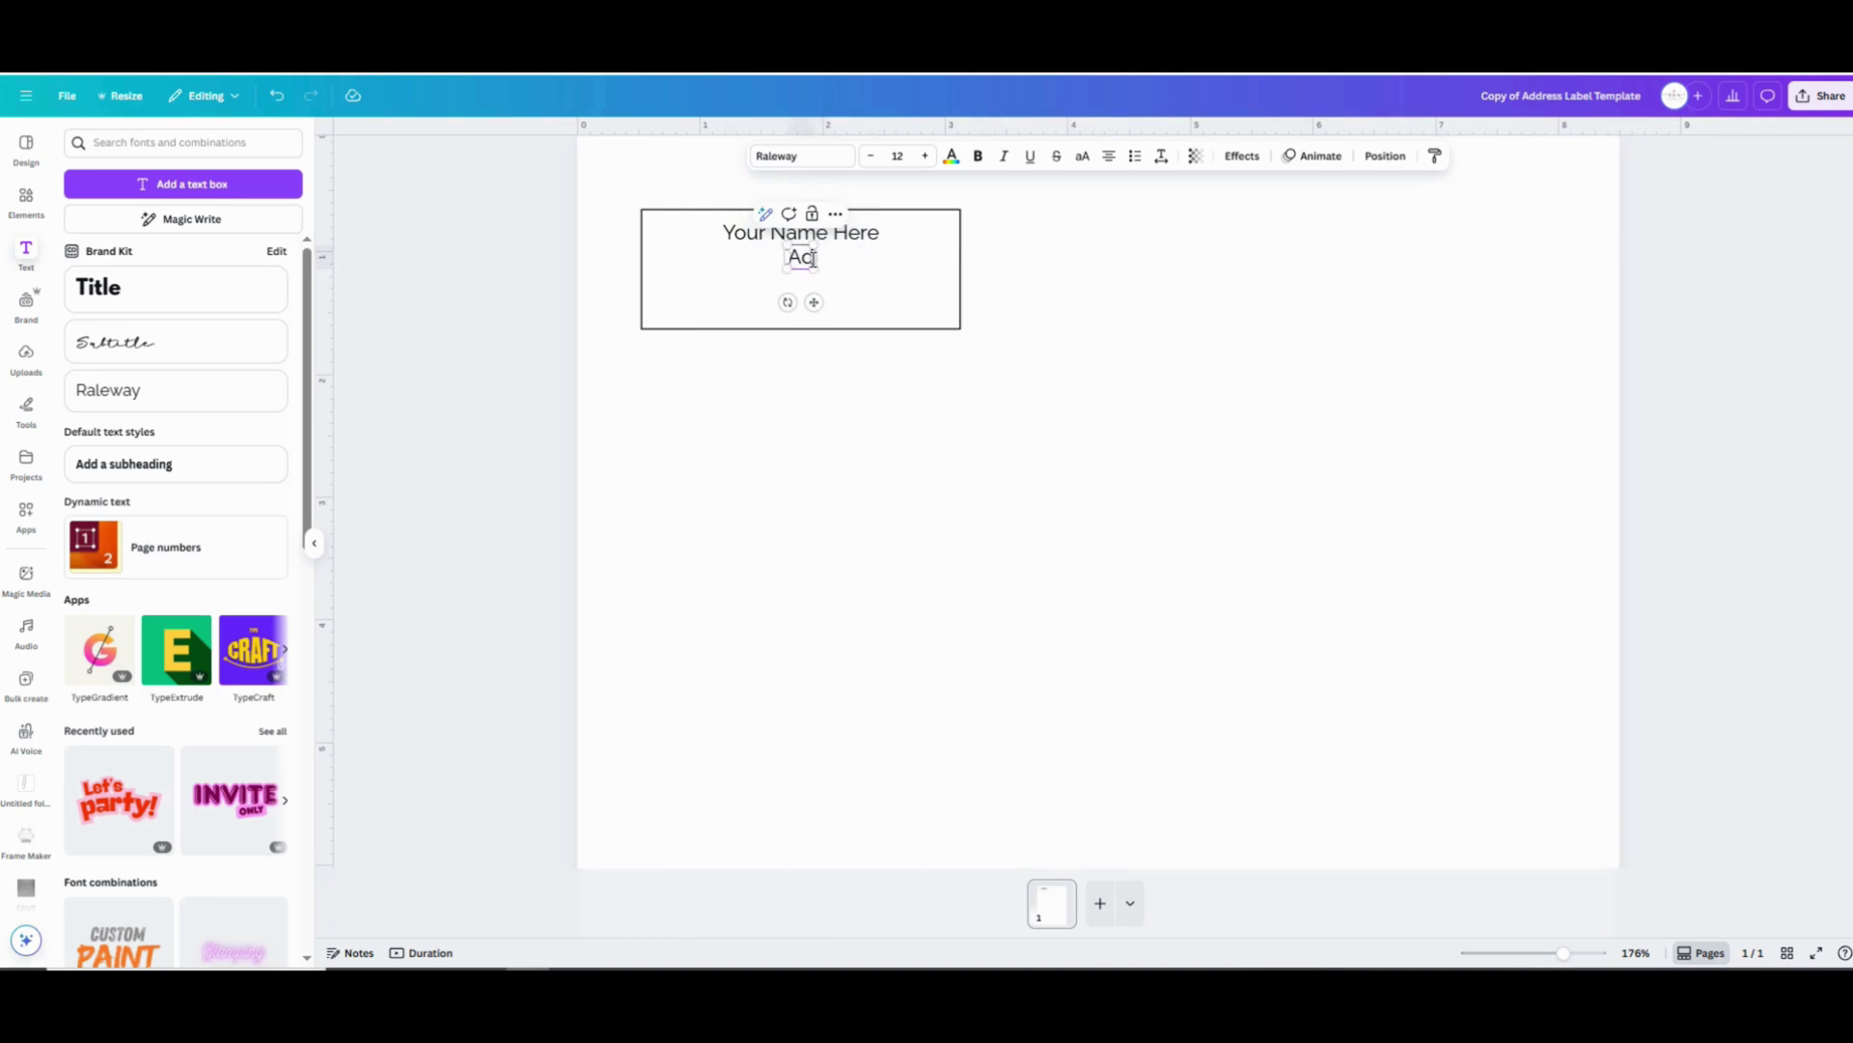
pyautogui.write('dress Line 1')
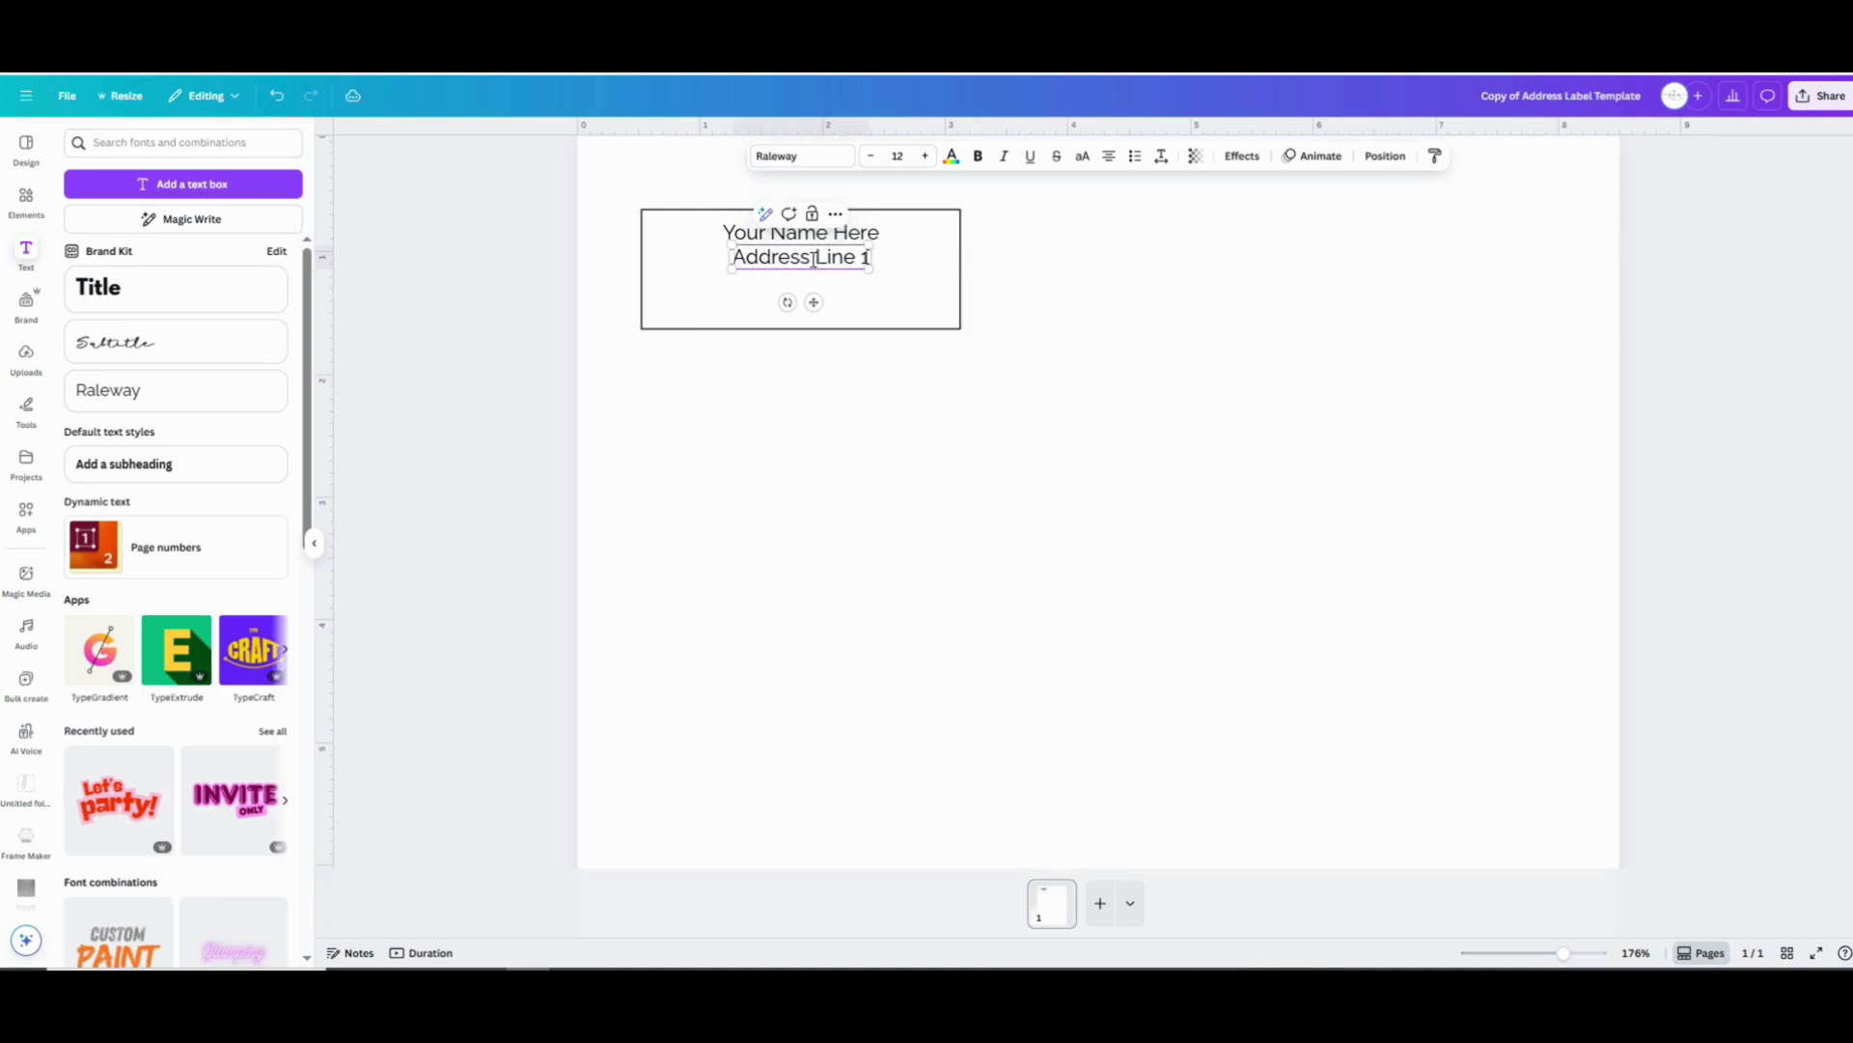
# Add the lines "Address Line 2" and "City, State, Zip" below "Address Line 1" in the same text box
pyautogui.press('Return')
pyautogui.write('Addres')
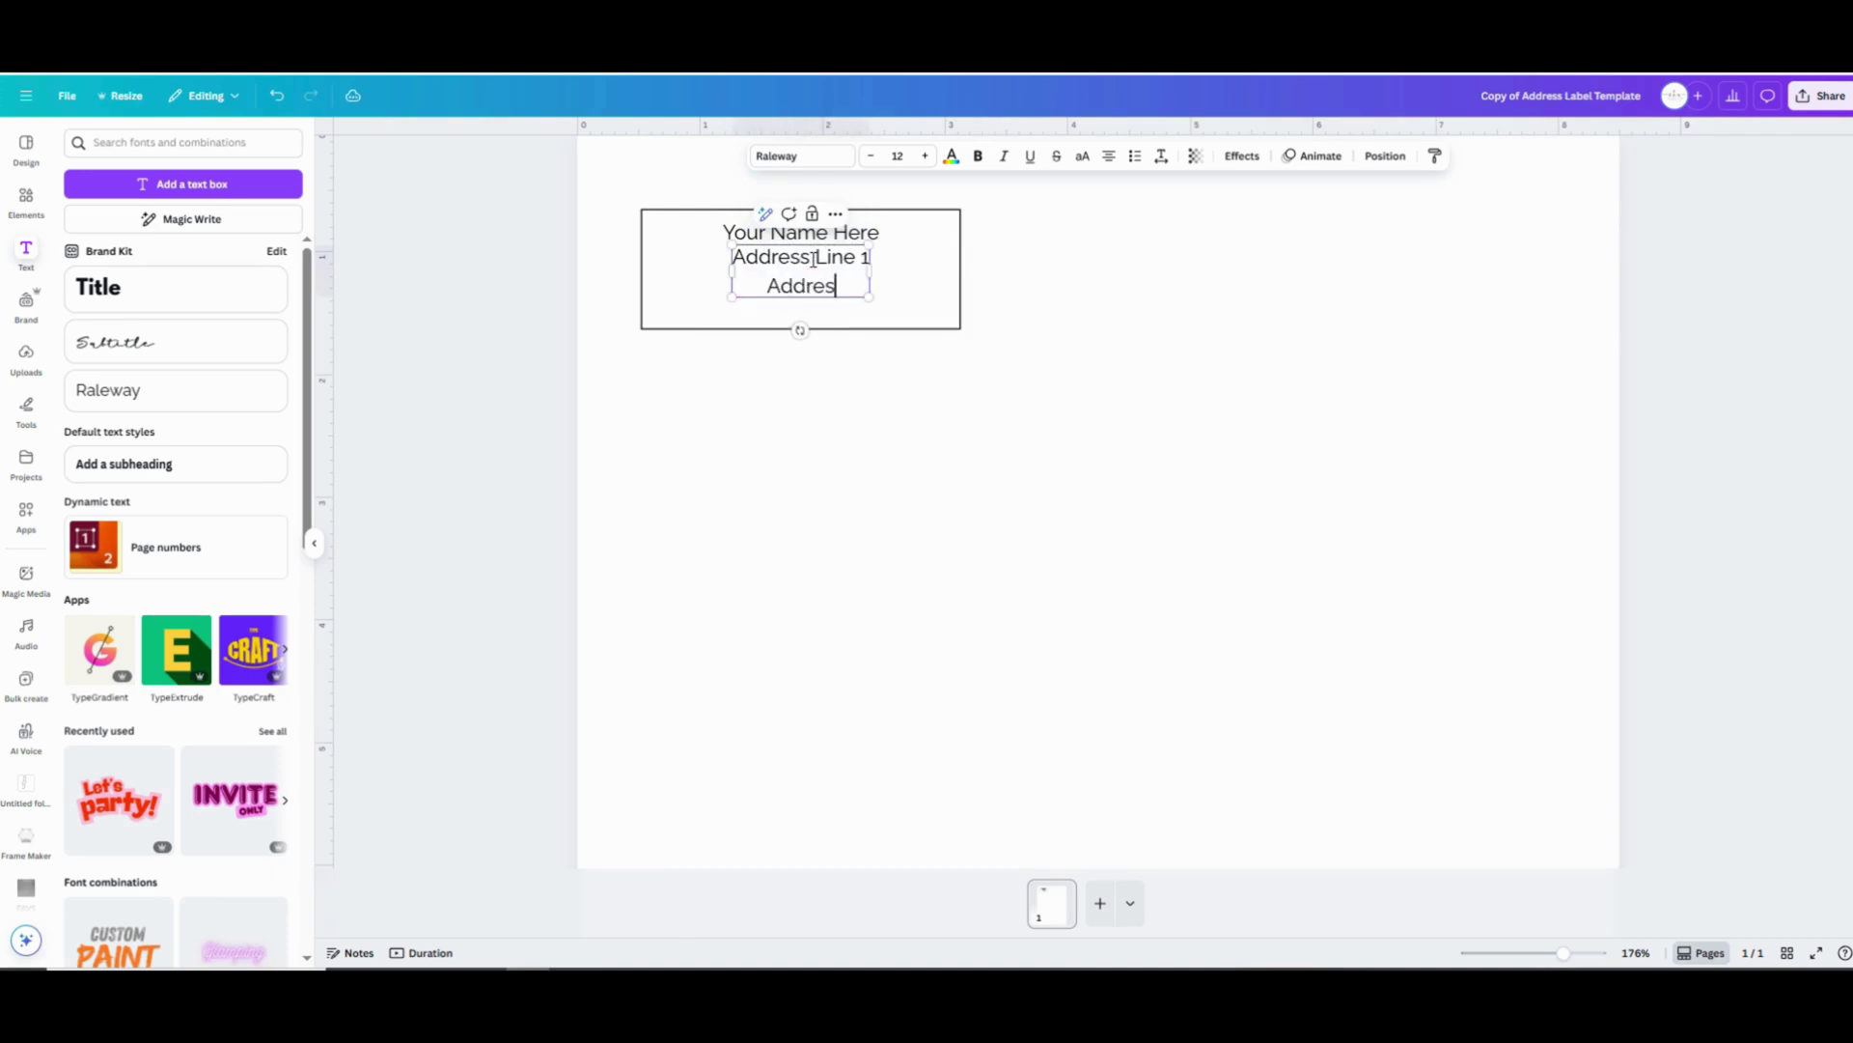
pyautogui.write('s Line 2')
pyautogui.press('Return')
pyautogui.write('S')
pyautogui.press('BackSpace')
pyautogui.write('City')
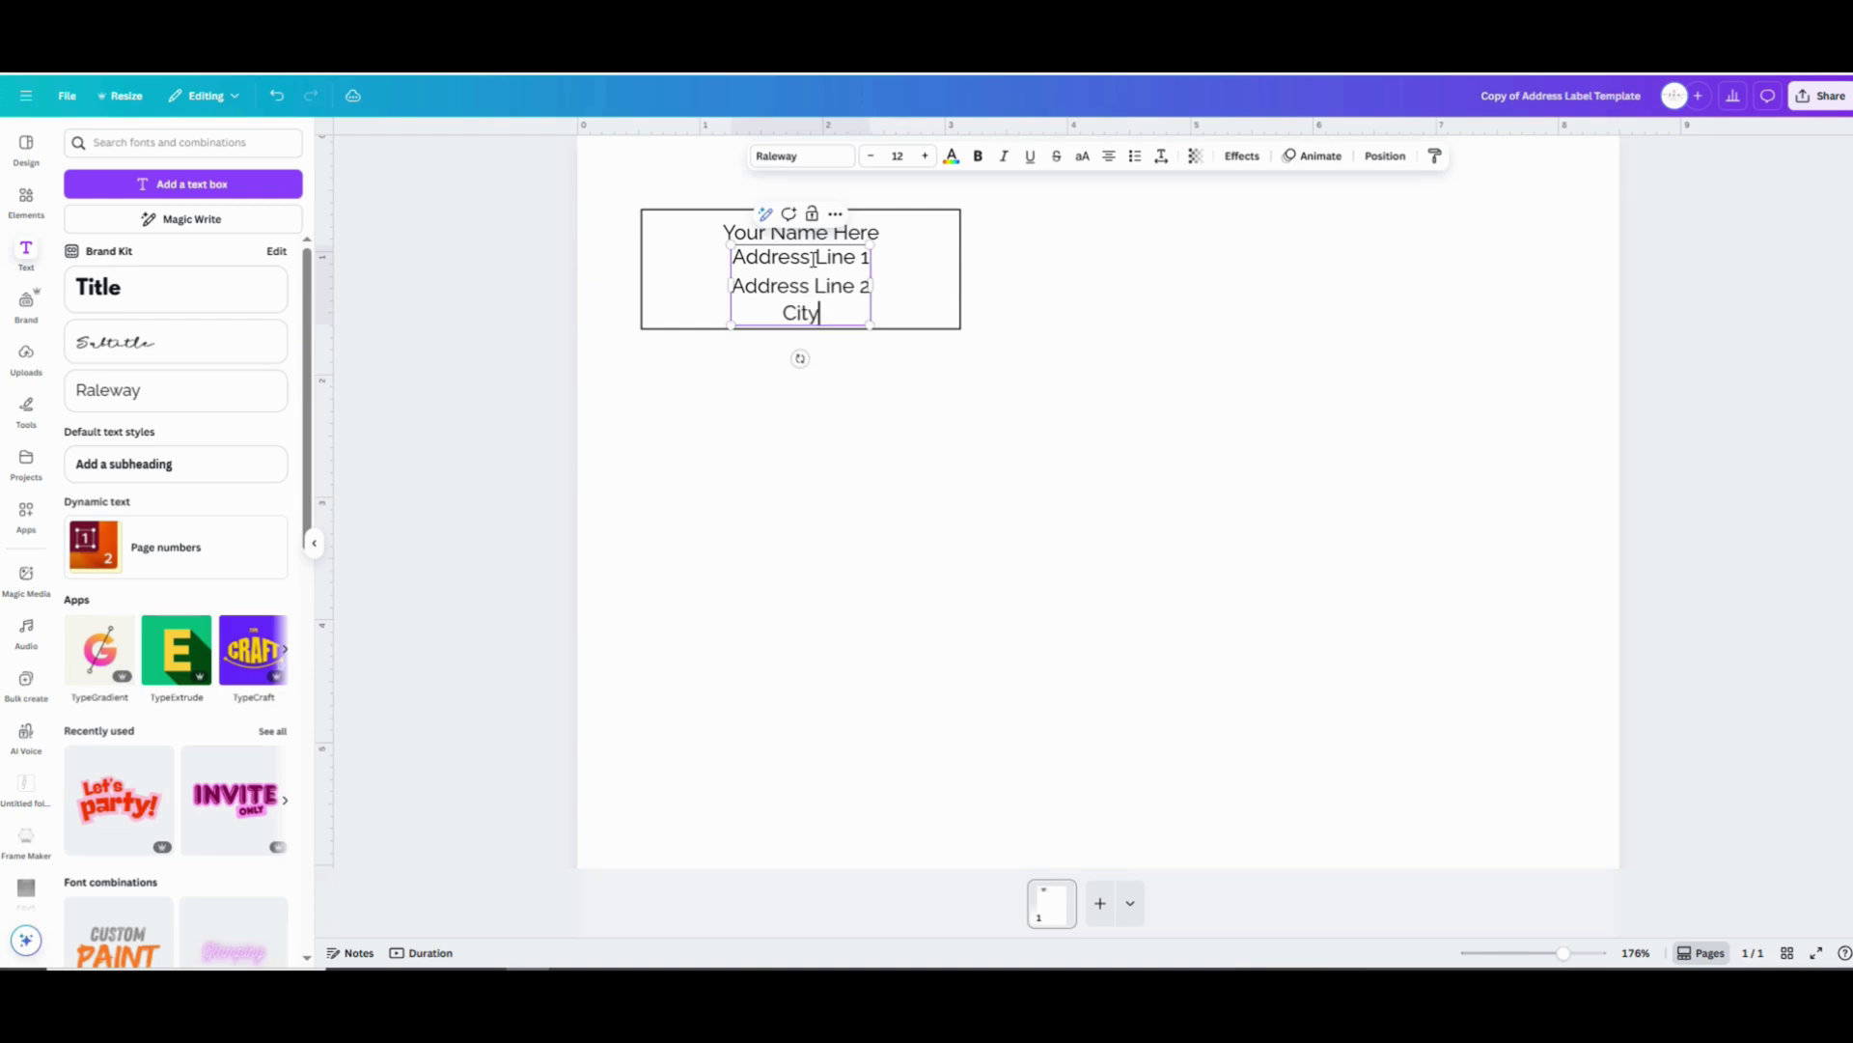
pyautogui.write(', State, Zip')
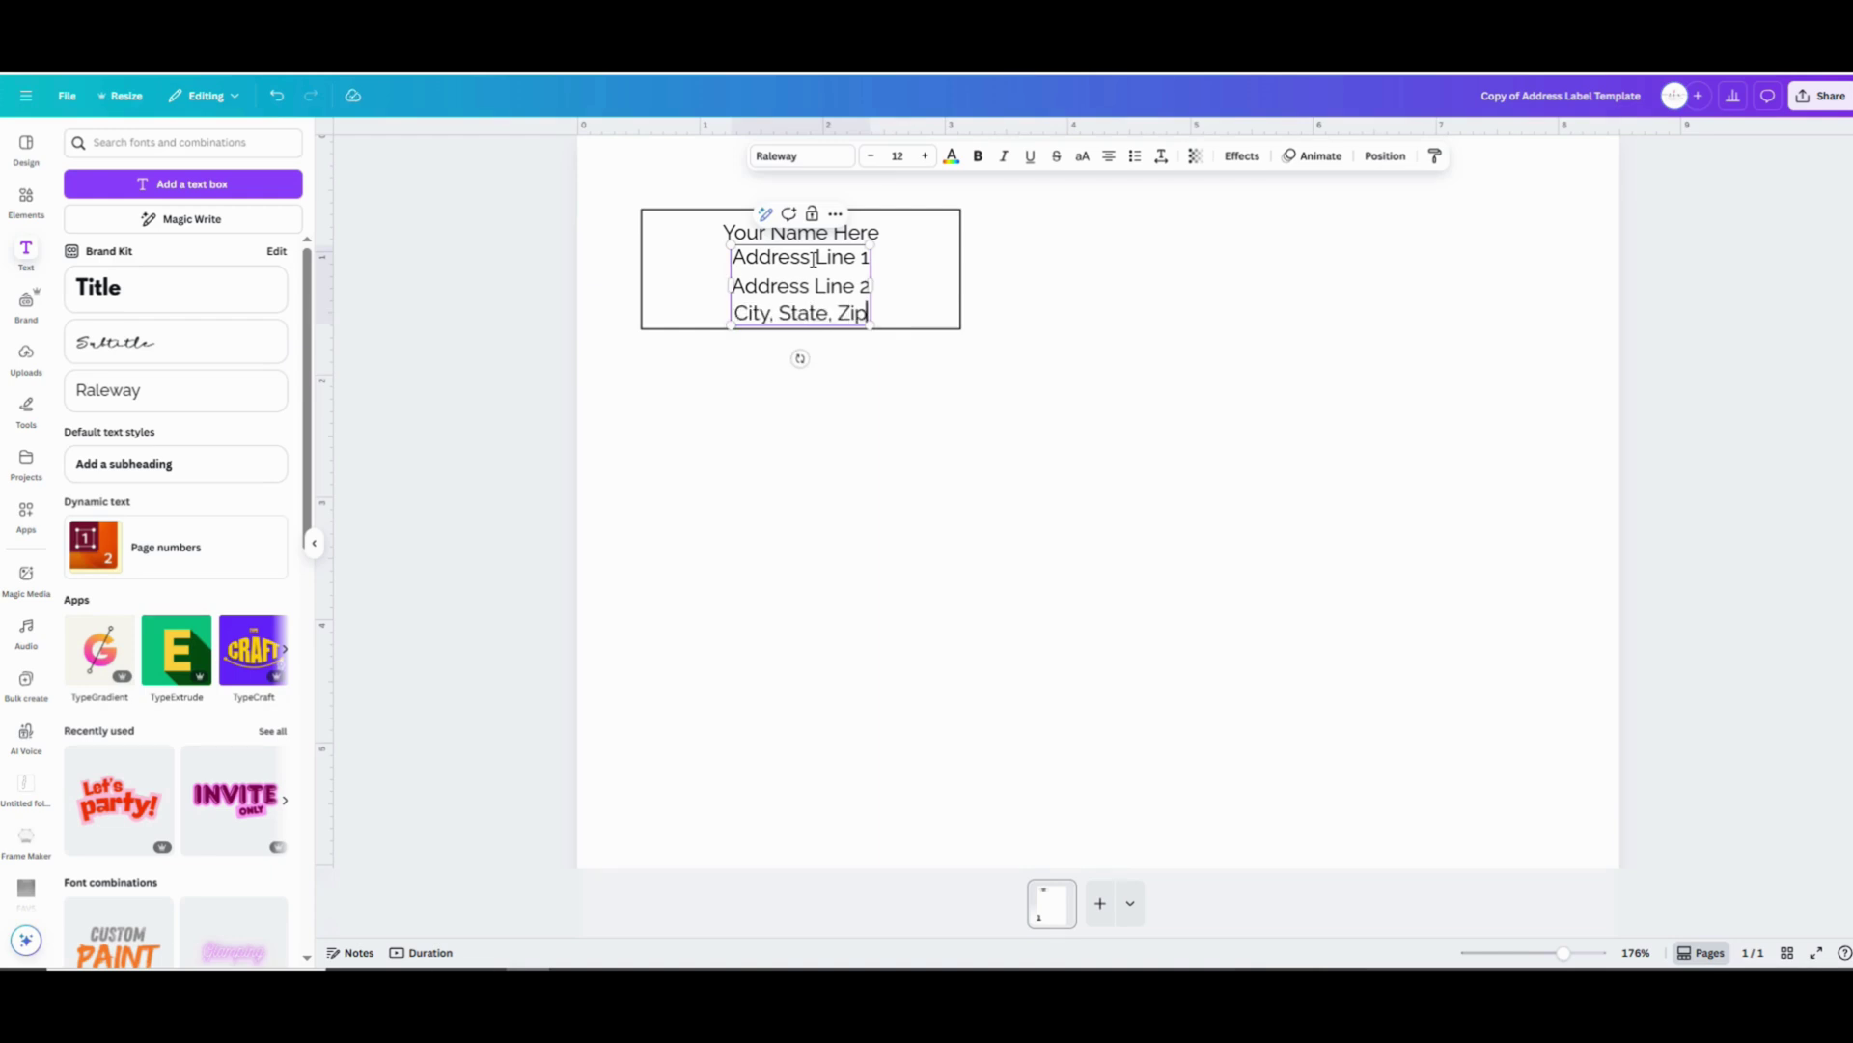
pyautogui.click(807, 406)
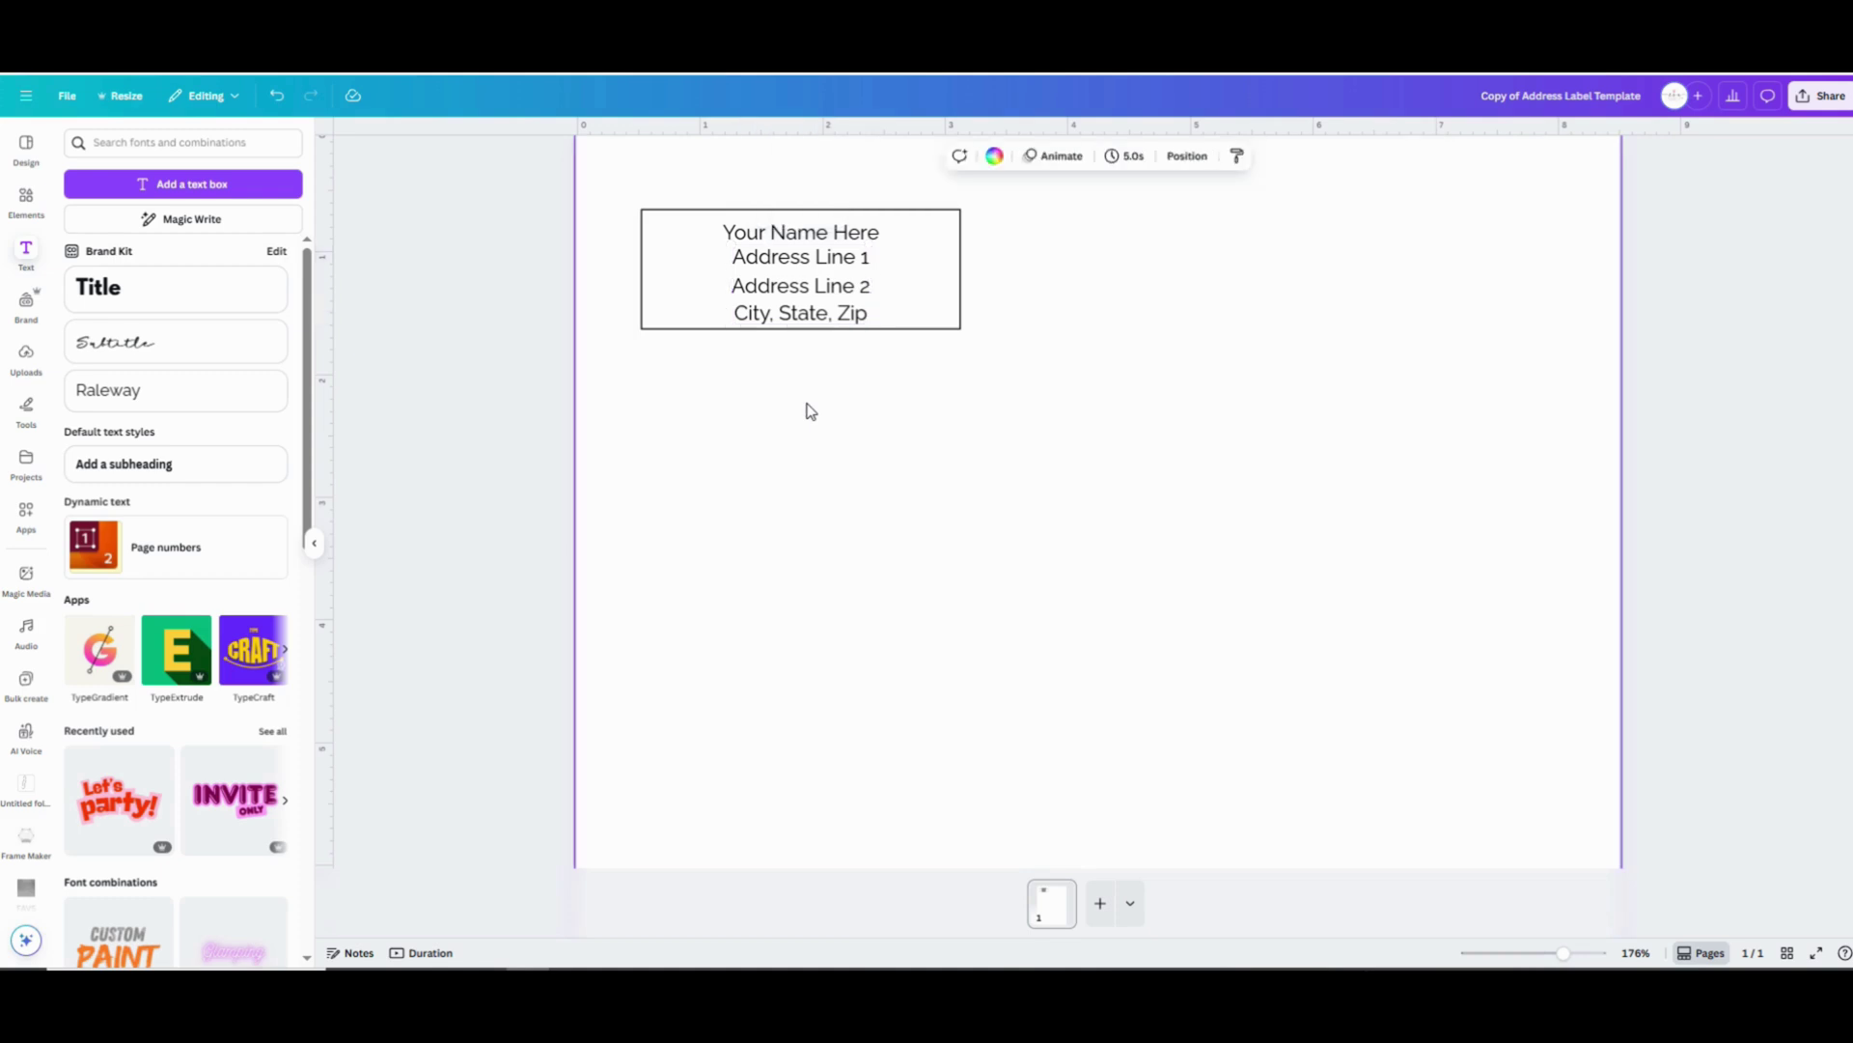
# Make the "Your Name Here" text bold
pyautogui.click(823, 240)
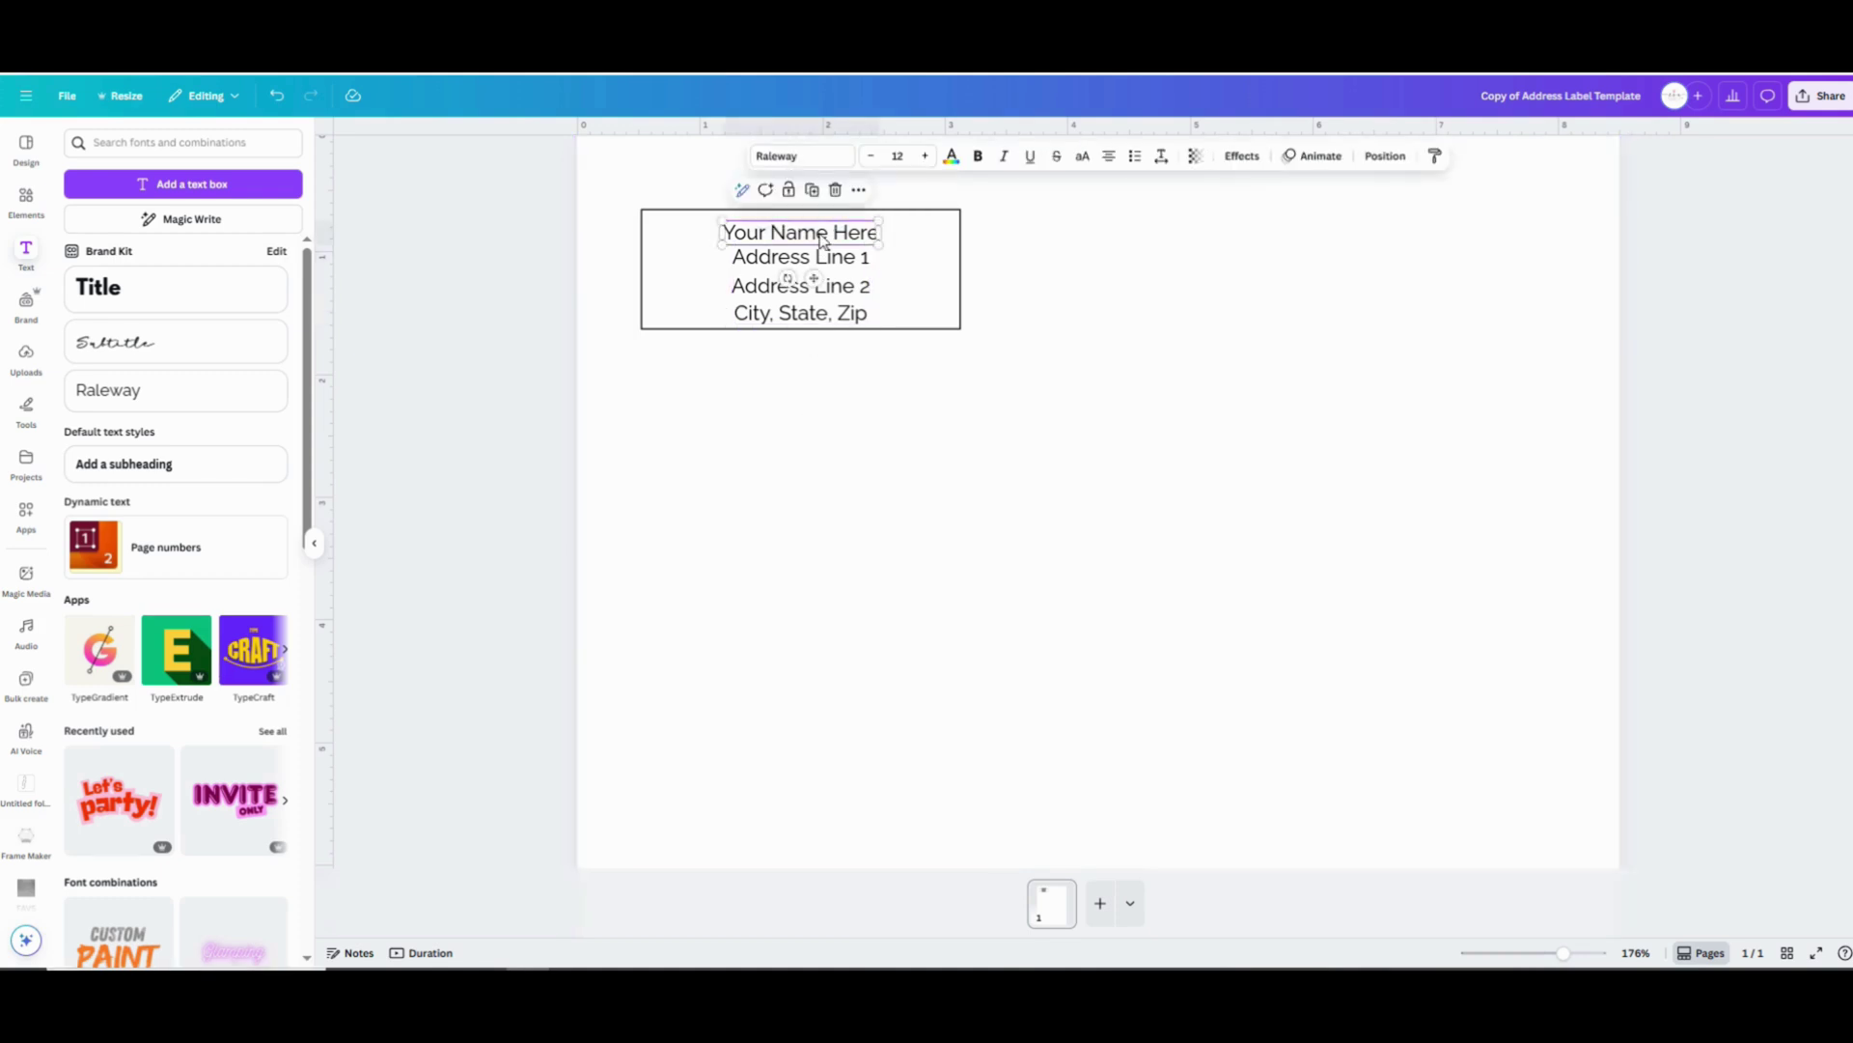
pyautogui.click(978, 158)
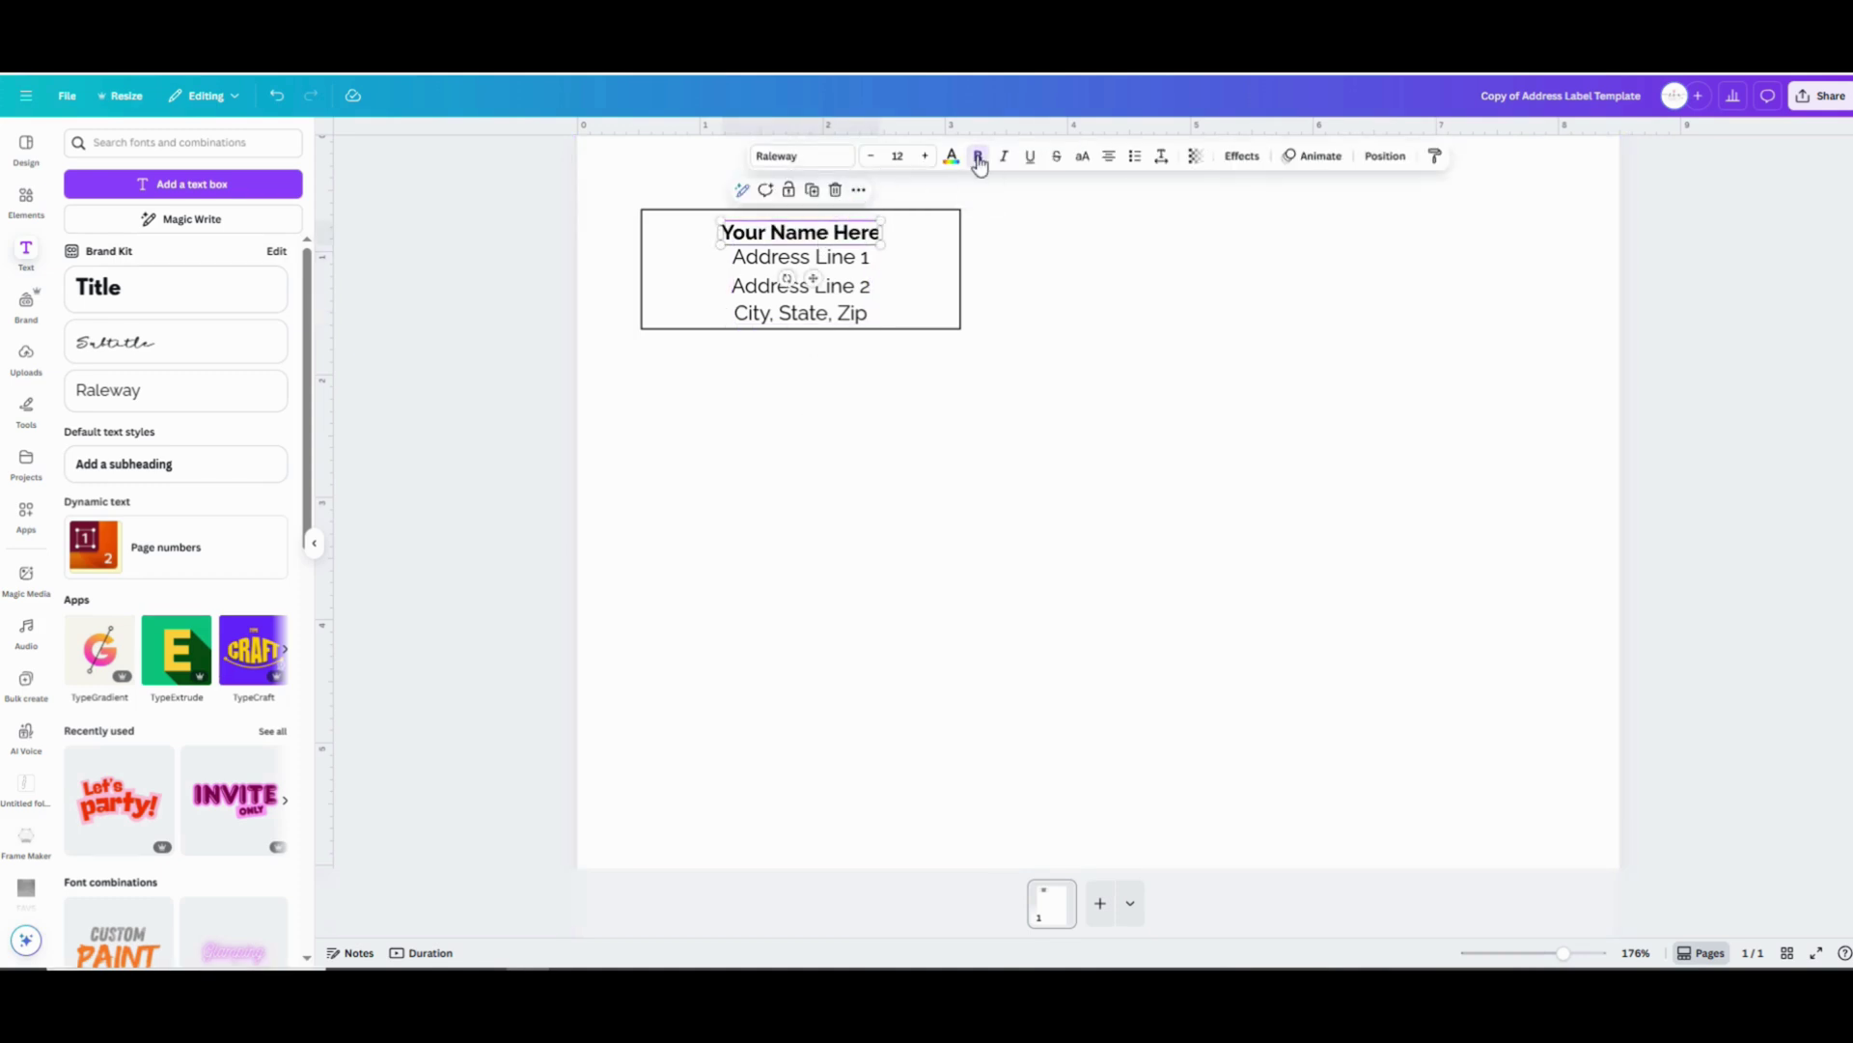
pyautogui.click(966, 479)
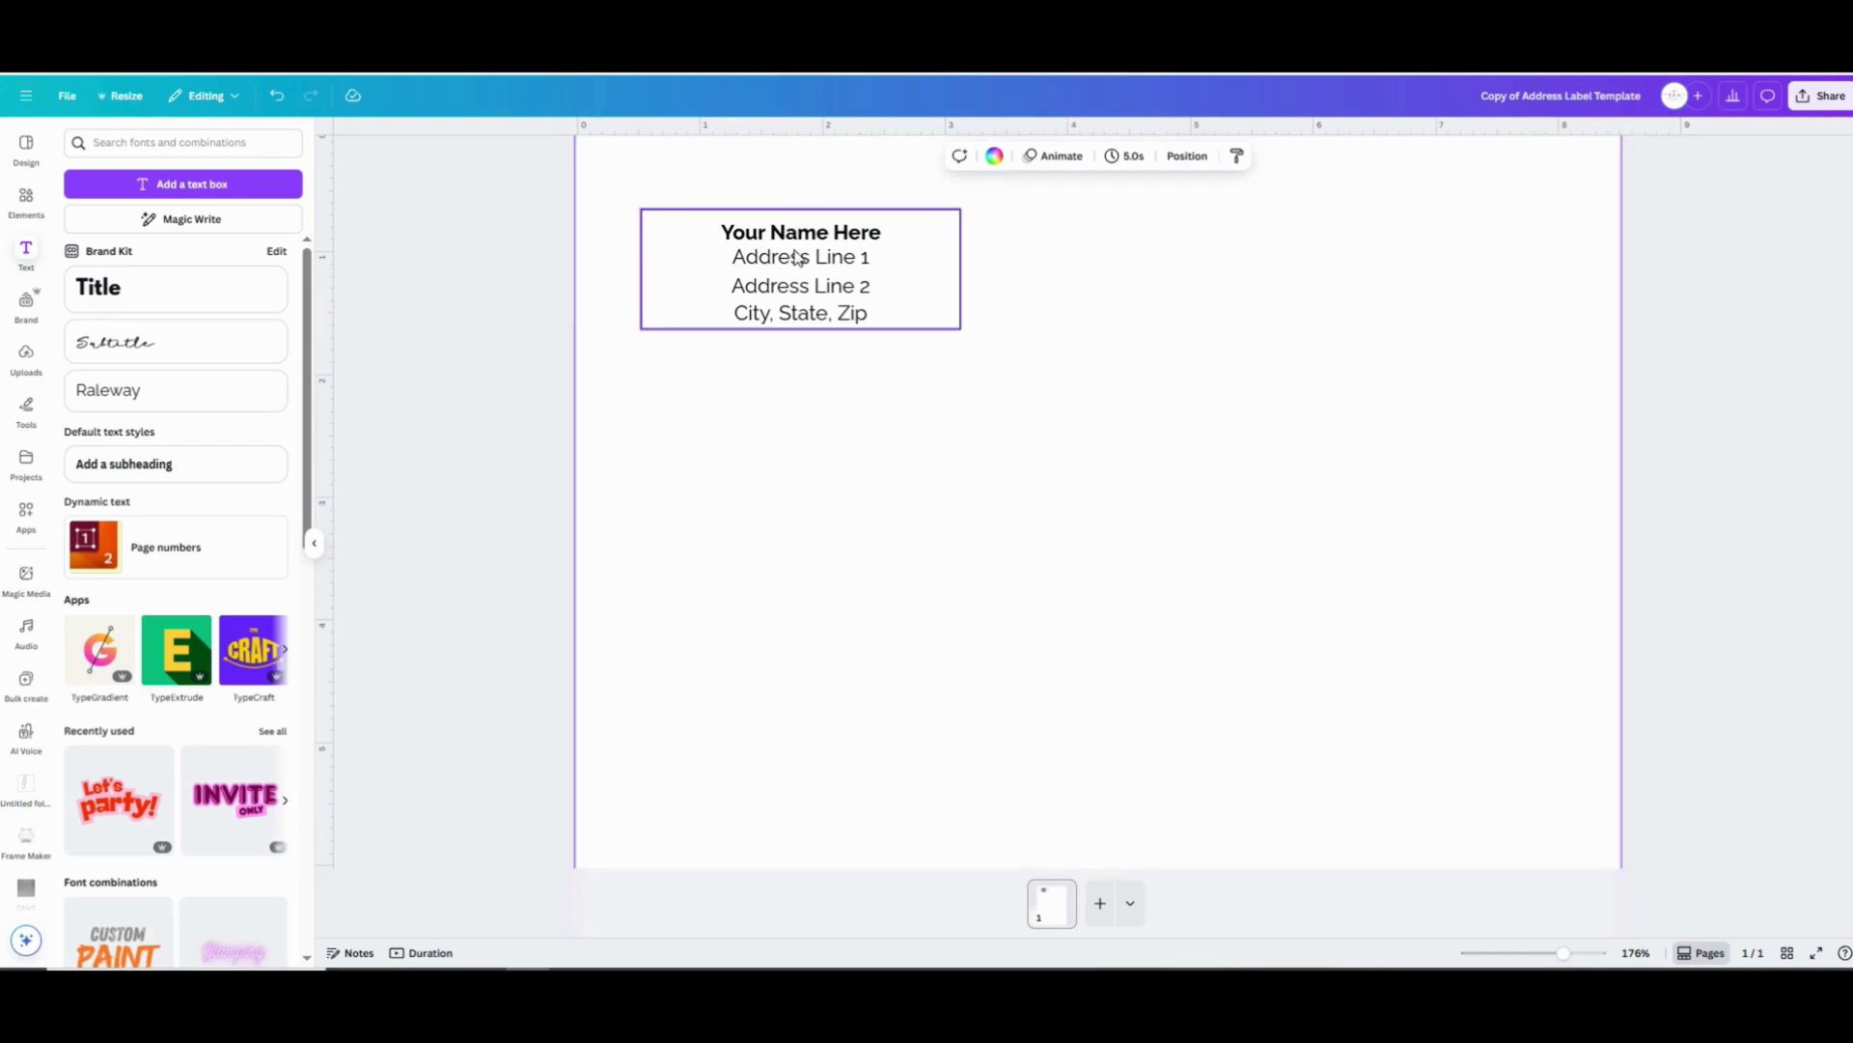
# Left-align the text in both the name and address text boxes
pyautogui.click(793, 311)
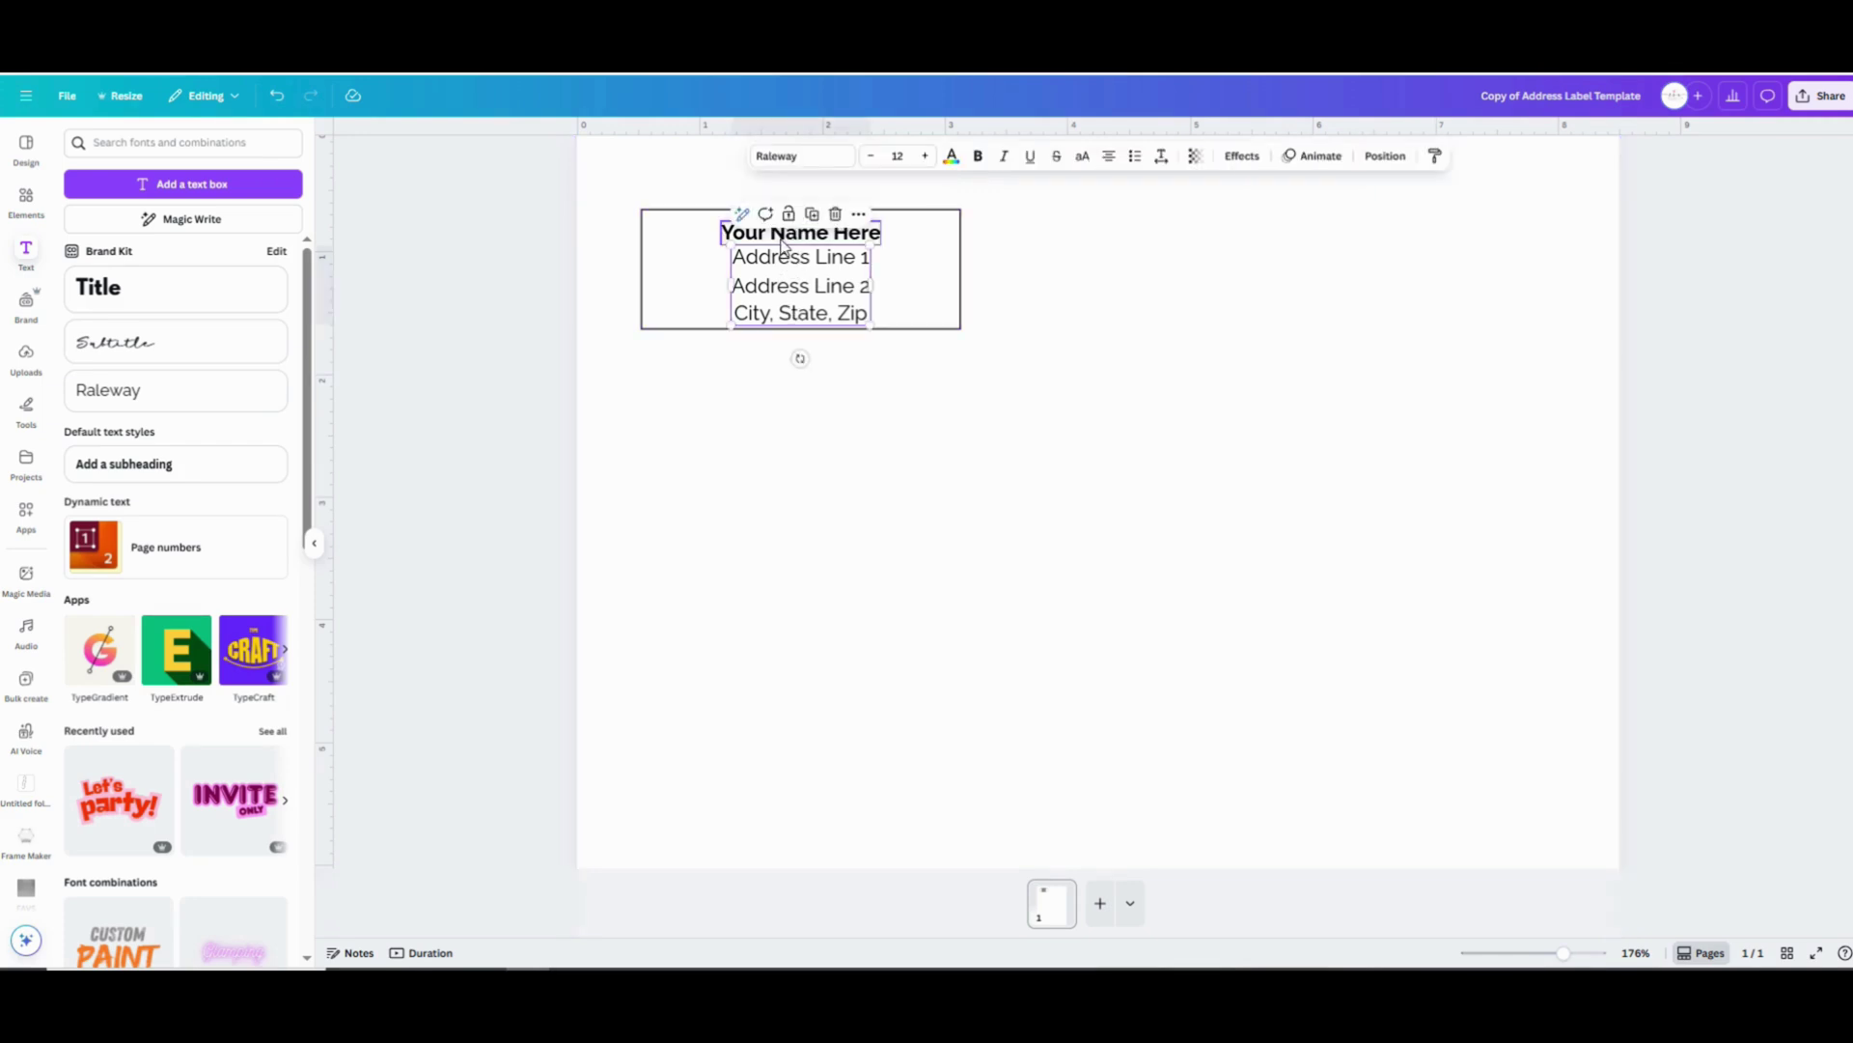
pyautogui.keyDown('shift'); pyautogui.click(792, 232); pyautogui.keyUp('shift')
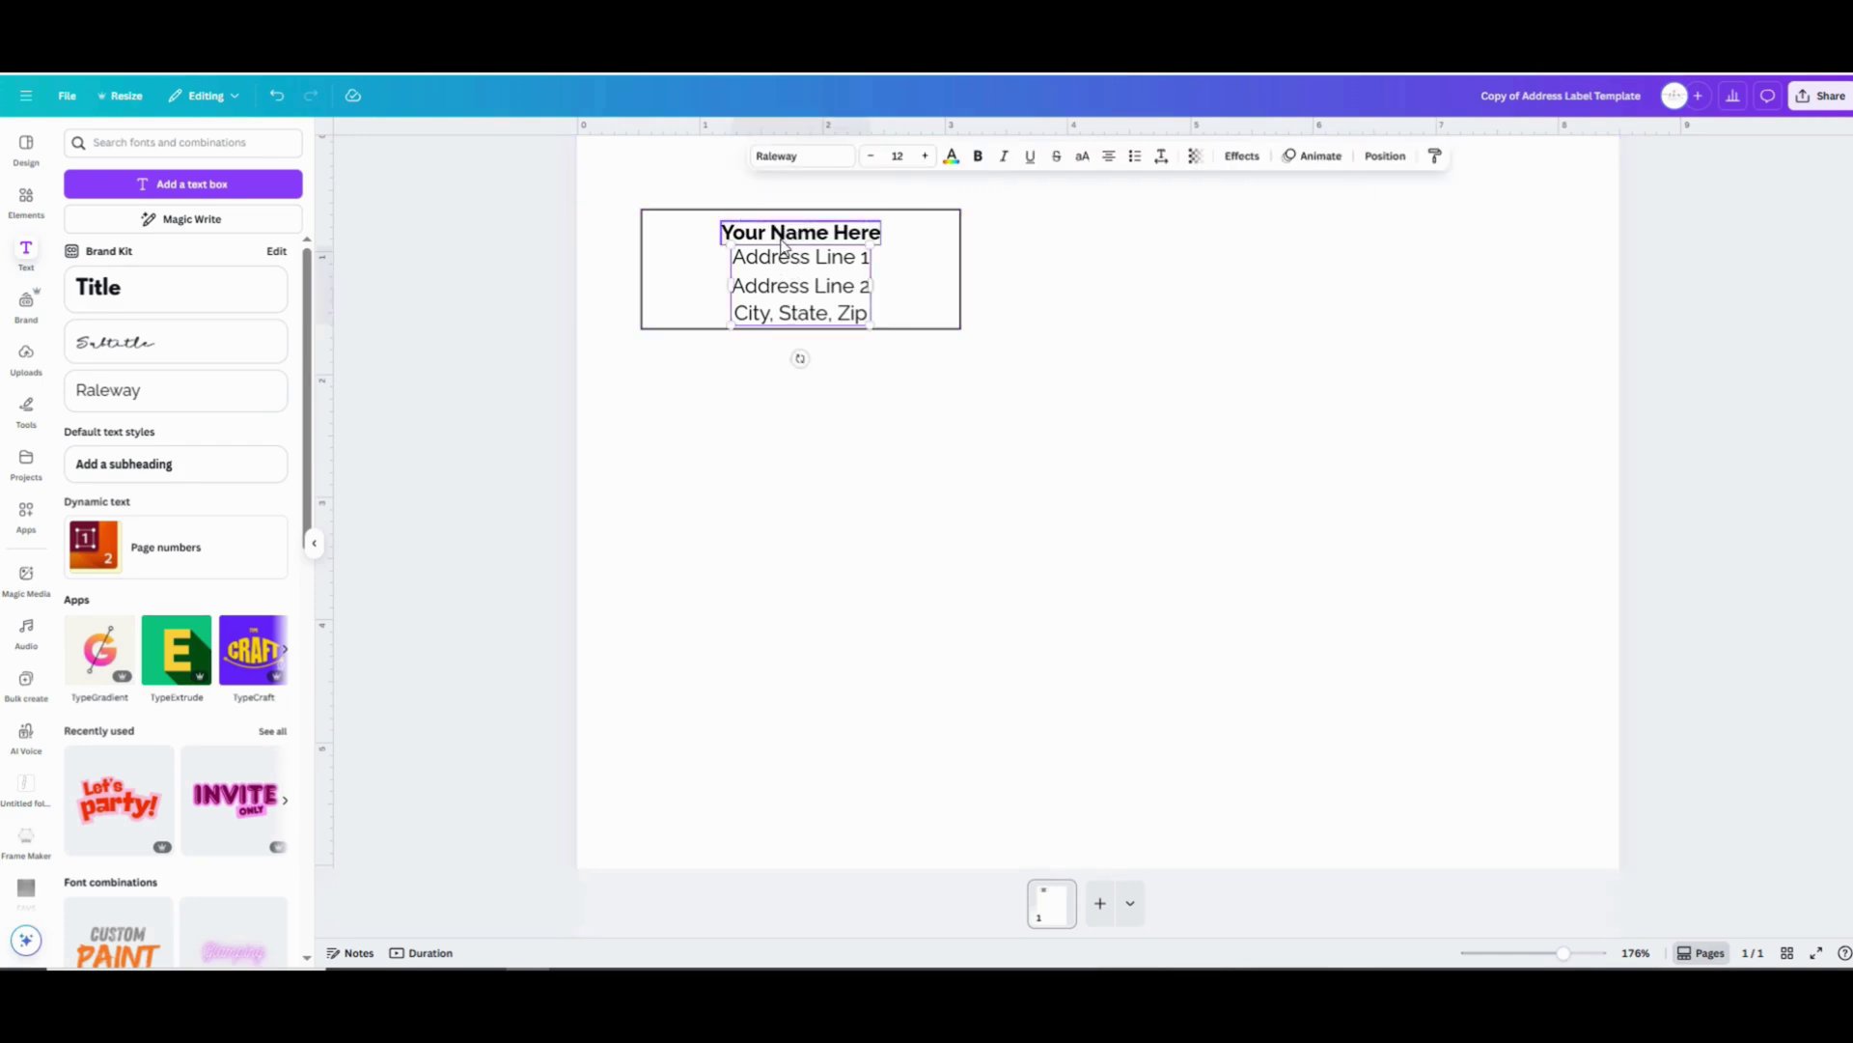
pyautogui.click(1109, 157)
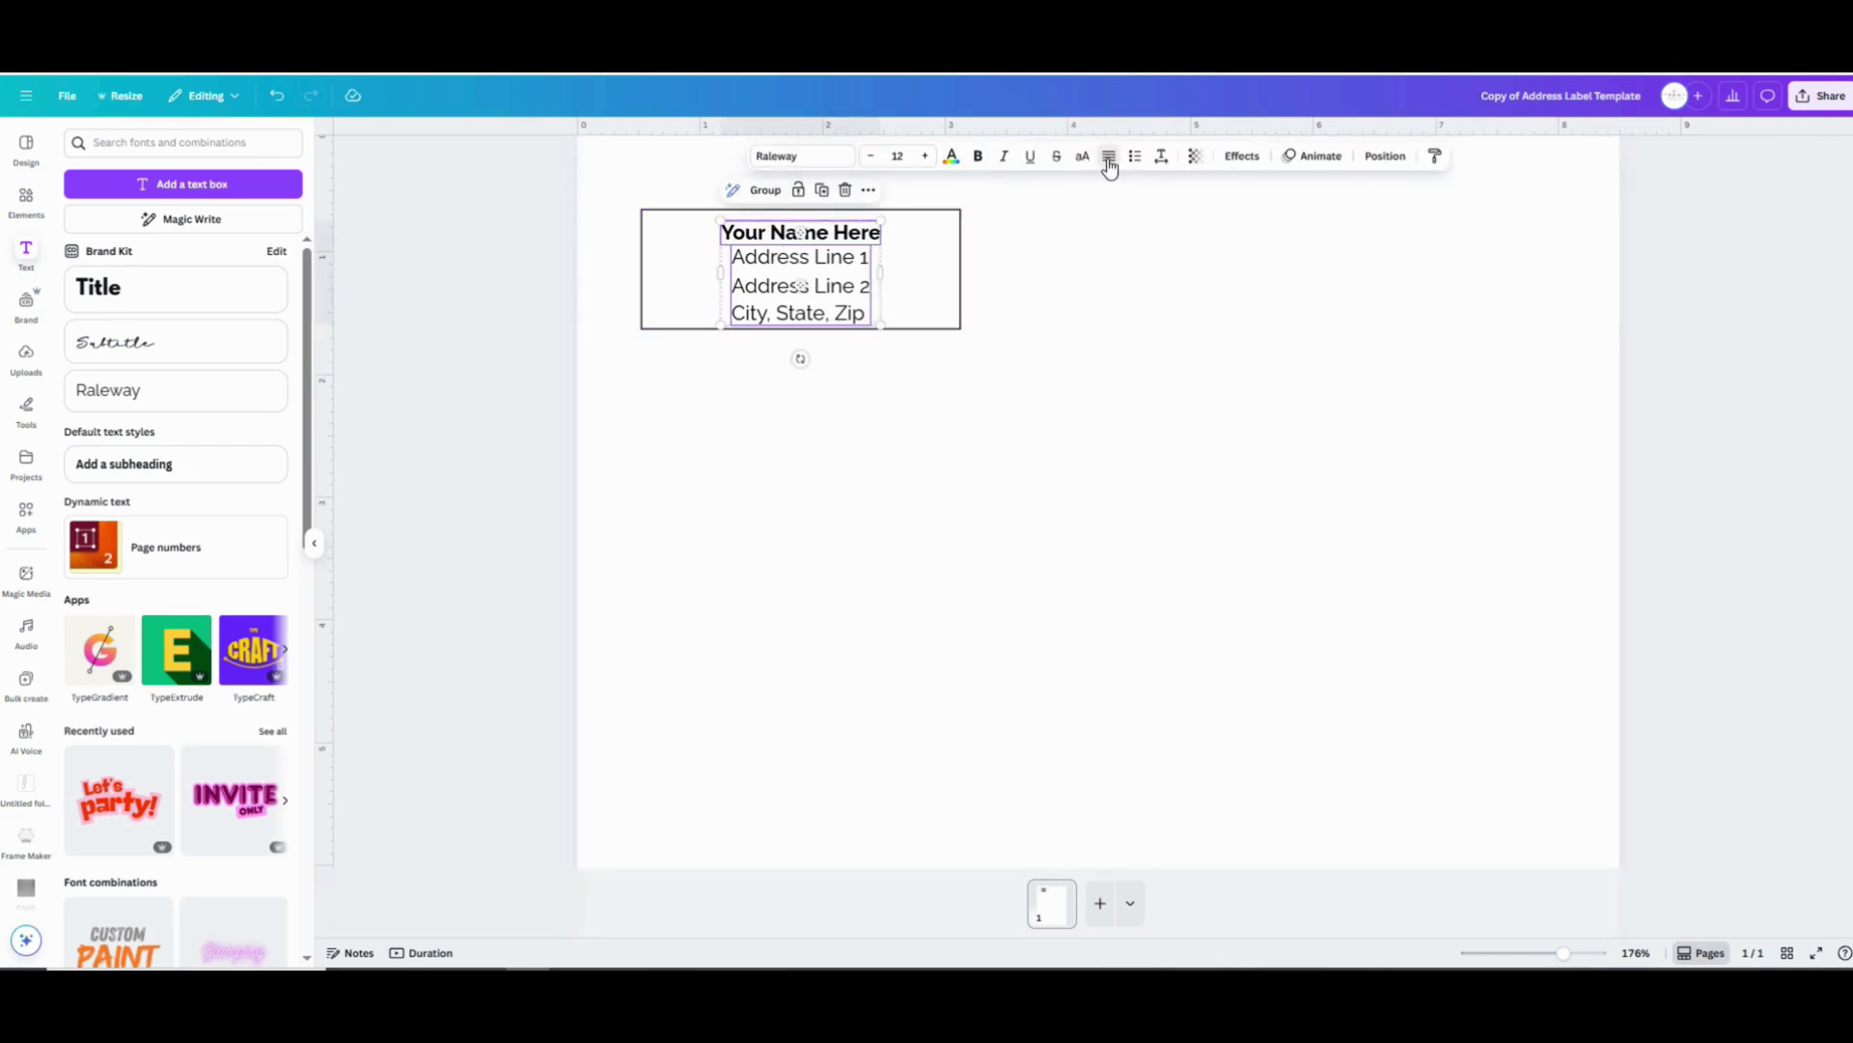
pyautogui.click(765, 343)
pyautogui.click(778, 290)
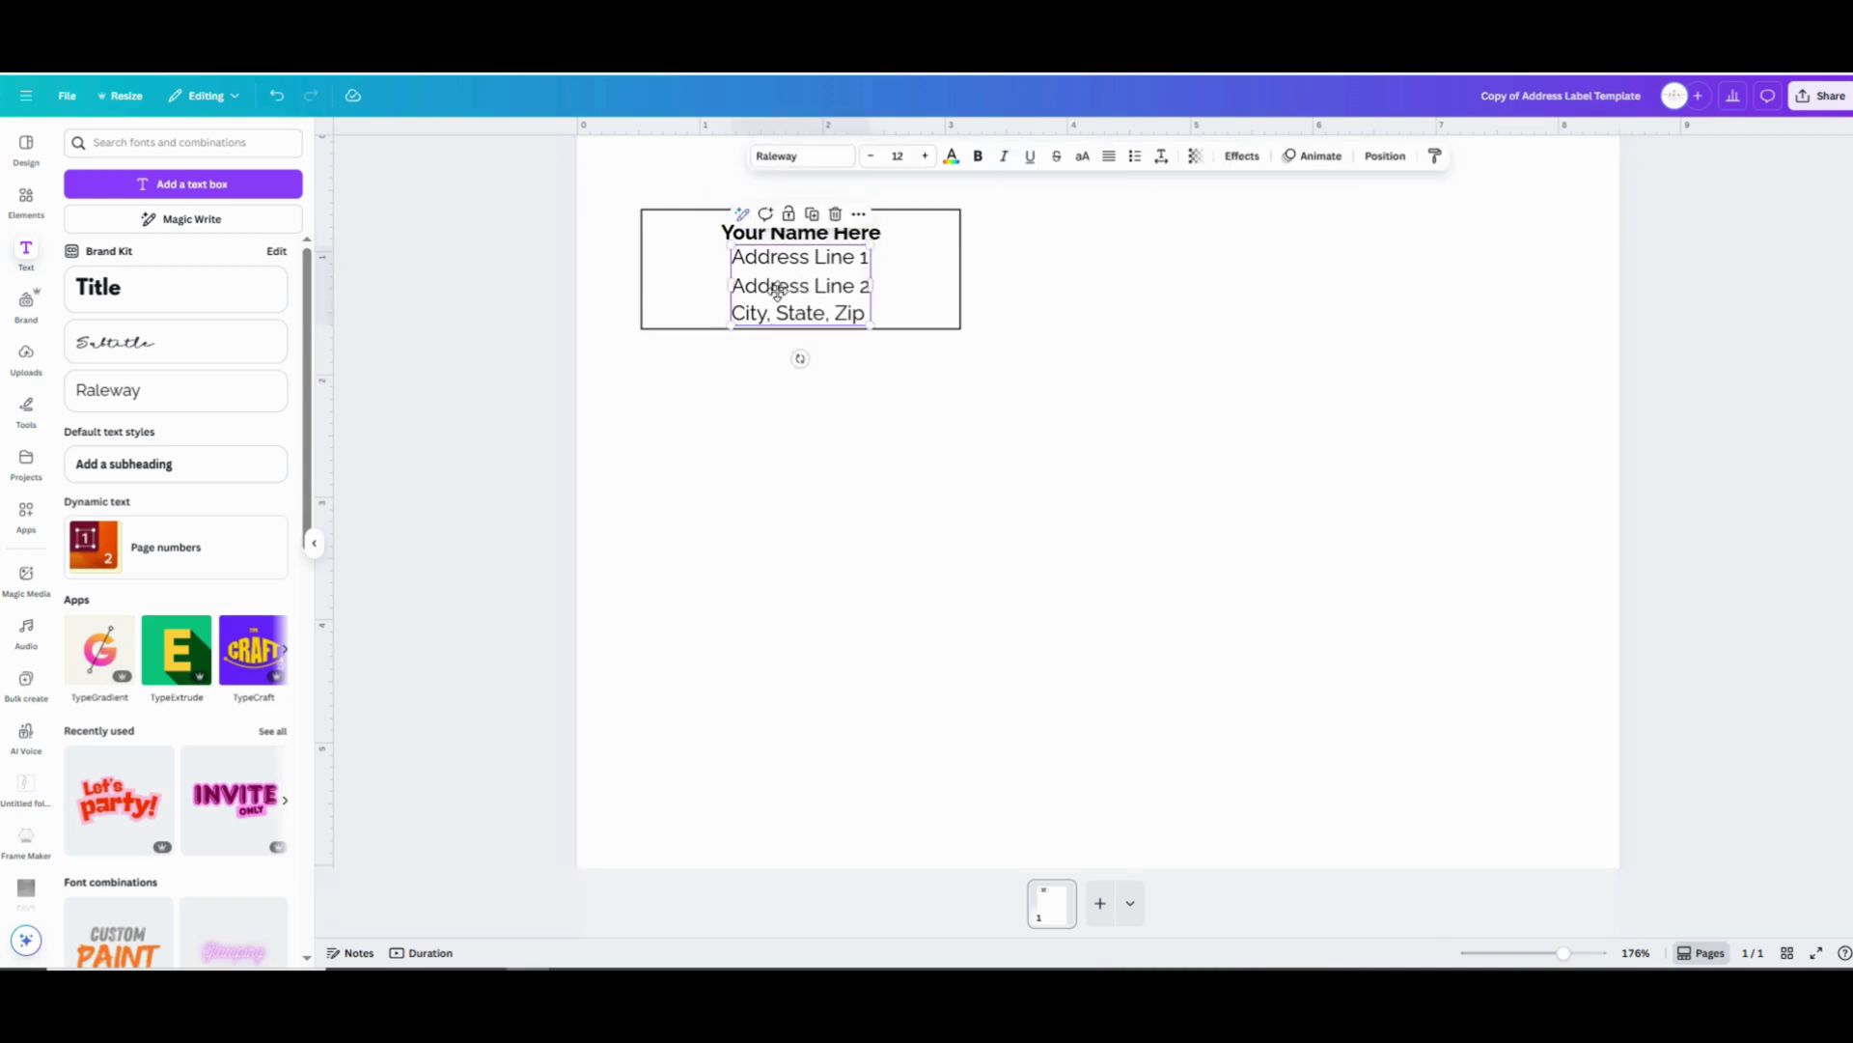
# Move the name and address text boxes together to the left side of the label rectangle
pyautogui.moveTo(778, 290); pyautogui.dragTo(719, 267)
pyautogui.keyDown('shift'); pyautogui.click(758, 242); pyautogui.keyUp('shift')
pyautogui.click(811, 545)
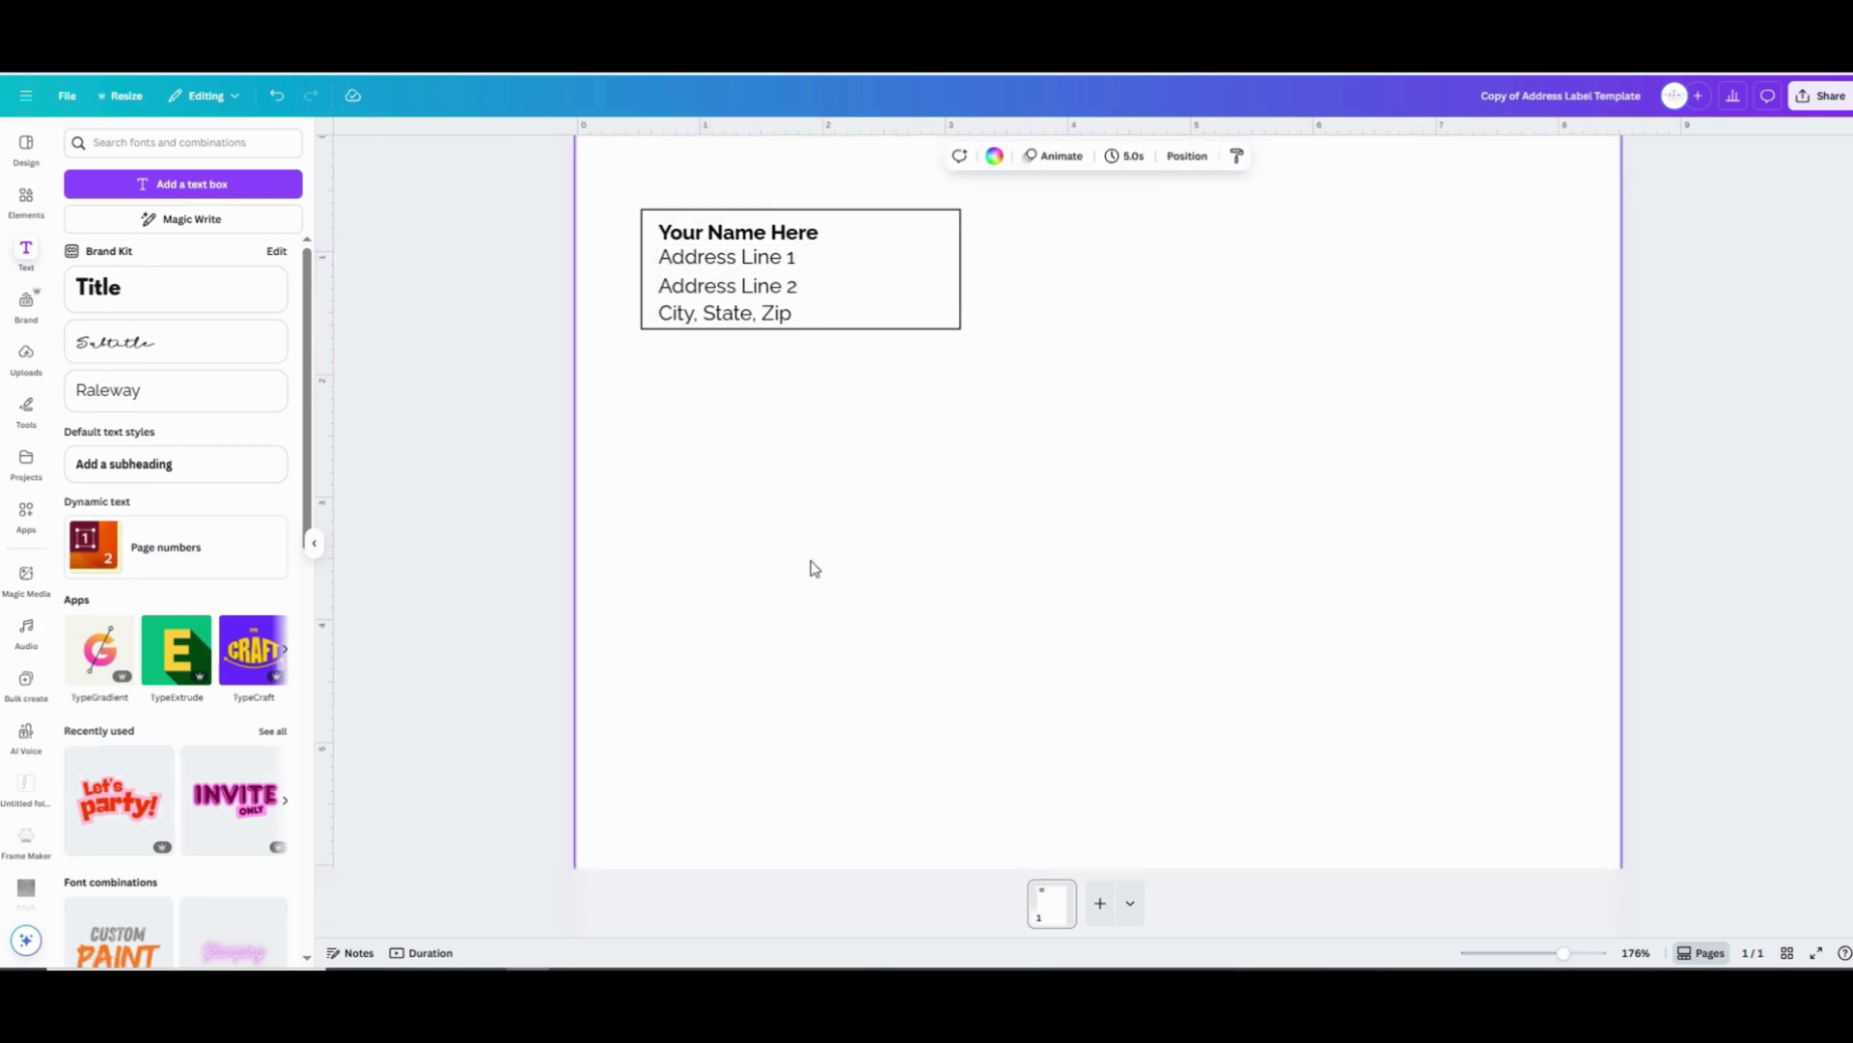
# Try coral and light pink fills on the label rectangle and return its fill to white
pyautogui.click(864, 212)
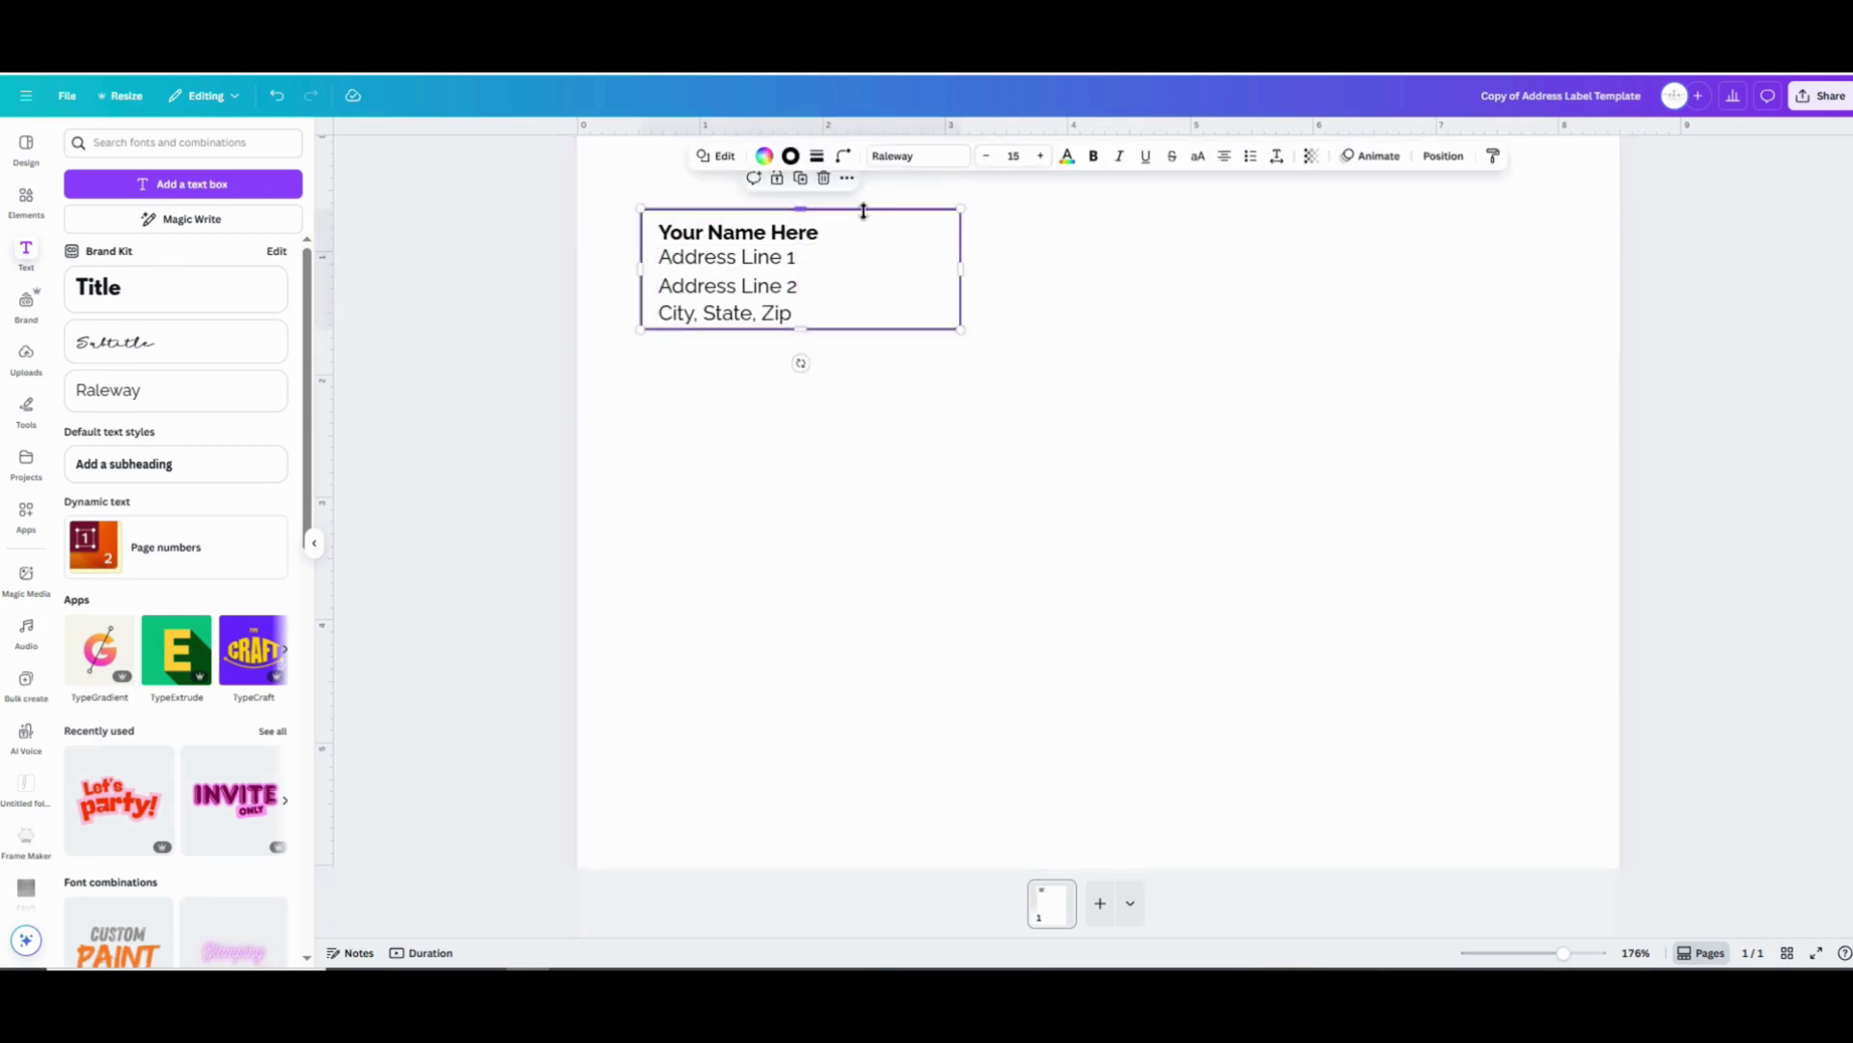
pyautogui.click(766, 159)
pyautogui.click(87, 382)
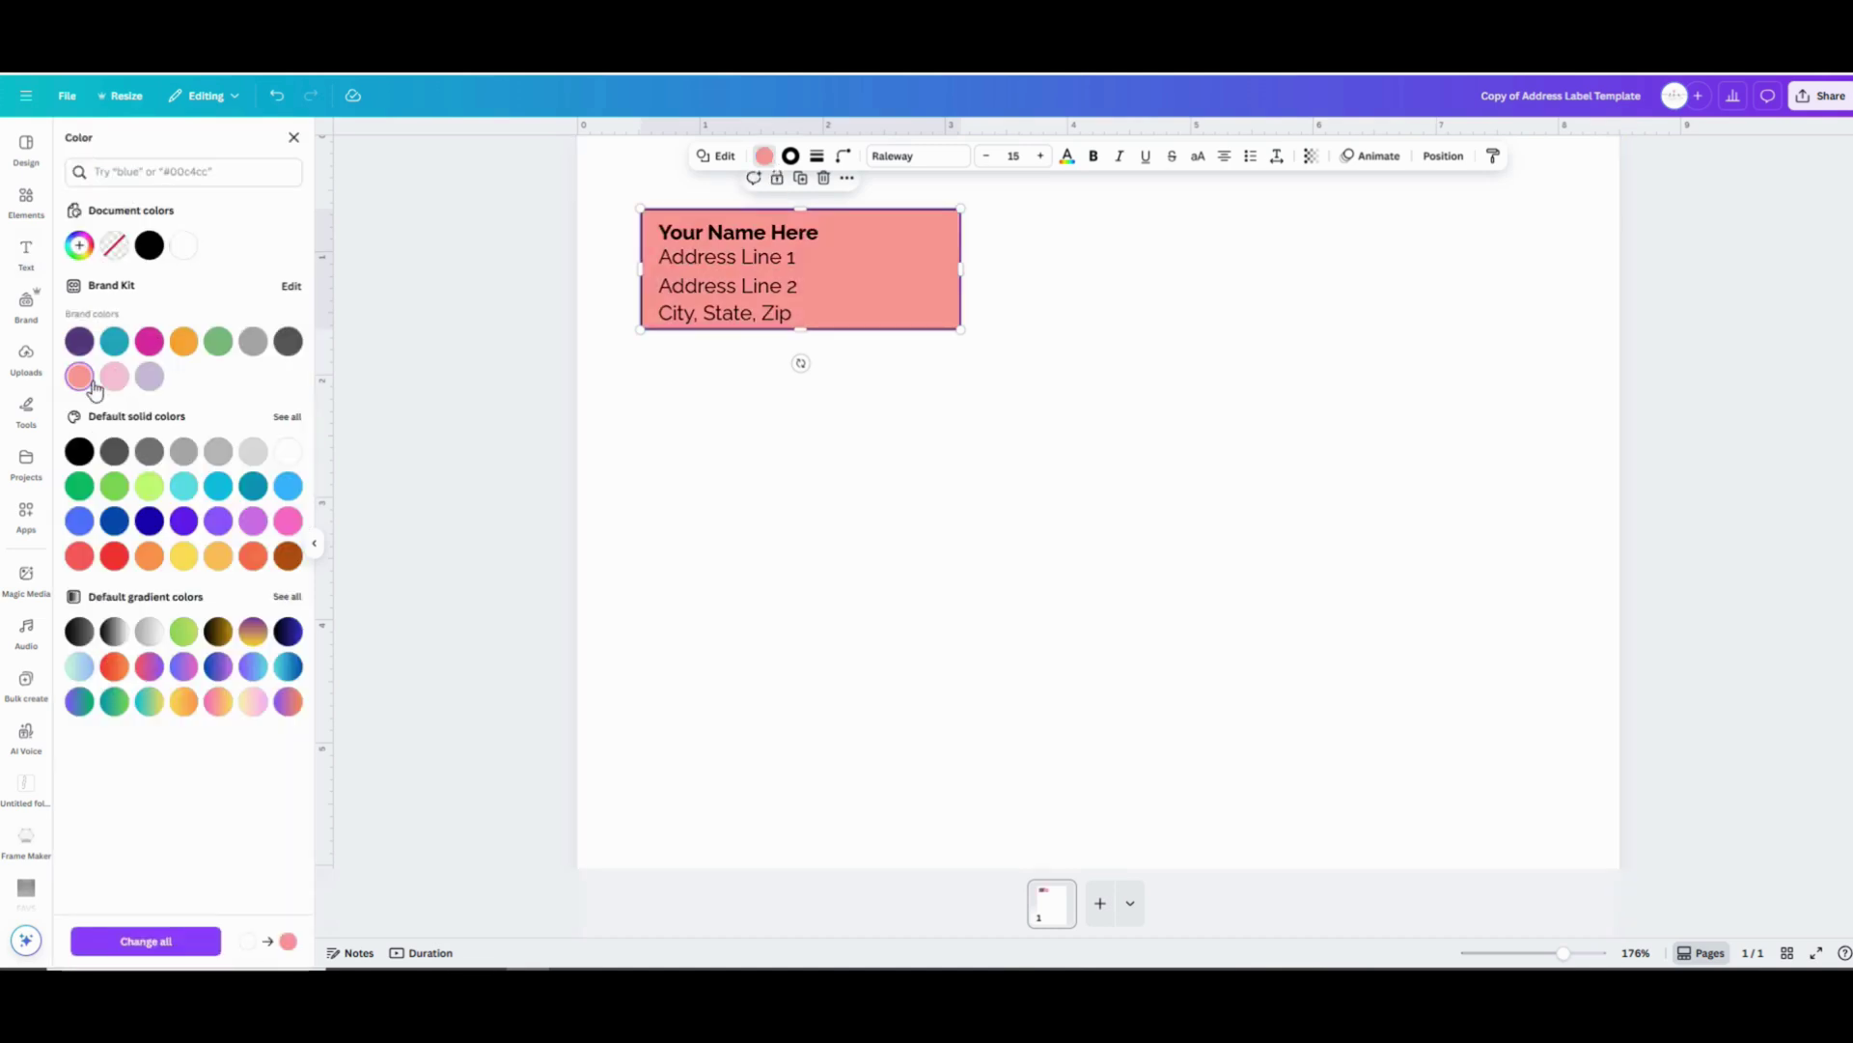
pyautogui.click(114, 376)
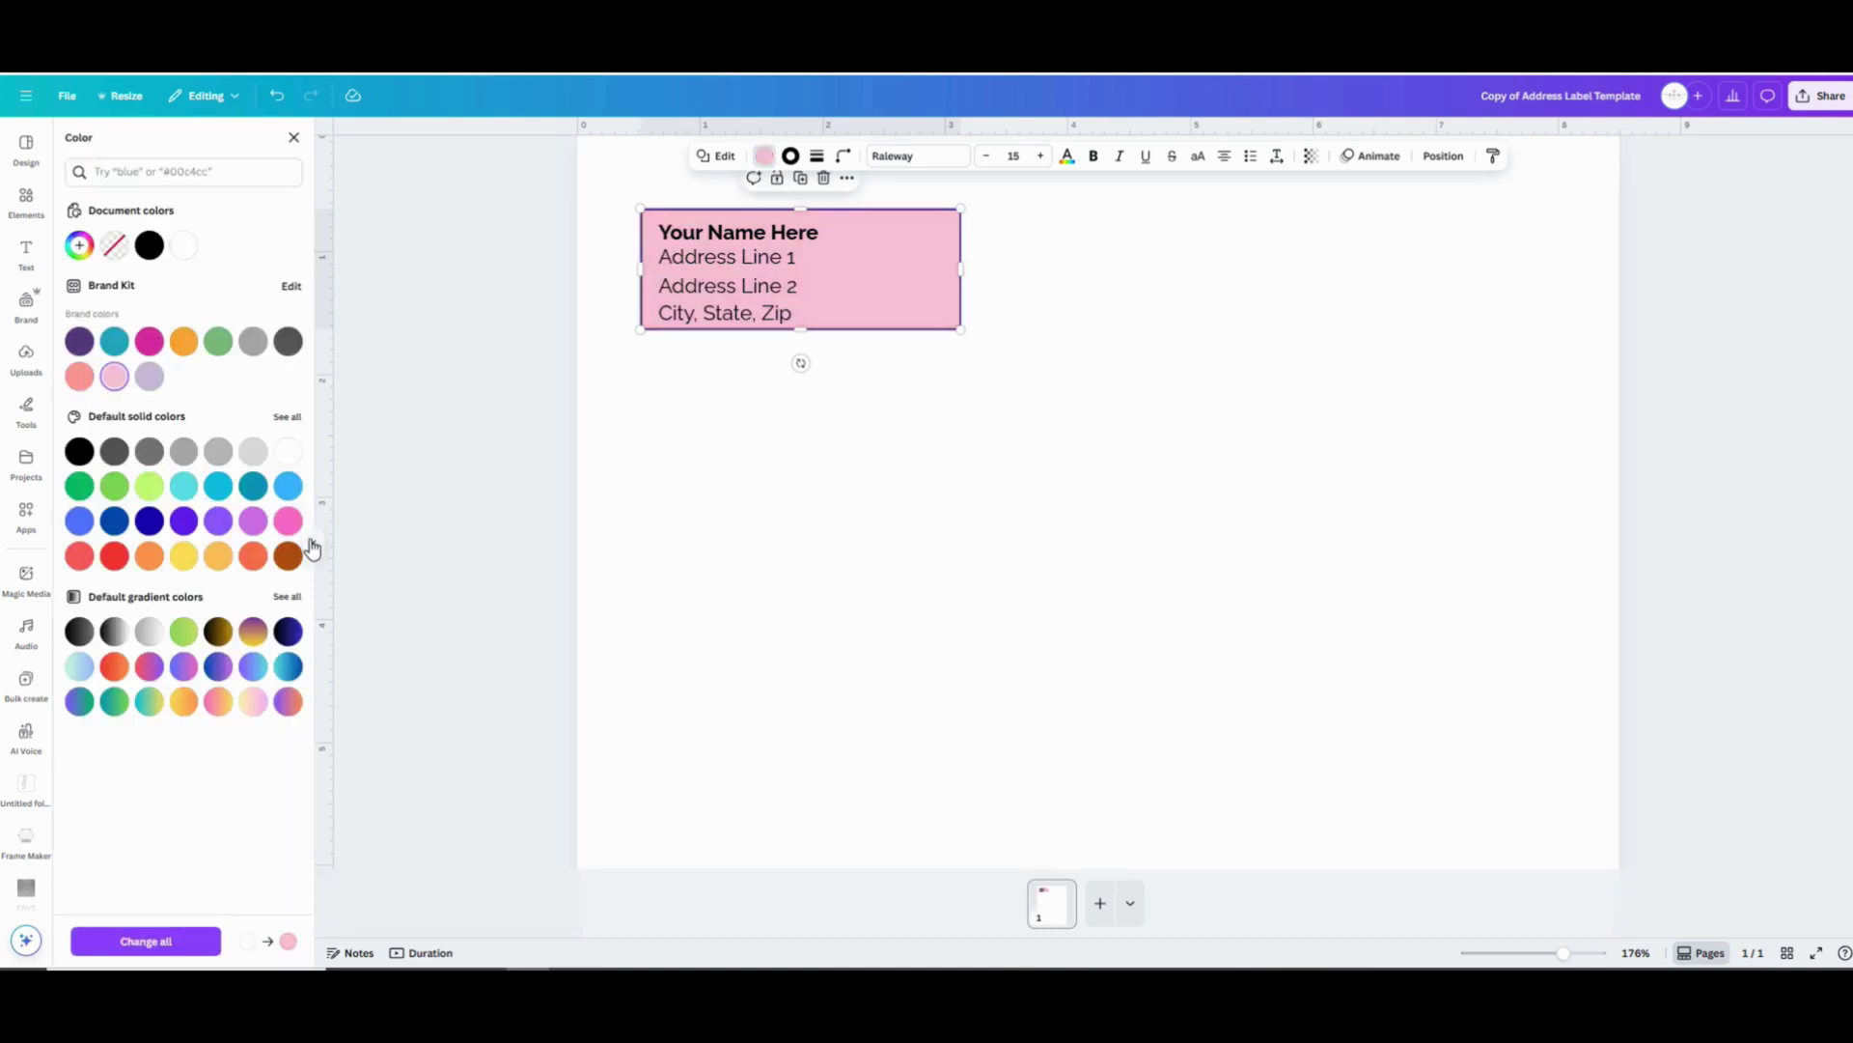
pyautogui.click(287, 451)
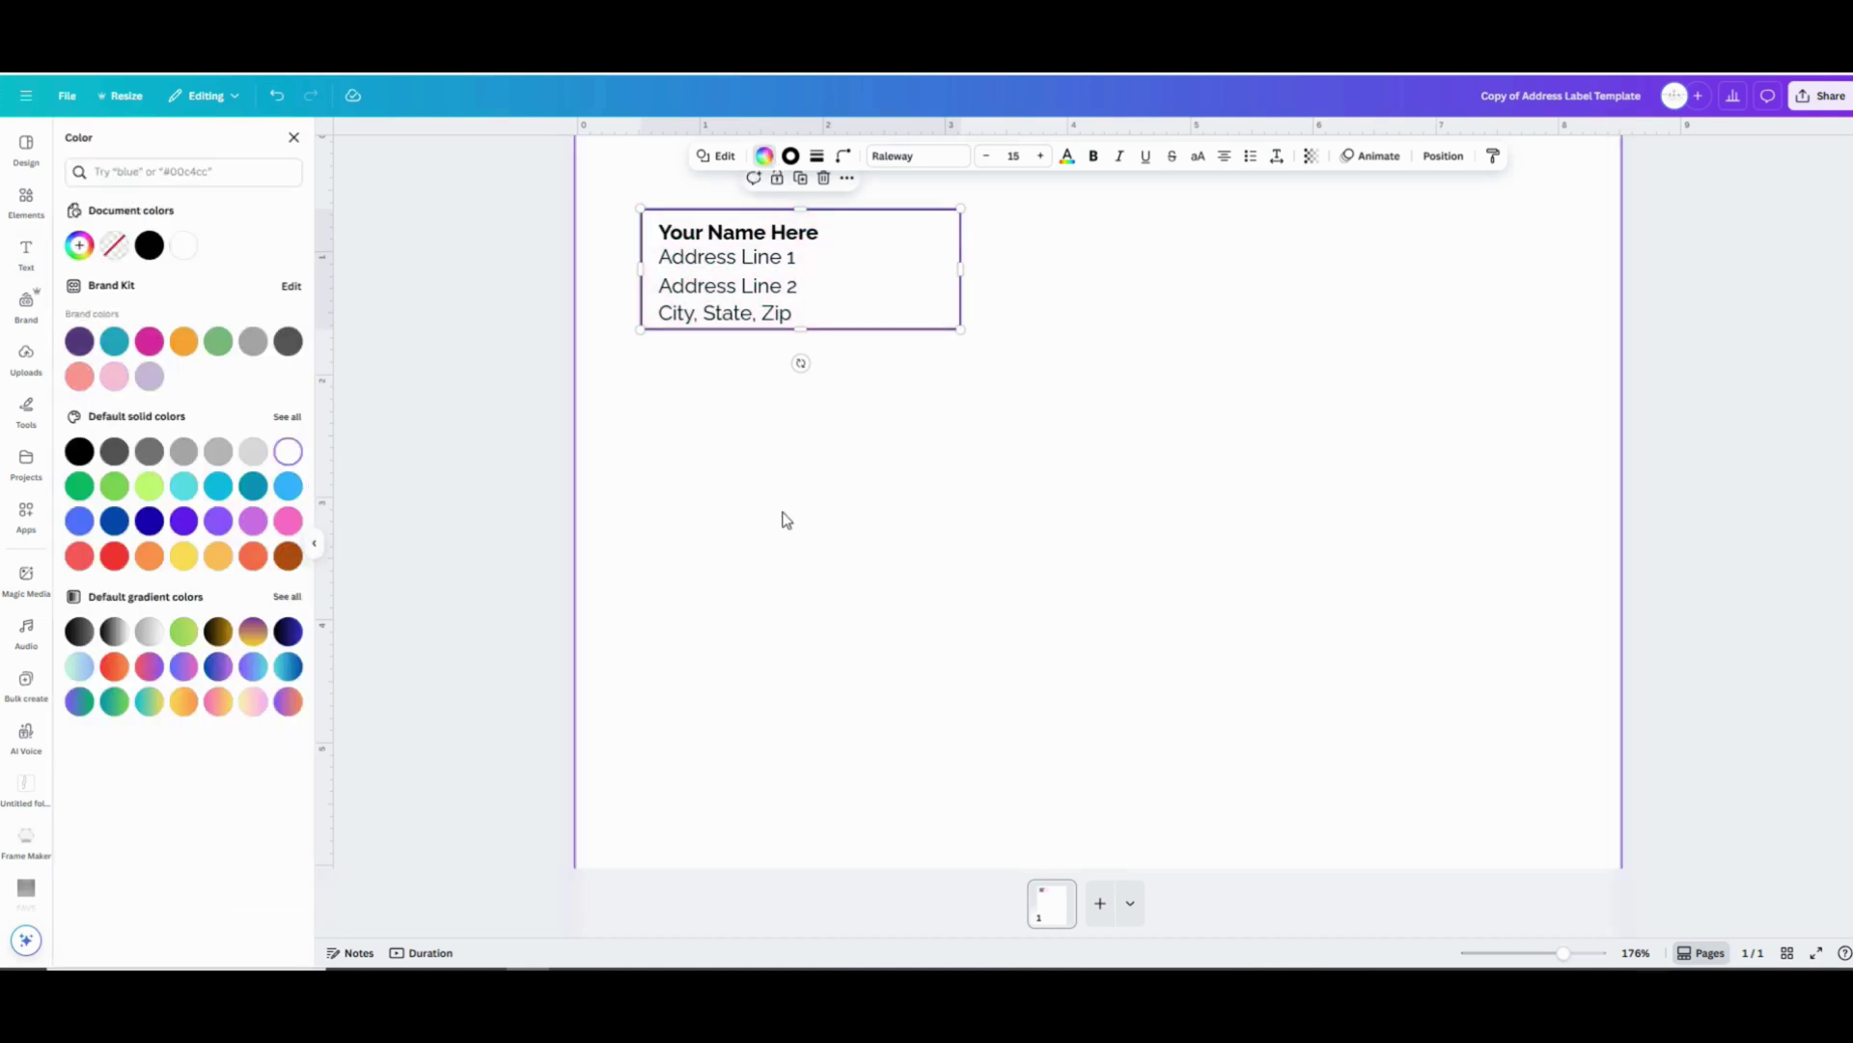
pyautogui.click(782, 521)
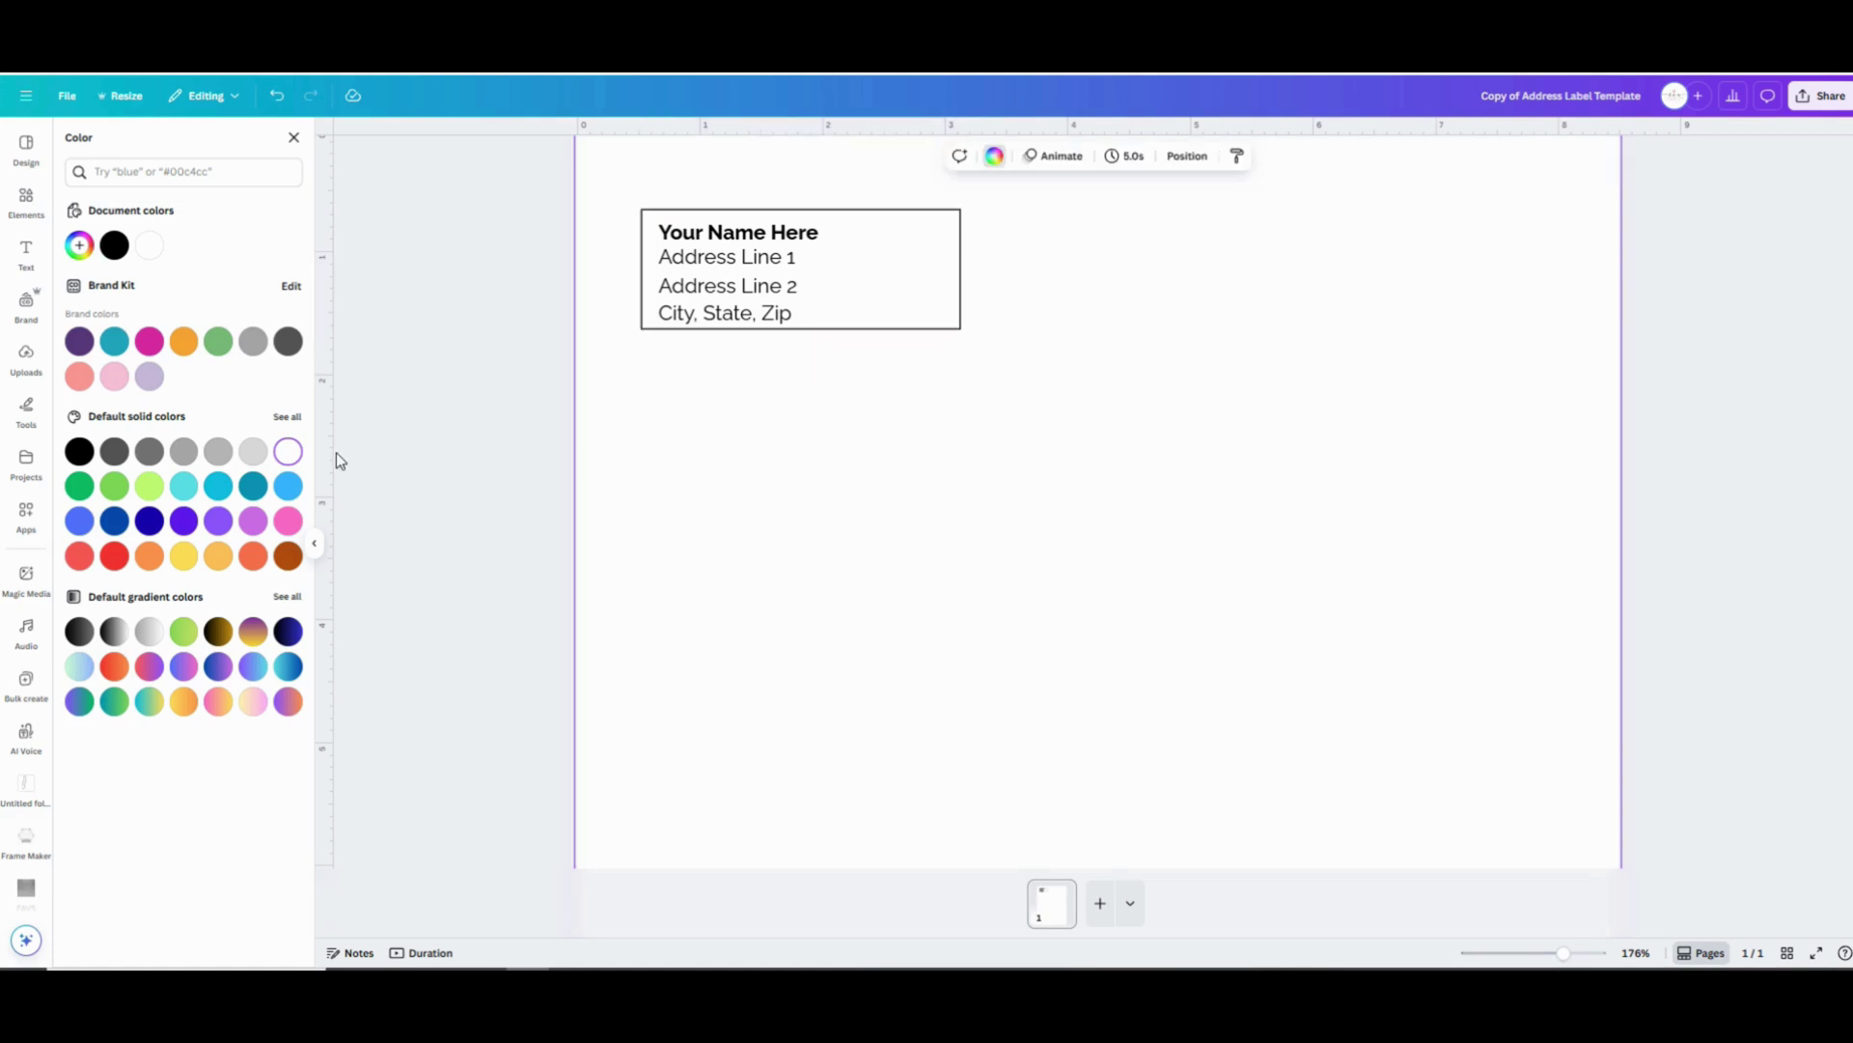
# Add a small square image frame inside the label, right of the address text, and fill it with the uploaded geometric image with green accents
pyautogui.click(26, 203)
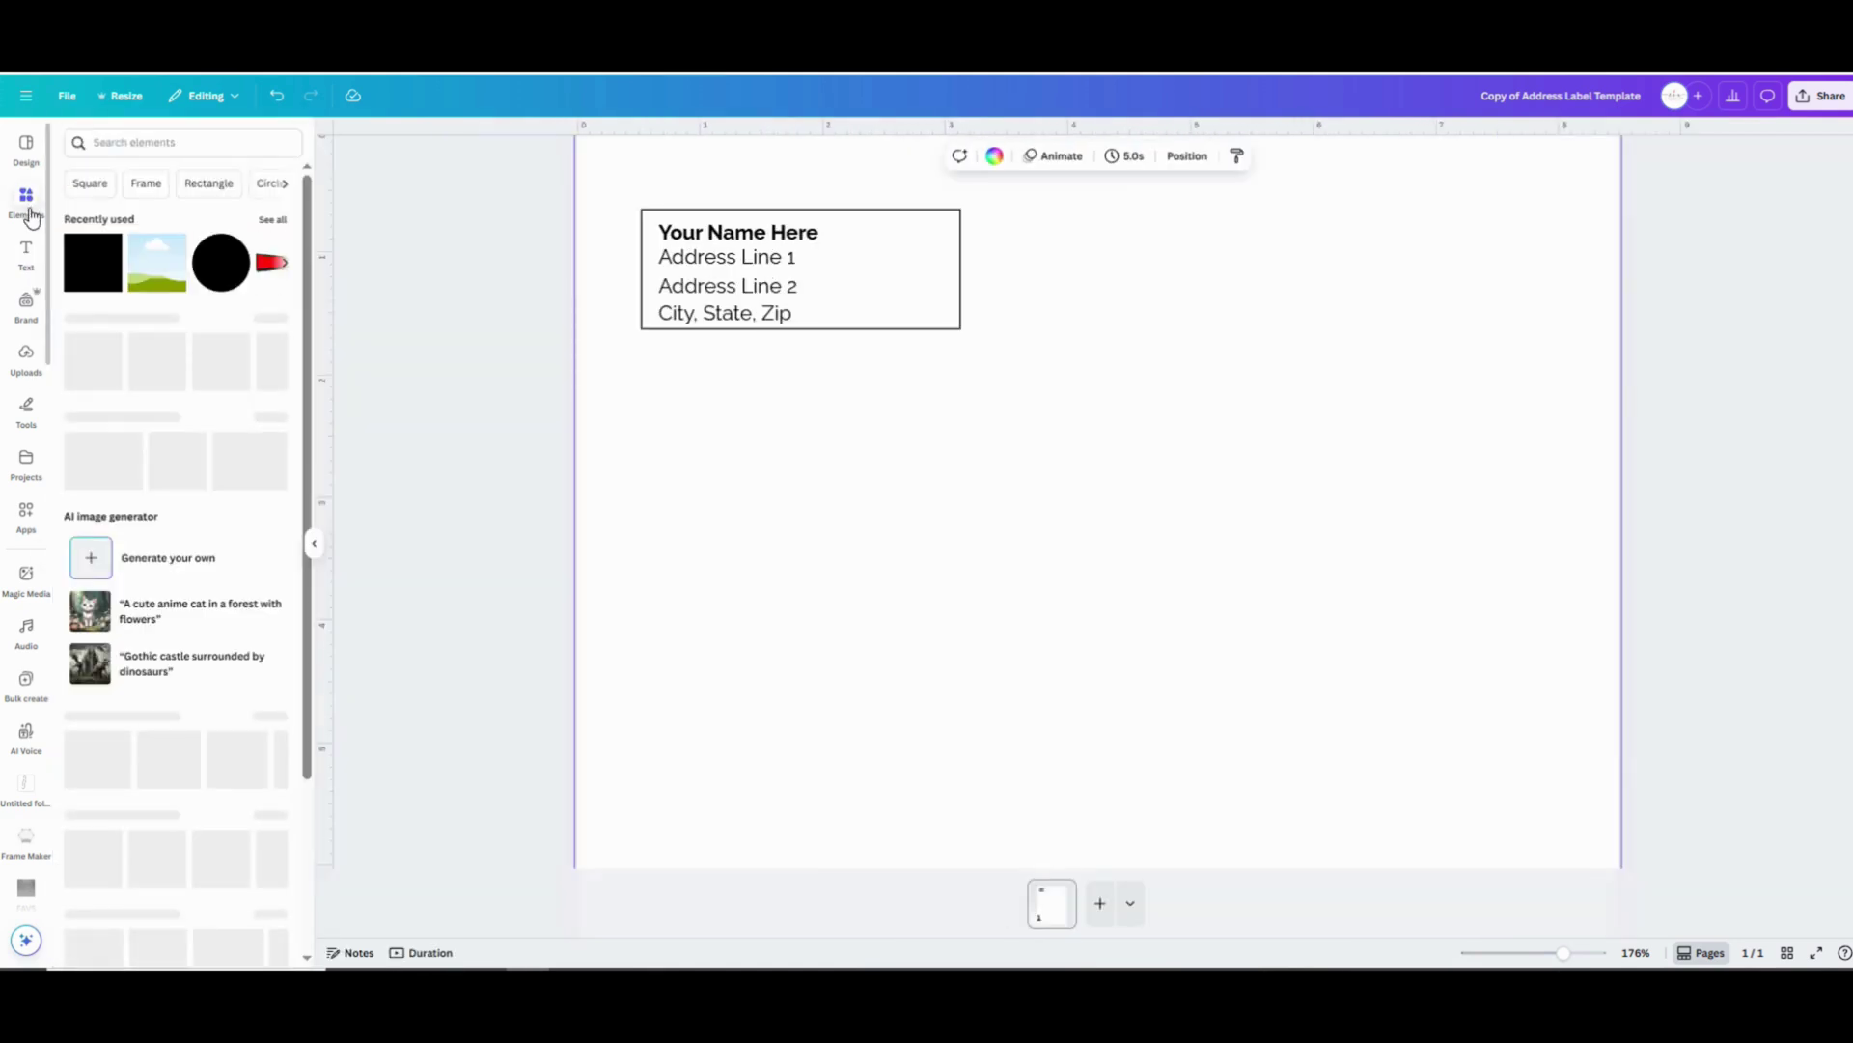
pyautogui.click(155, 281)
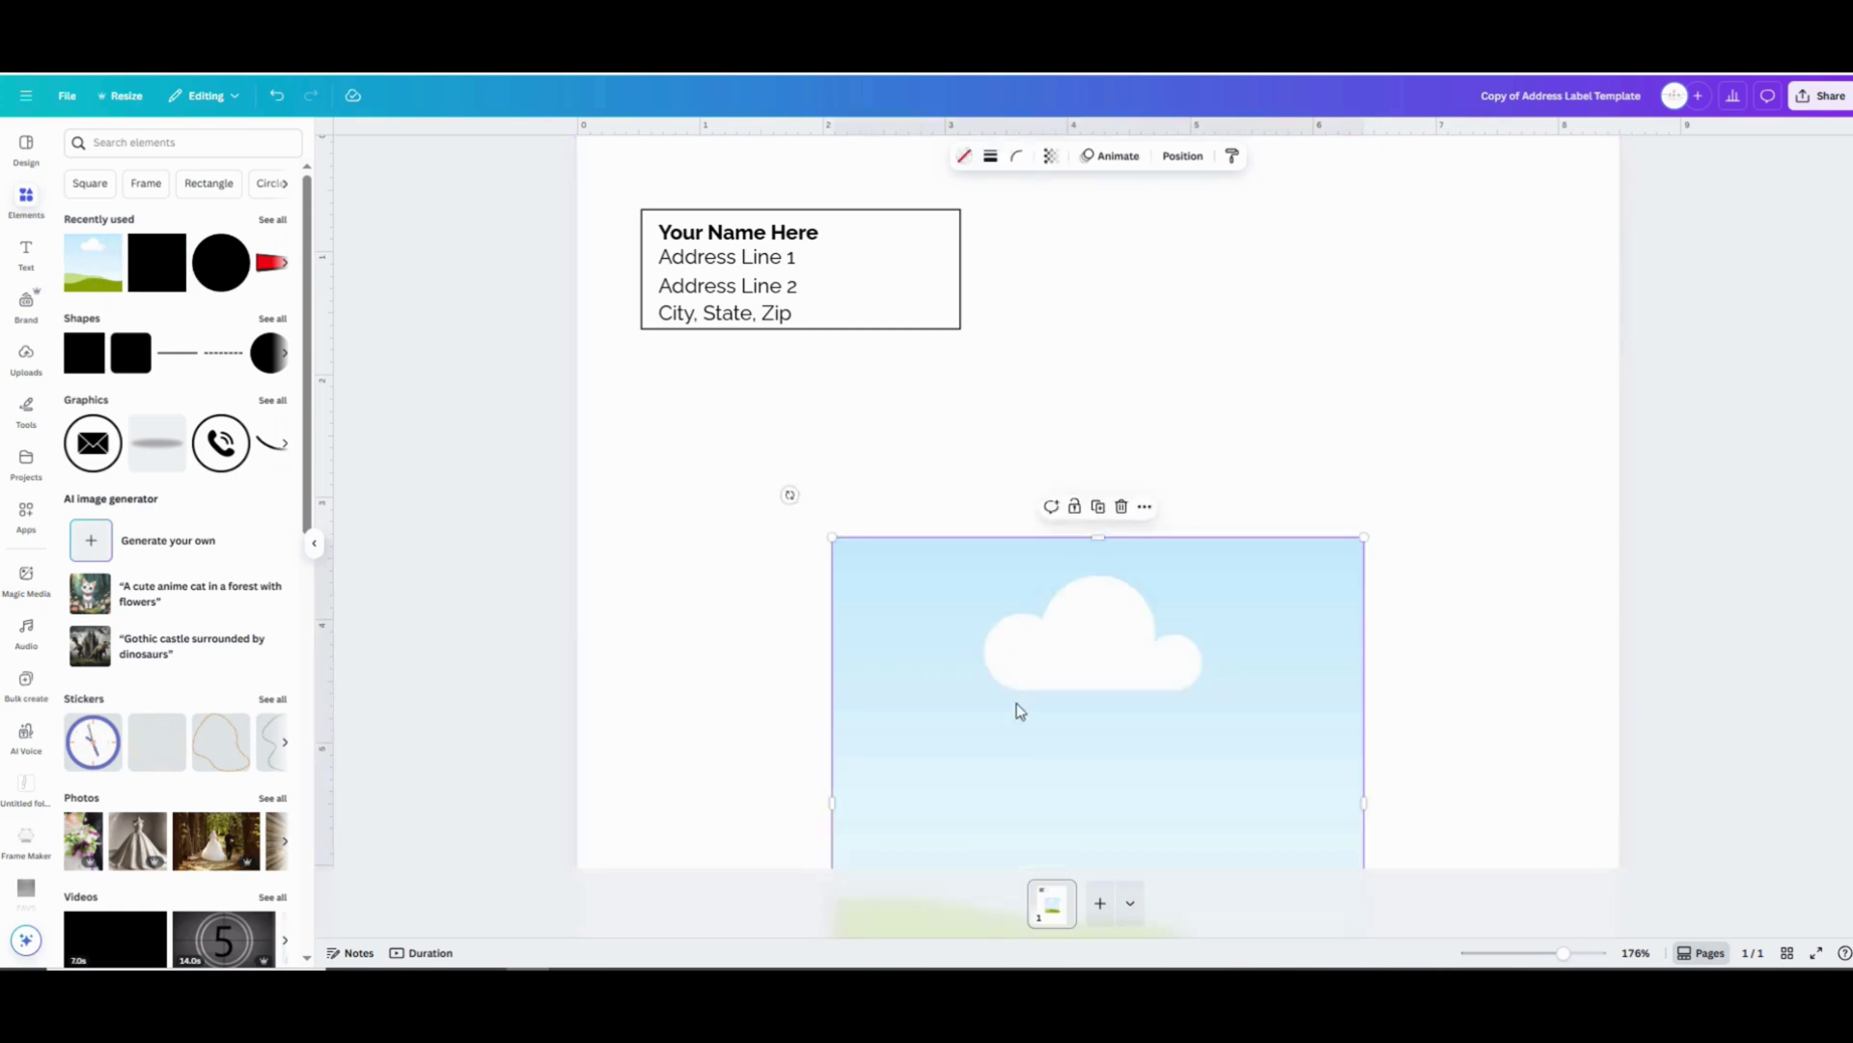
pyautogui.moveTo(1020, 640); pyautogui.dragTo(1033, 349)
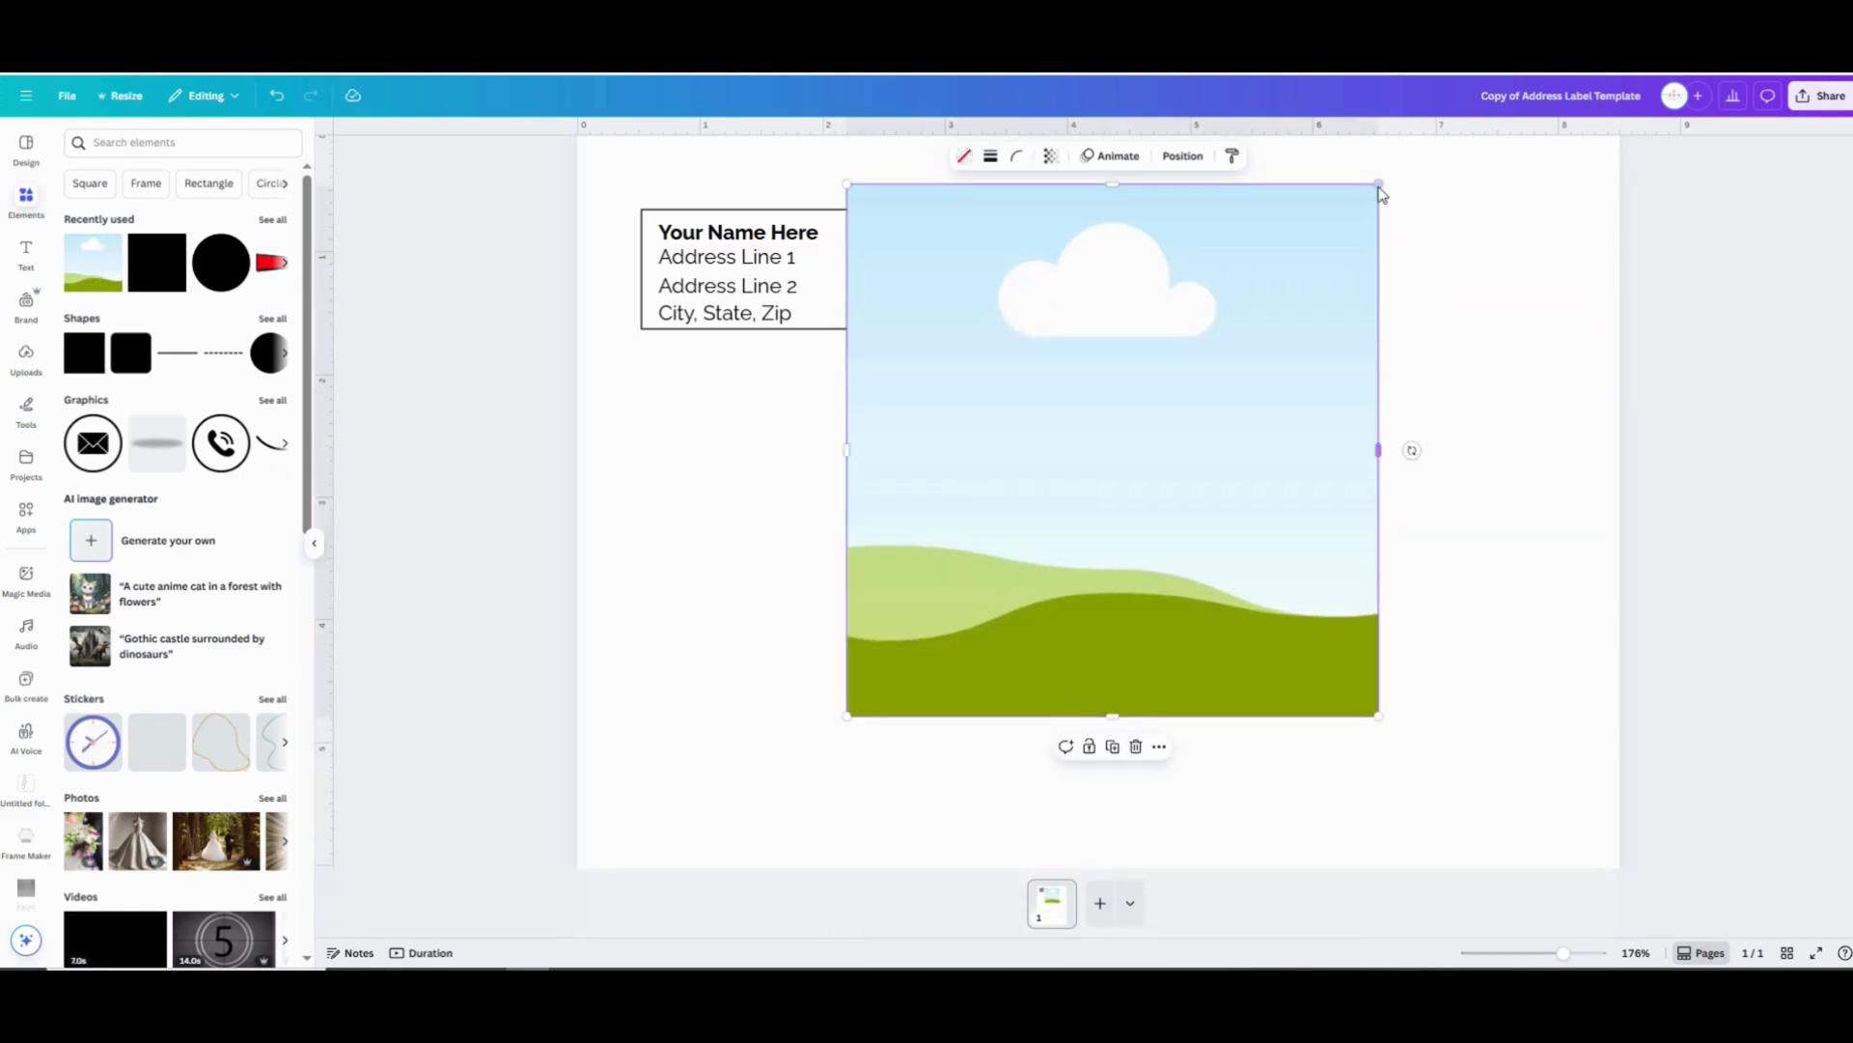
pyautogui.moveTo(1270, 305); pyautogui.dragTo(899, 261)
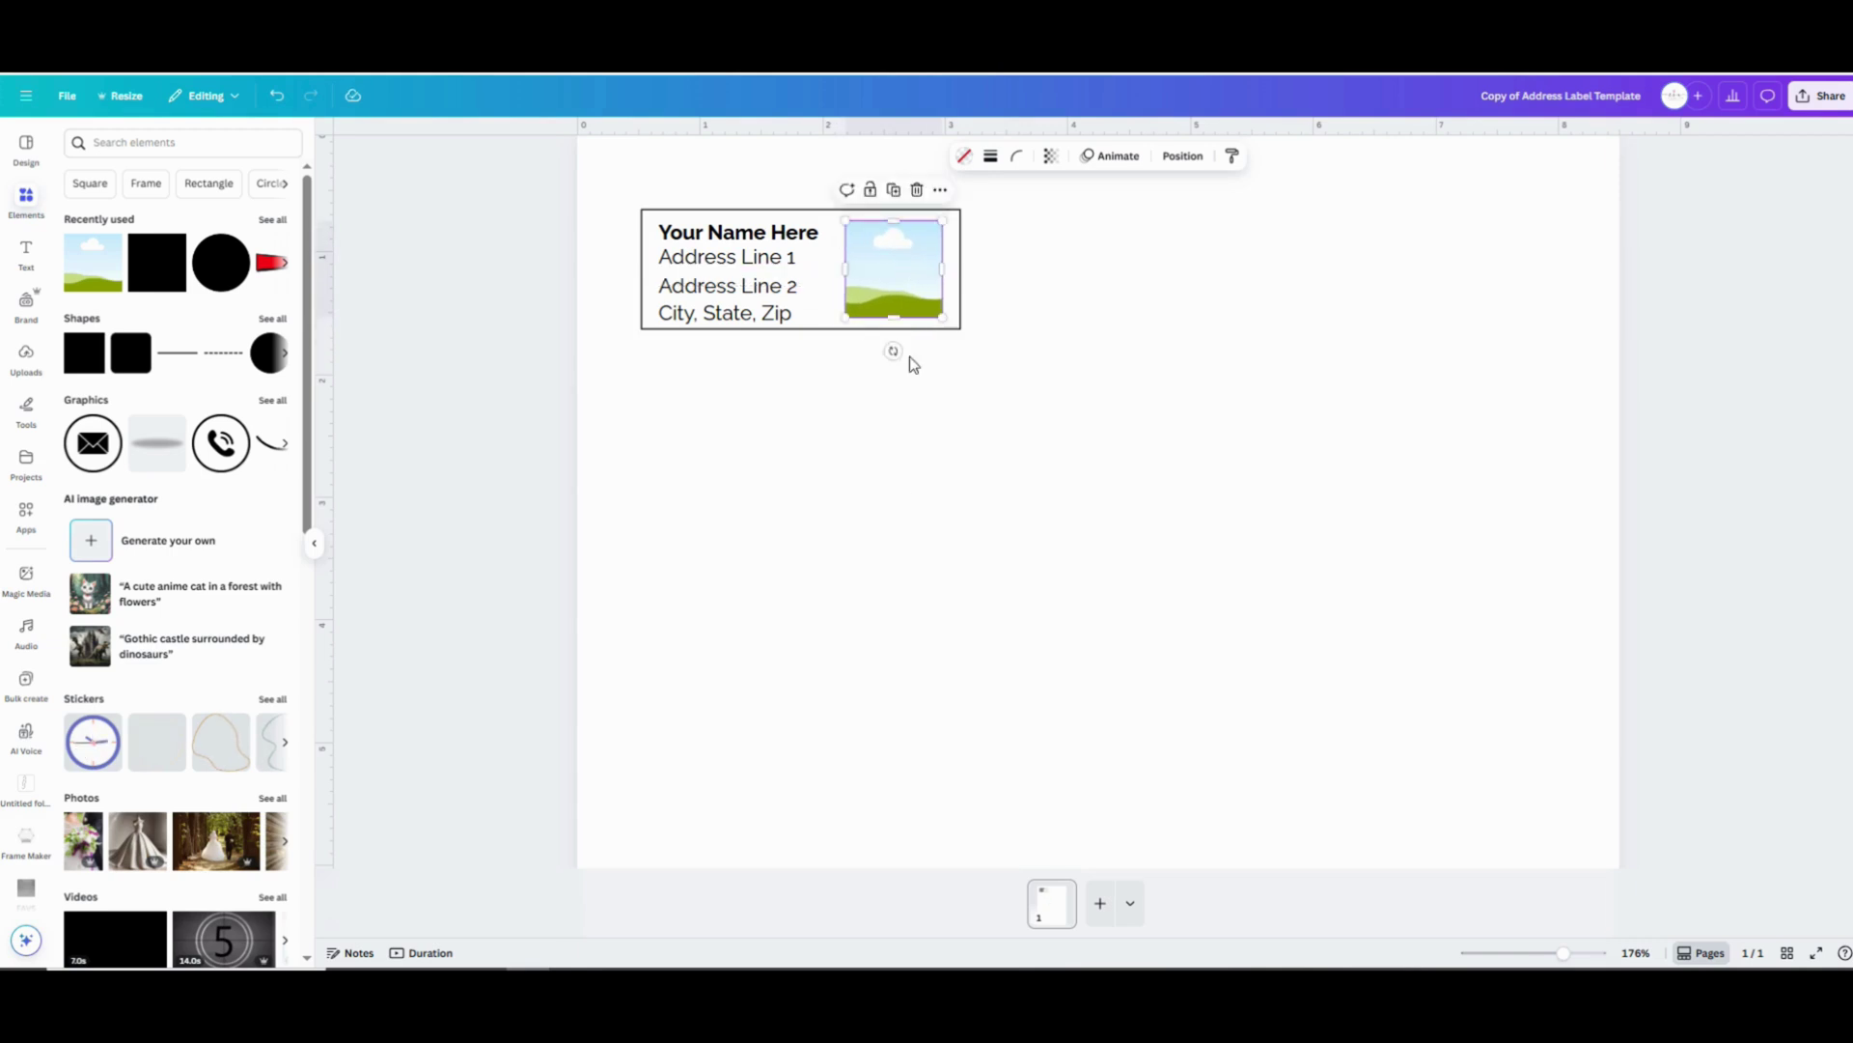
pyautogui.click(918, 500)
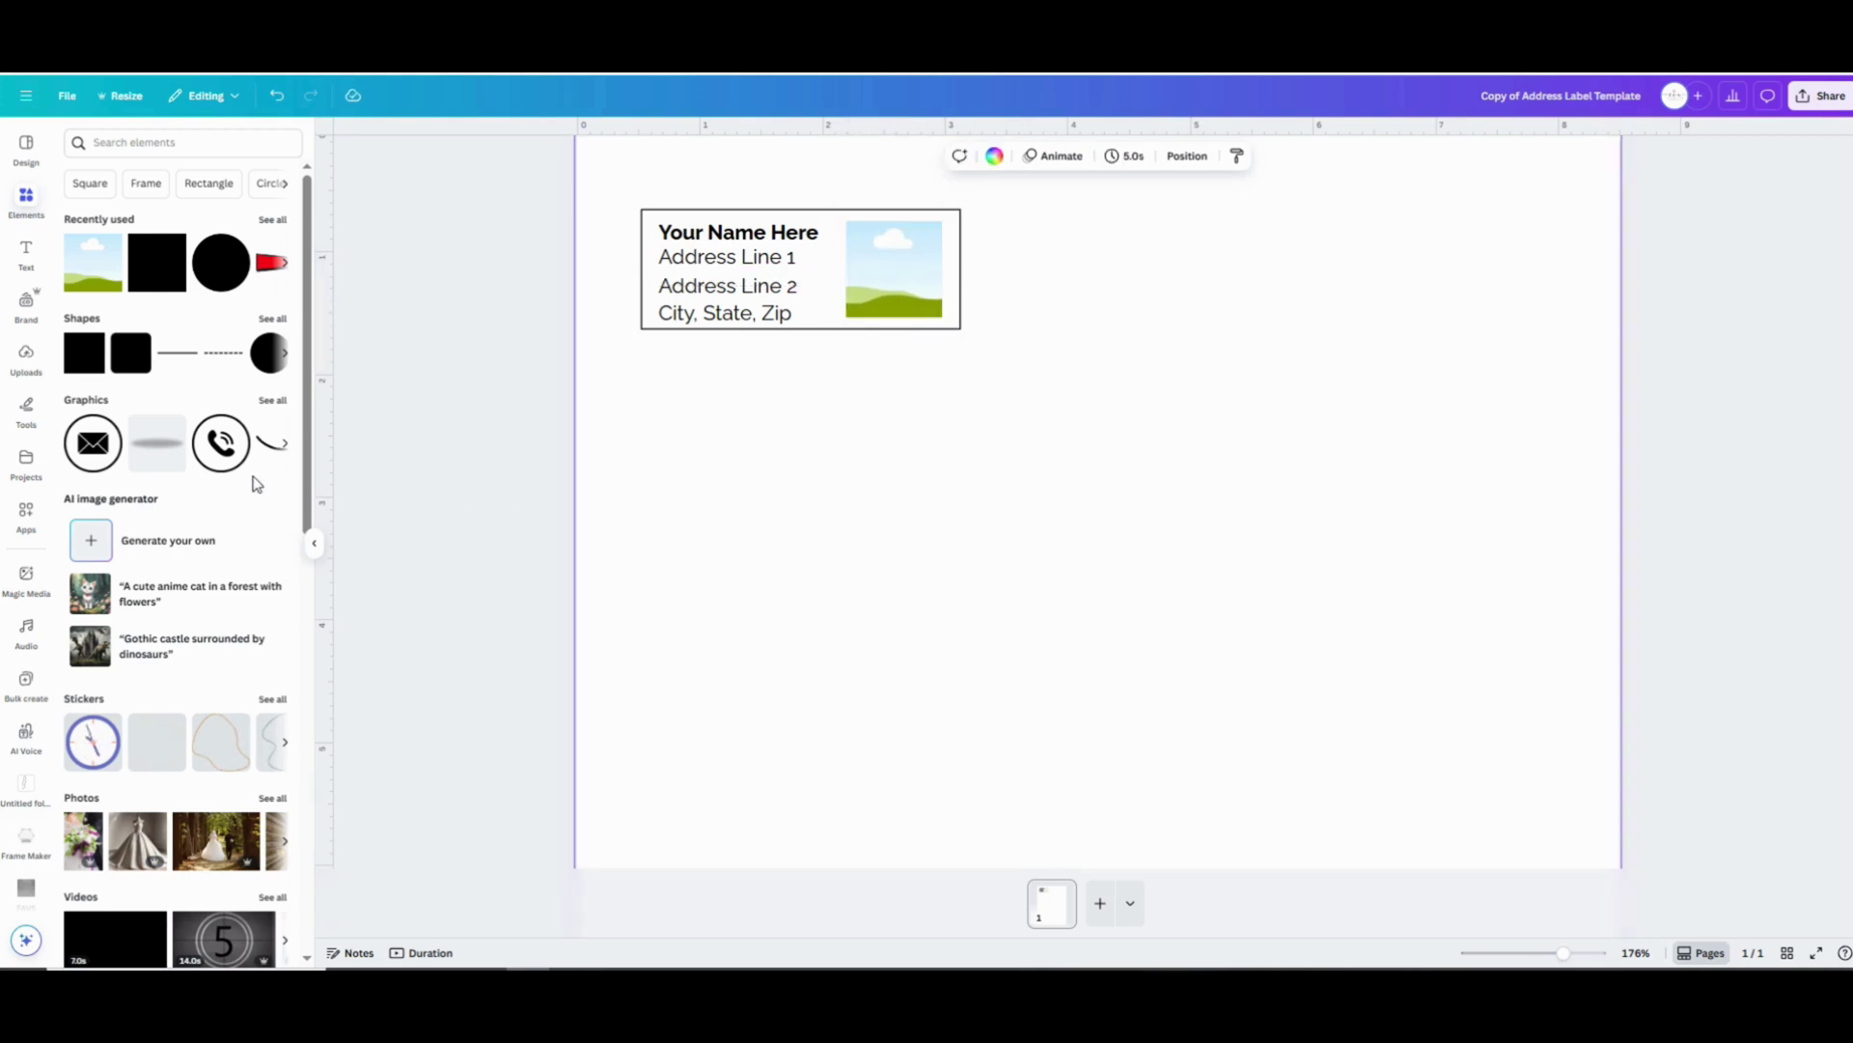
pyautogui.click(26, 384)
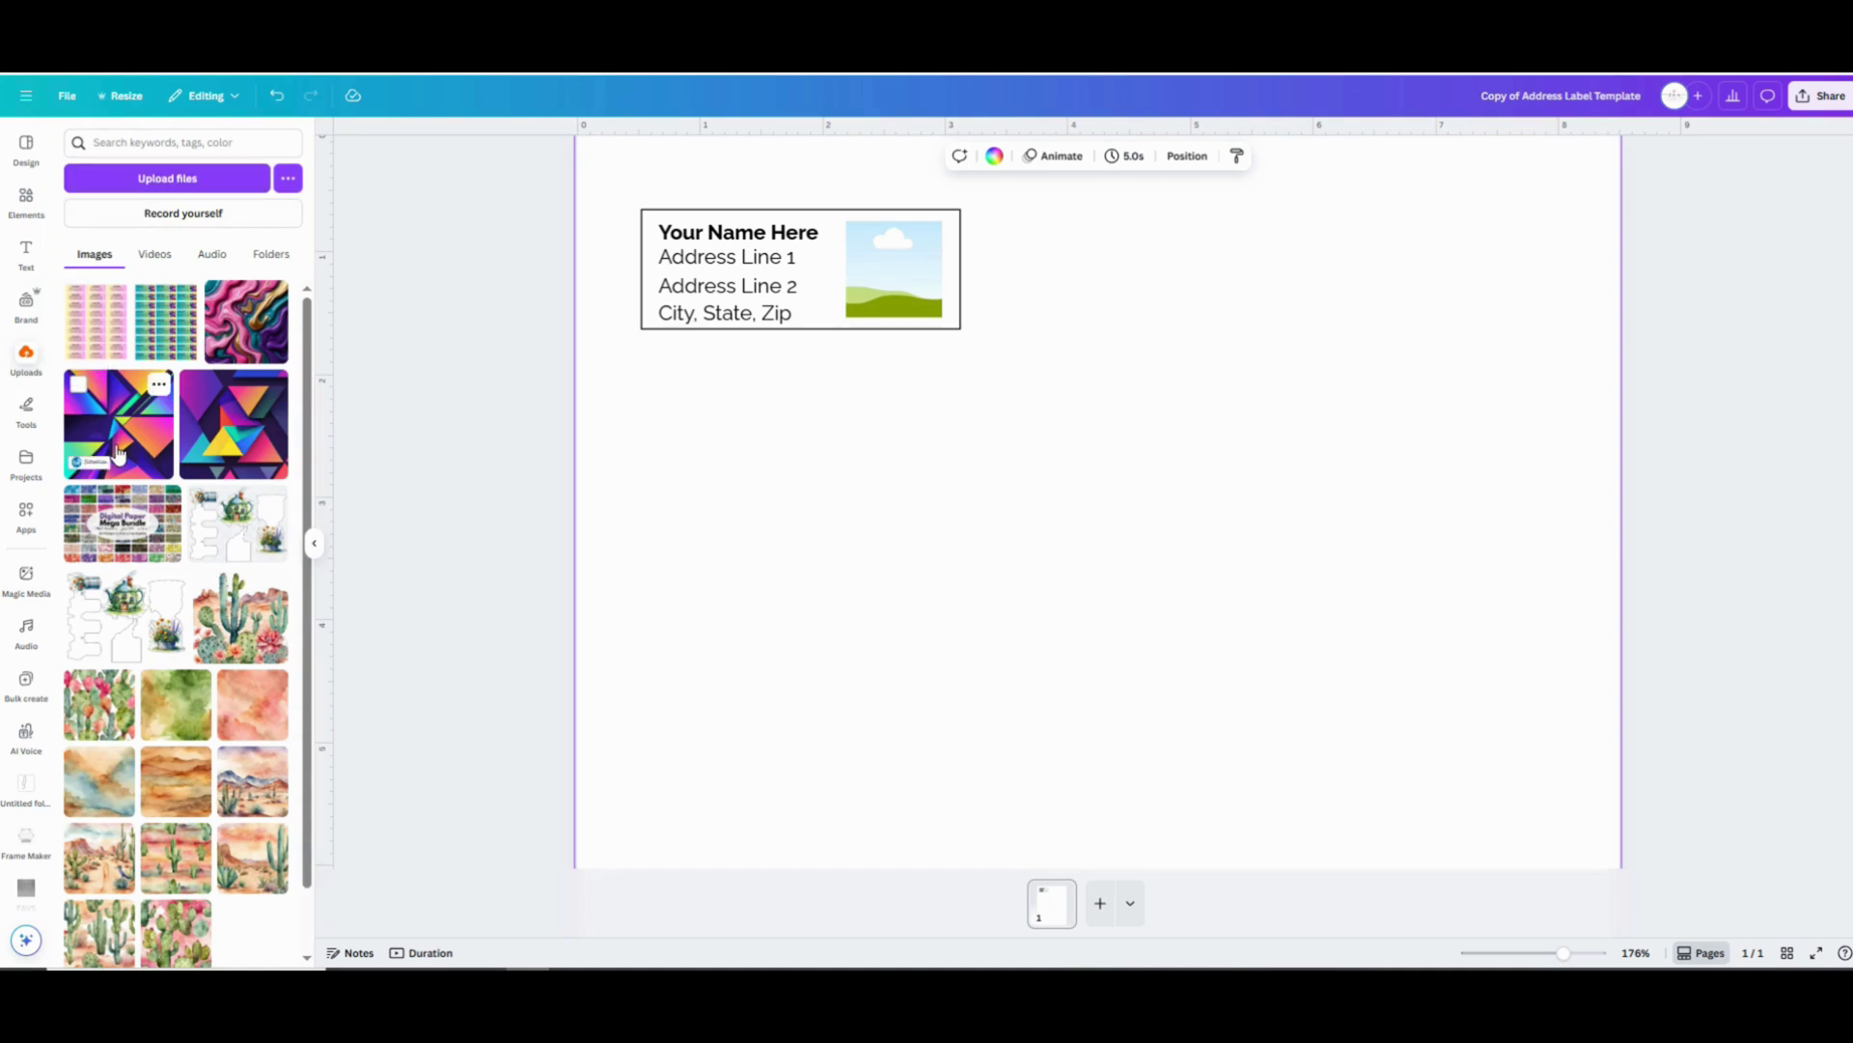
pyautogui.moveTo(135, 435); pyautogui.dragTo(915, 273)
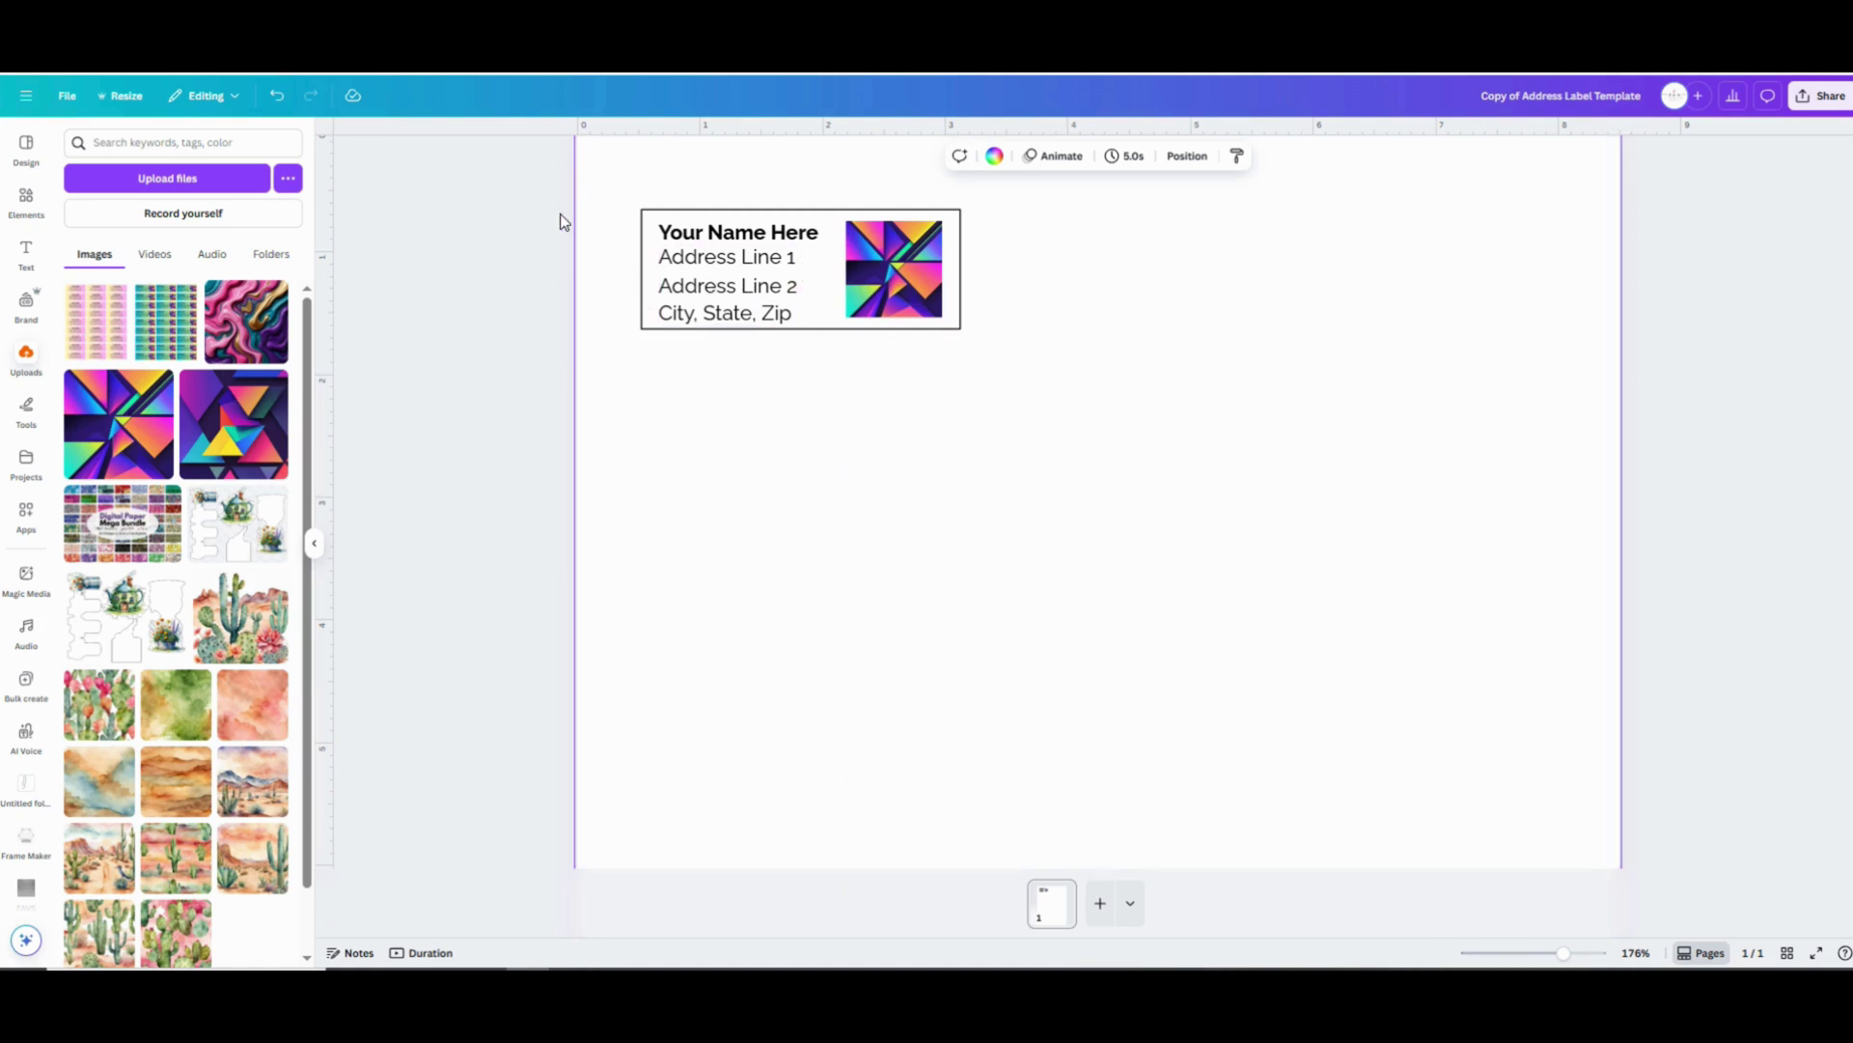
# Duplicate the complete label twice to form an evenly spaced row of three across the page
pyautogui.moveTo(570, 208); pyautogui.dragTo(912, 376)
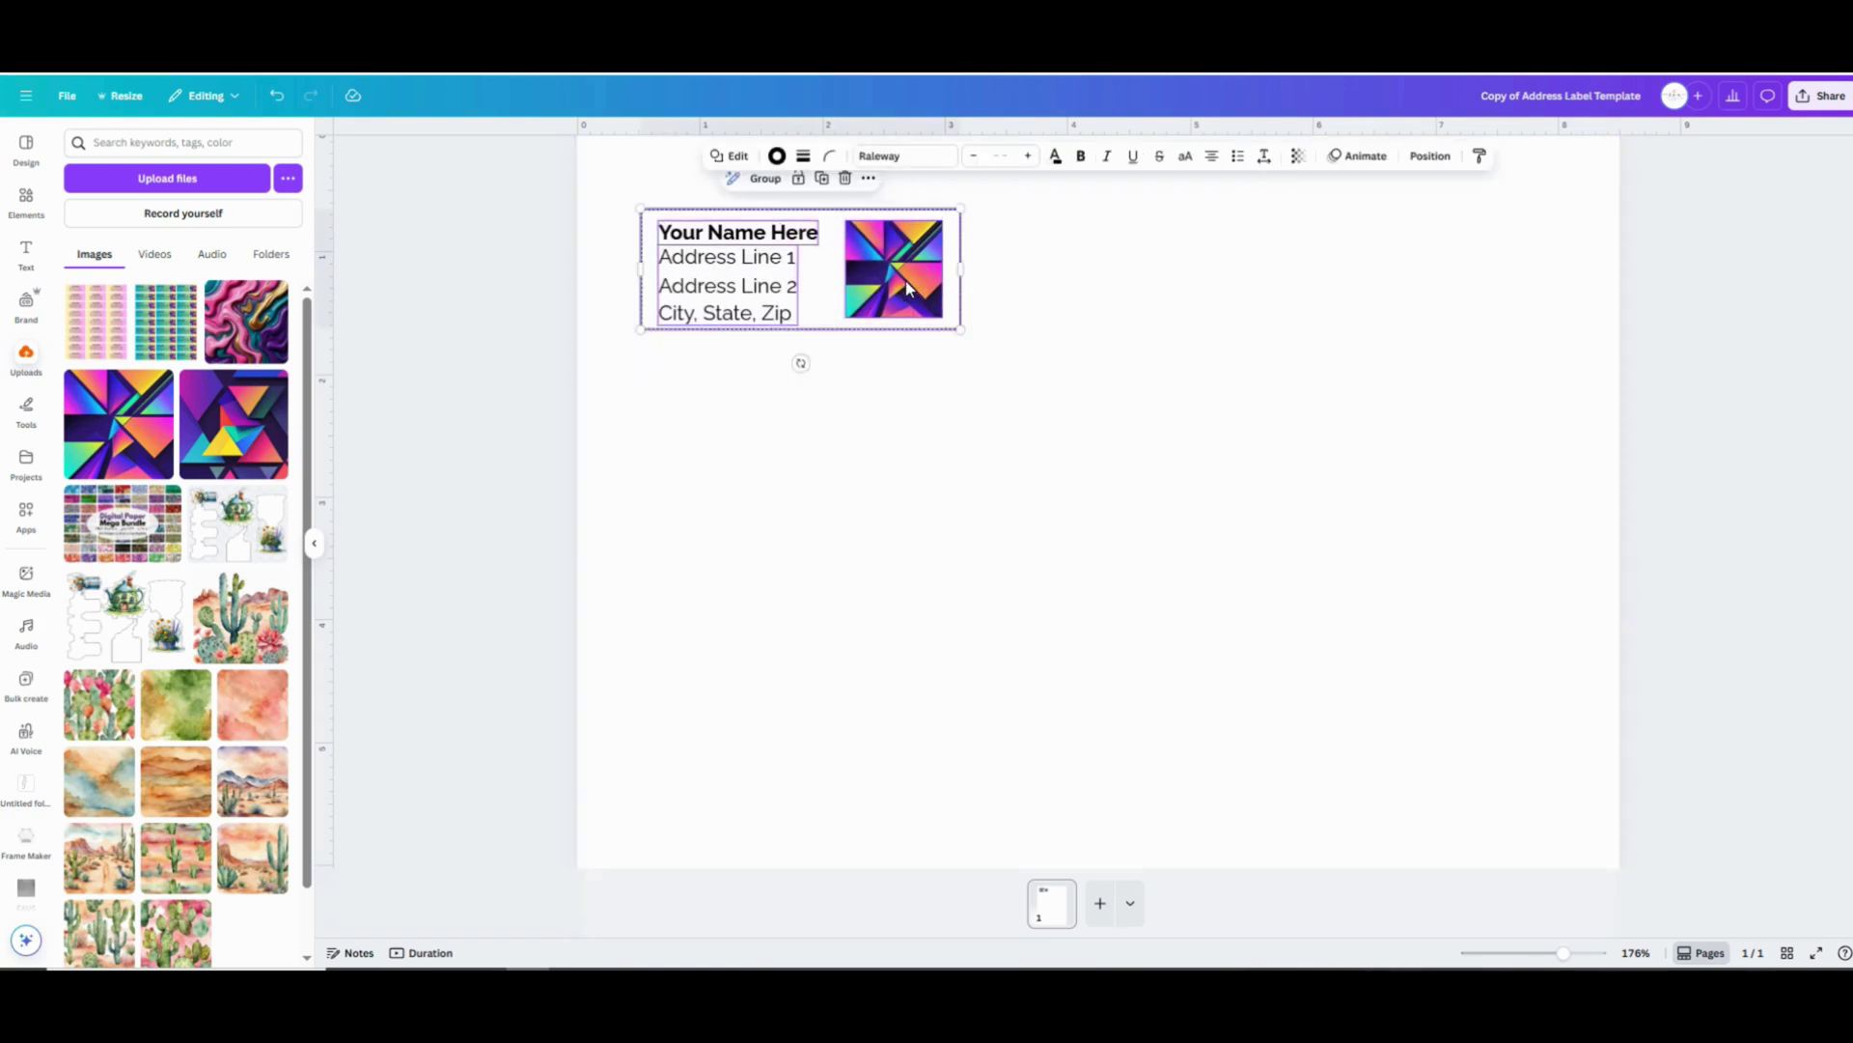
pyautogui.moveTo(907, 288); pyautogui.dragTo(1239, 290)
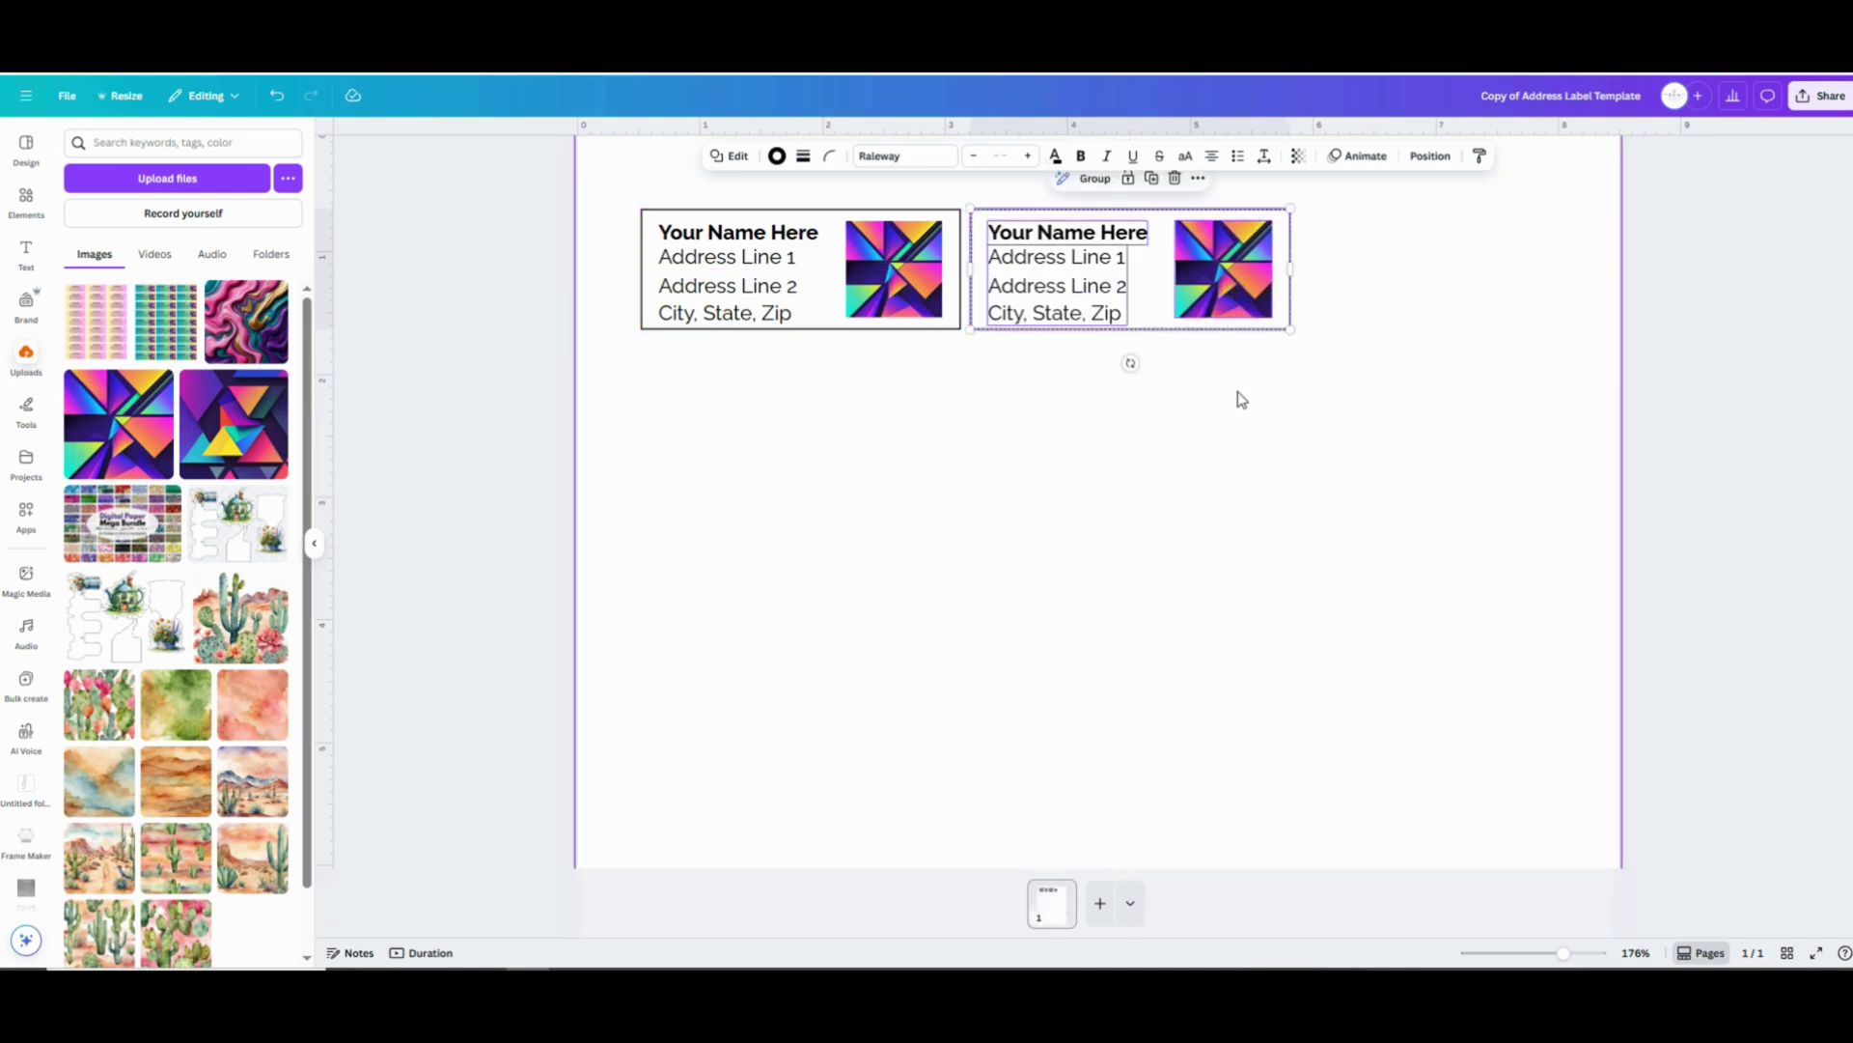
pyautogui.hotkey('ctrl', 'd')
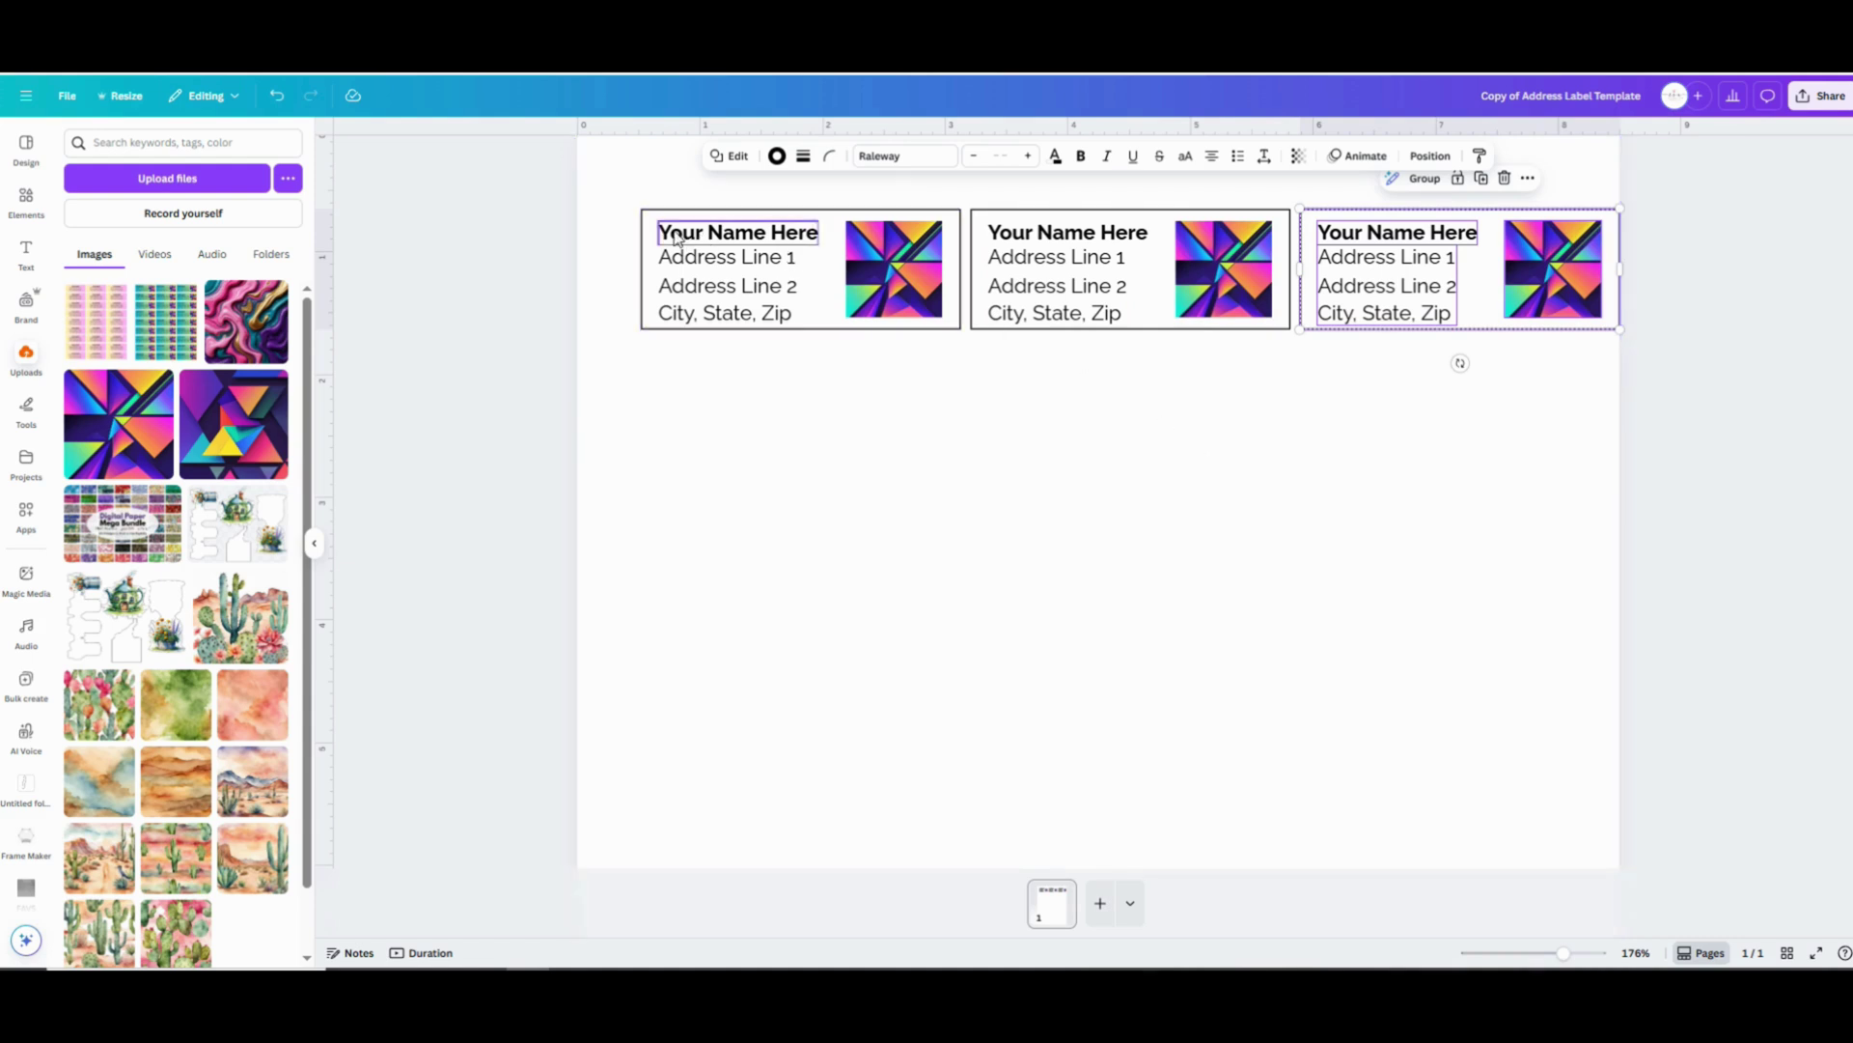
# Group the three labels into one row and center the group horizontally on the page
pyautogui.moveTo(619, 193); pyautogui.dragTo(1564, 340)
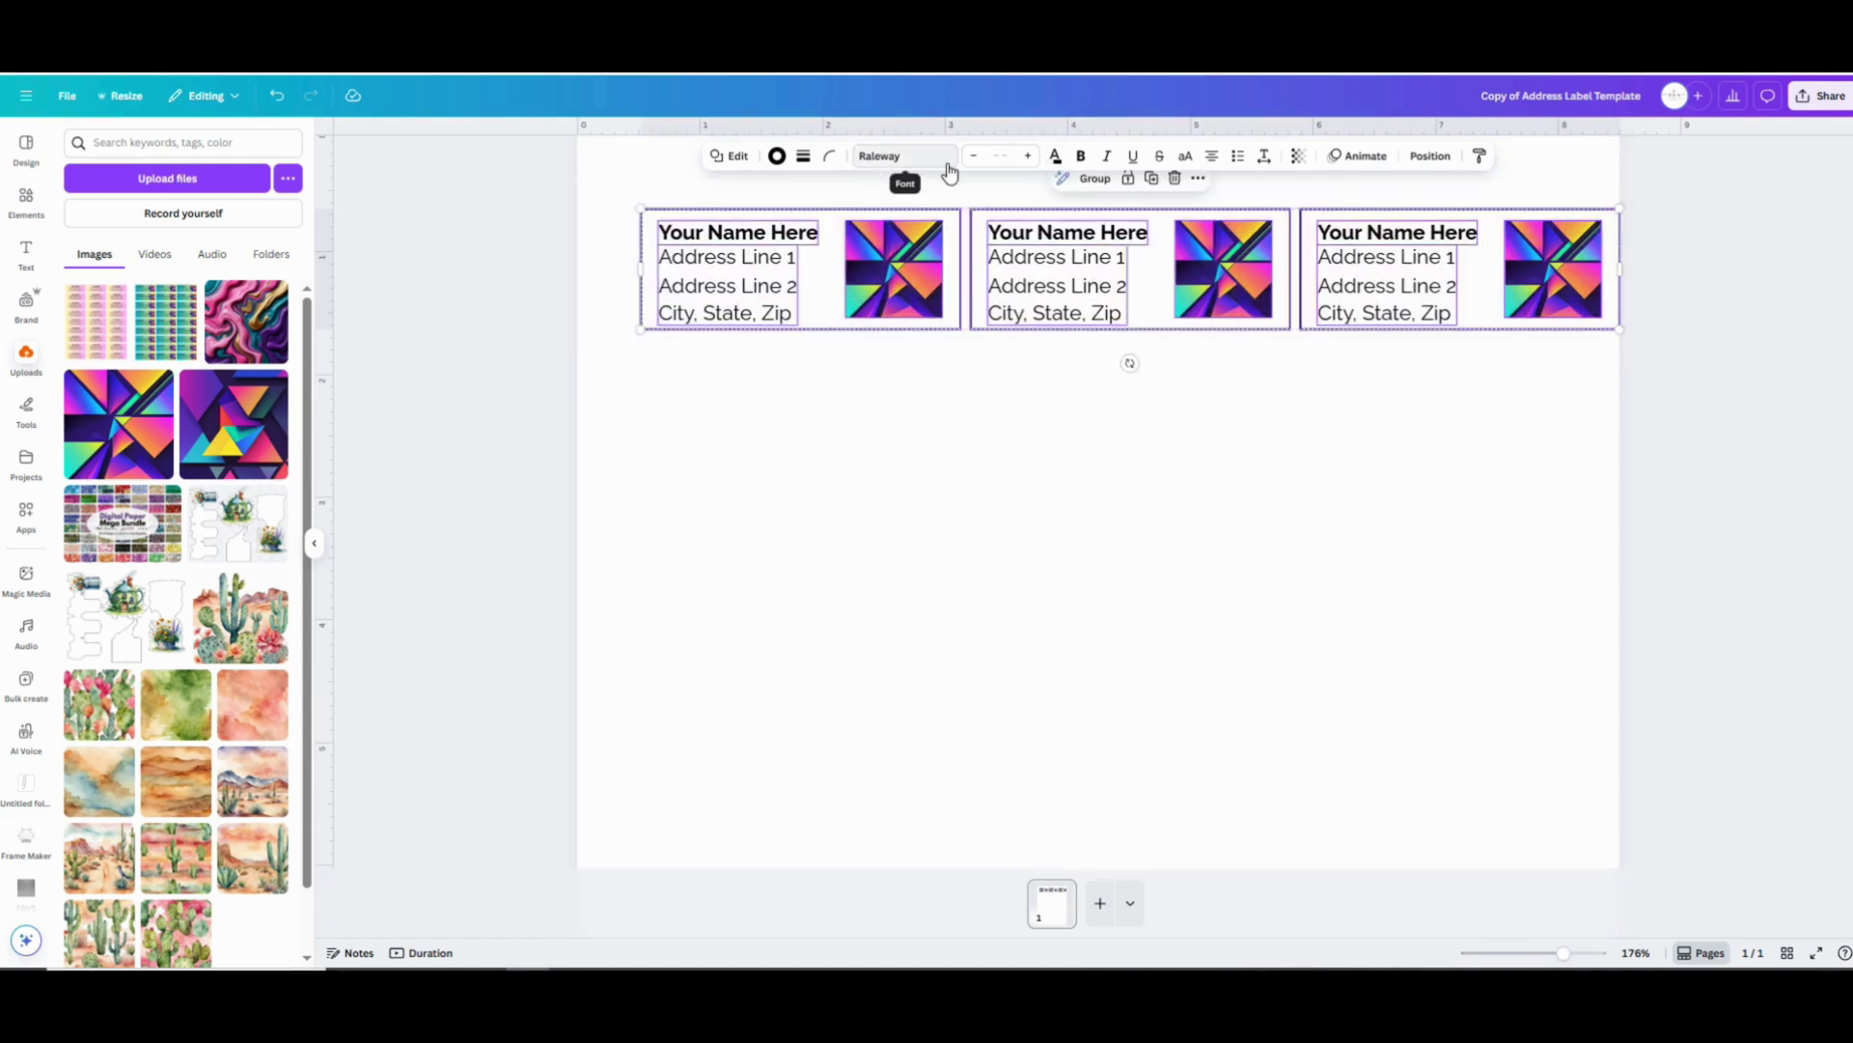
pyautogui.click(1097, 183)
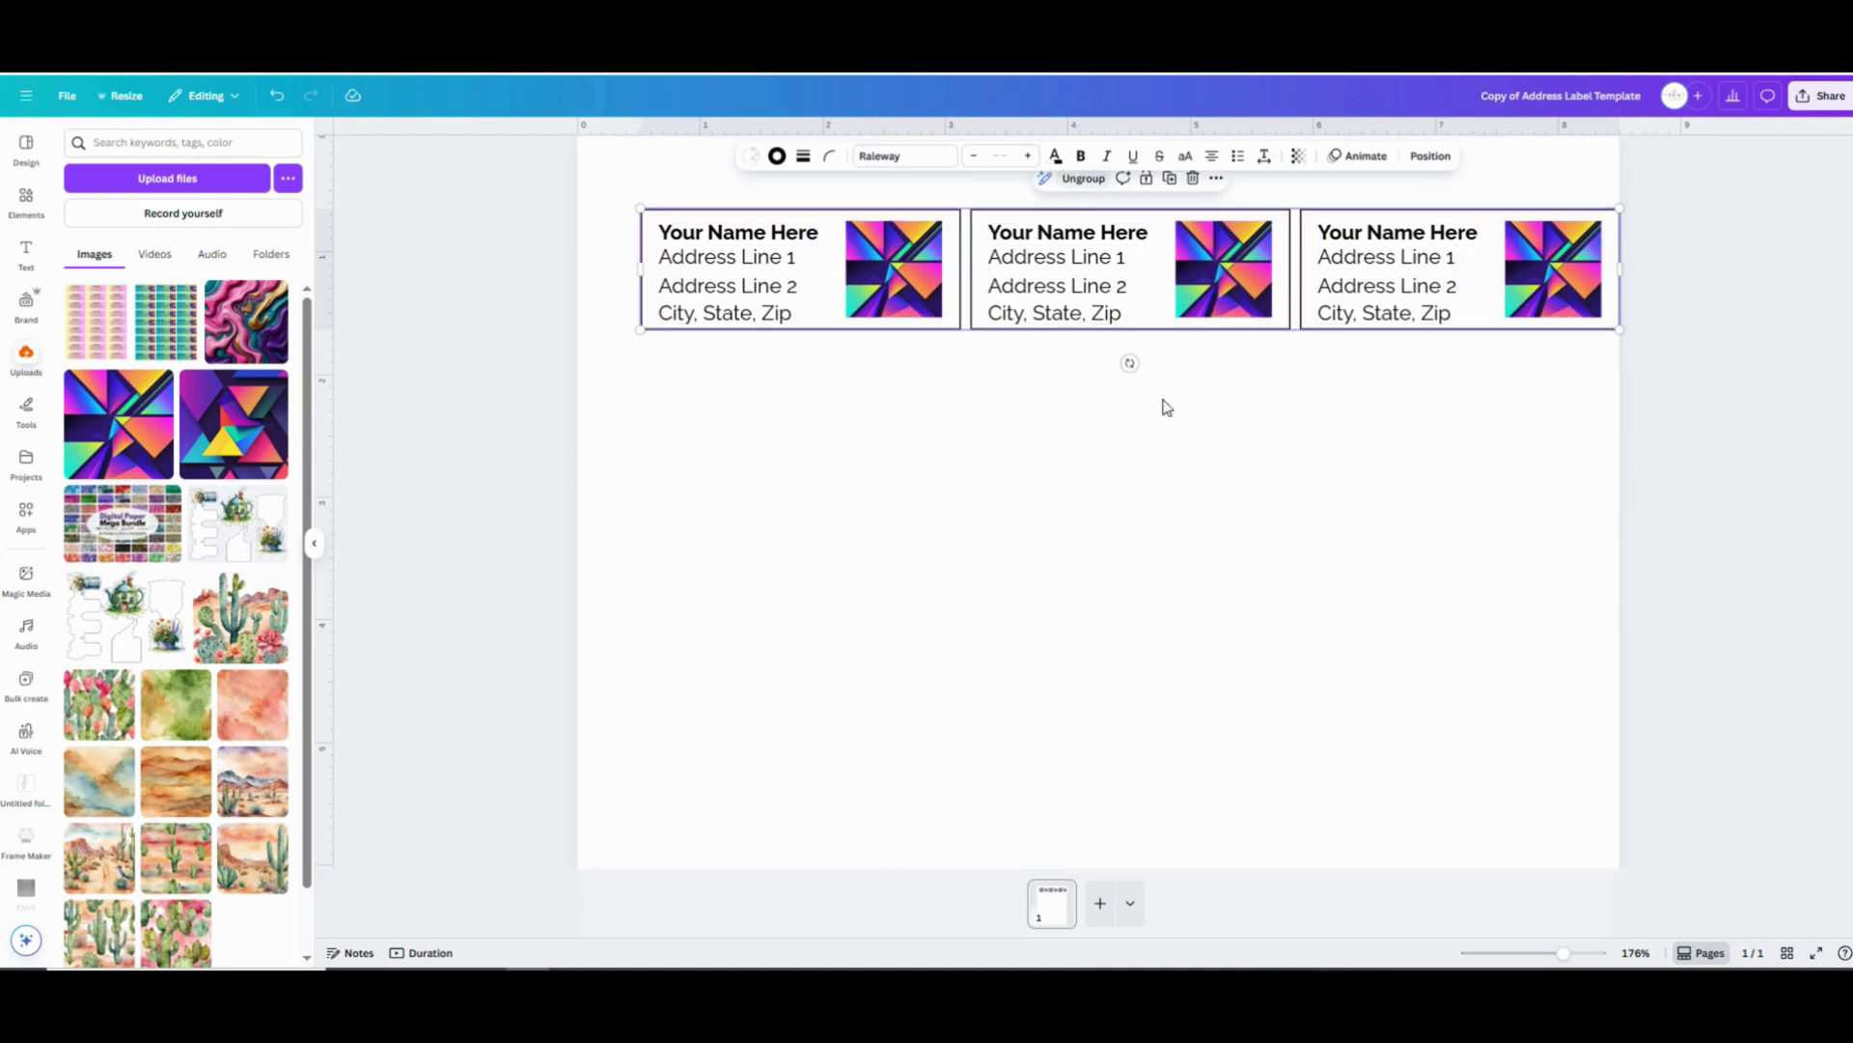
pyautogui.scroll(-4, 1206, 474)
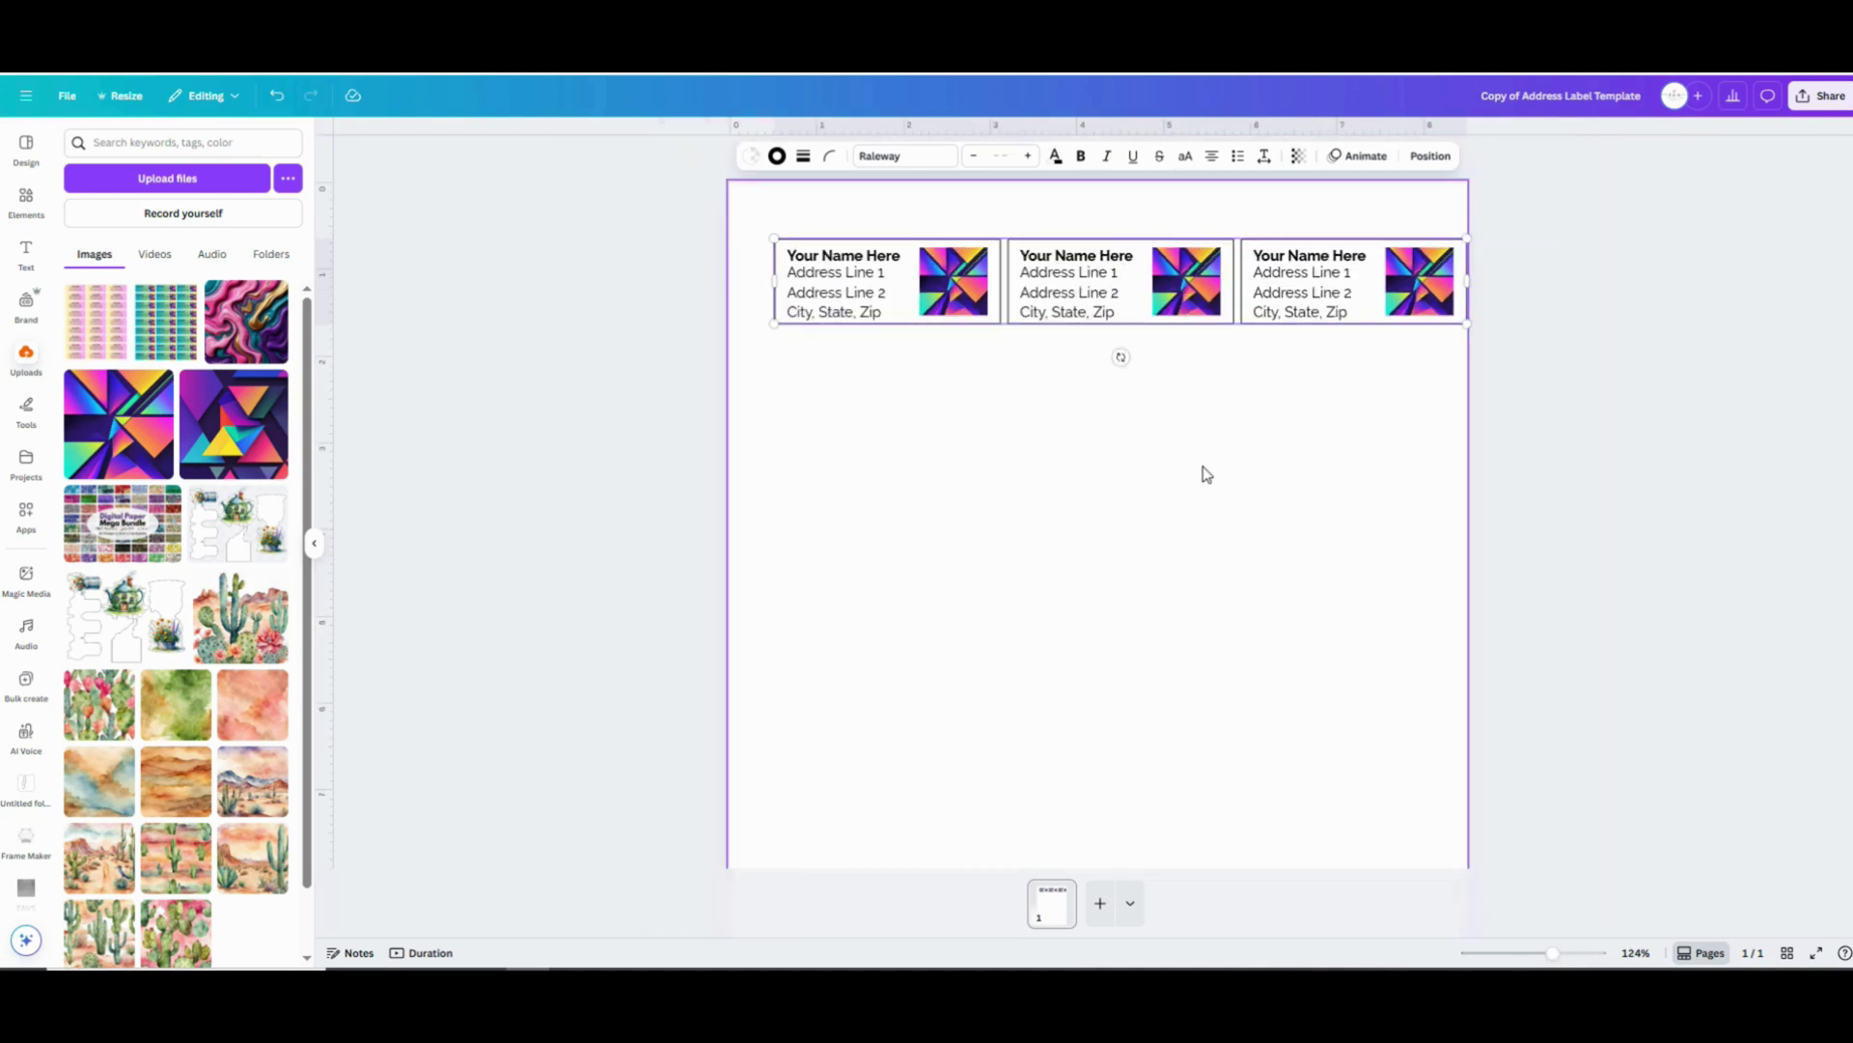
pyautogui.rightClick(1086, 272)
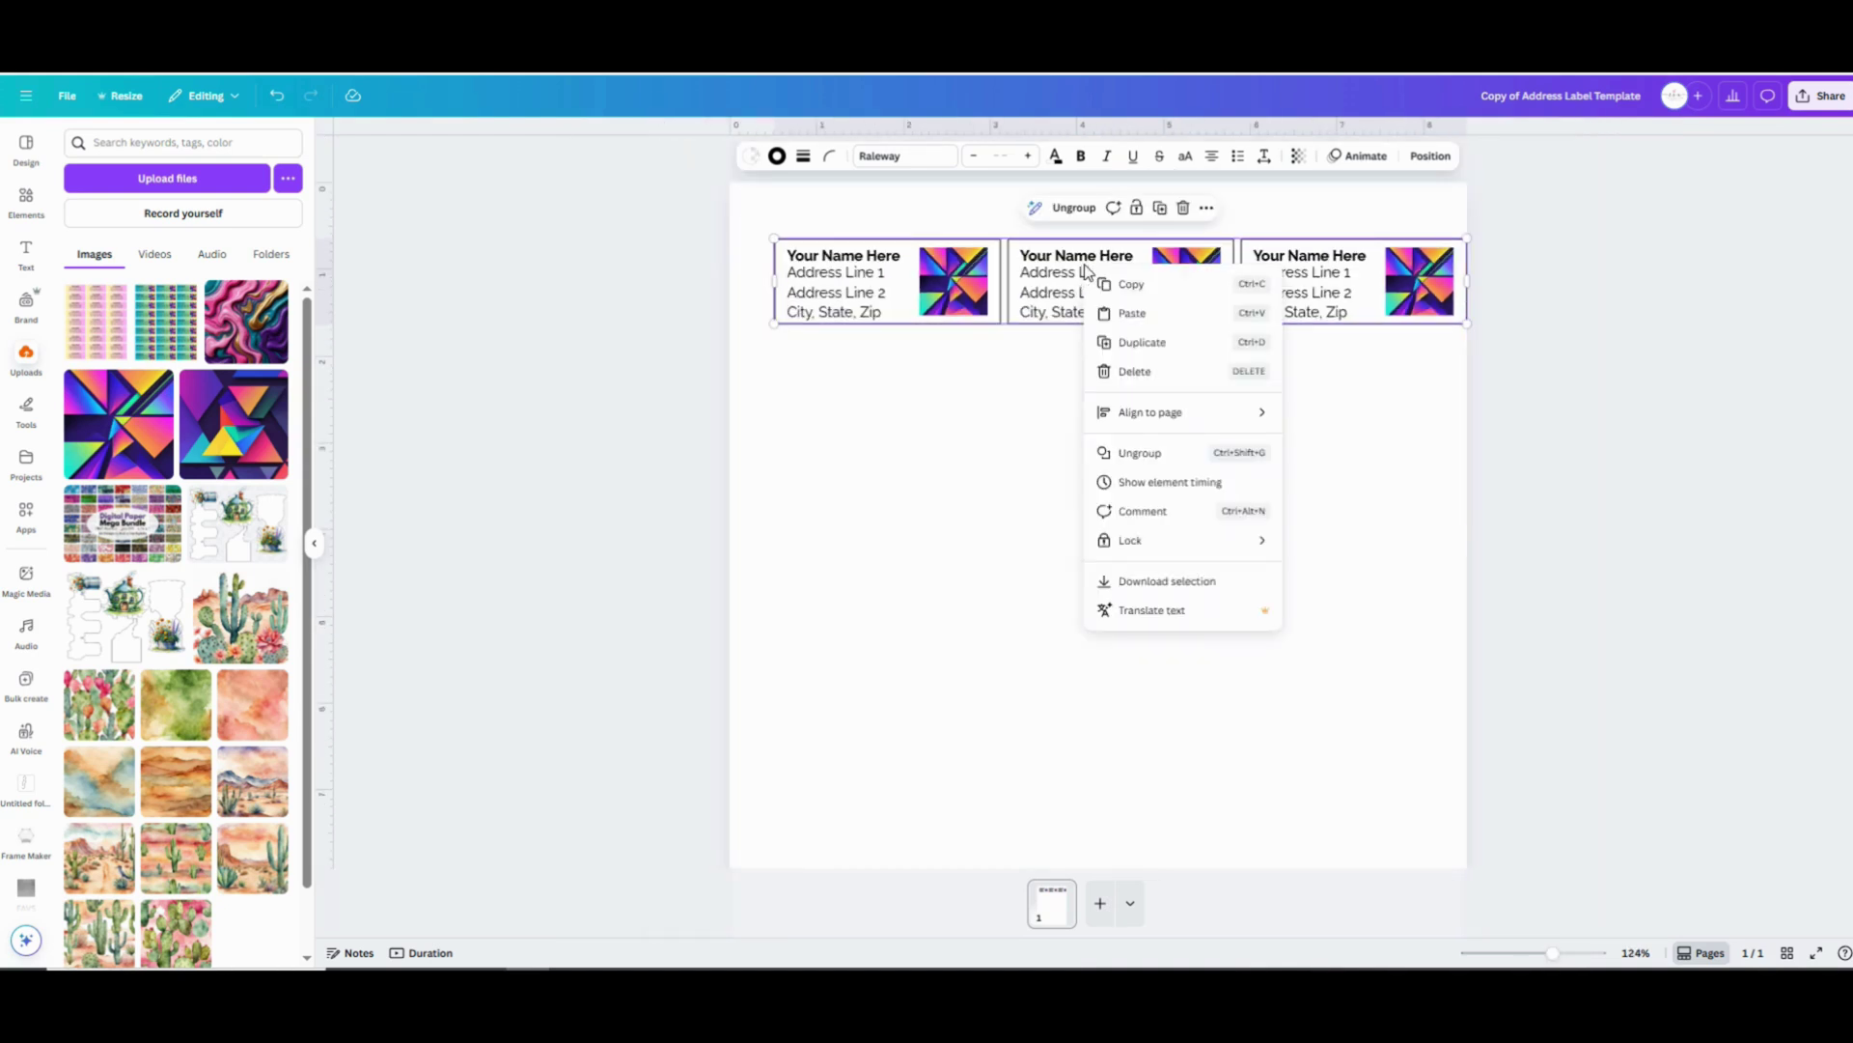
pyautogui.moveTo(1164, 413)
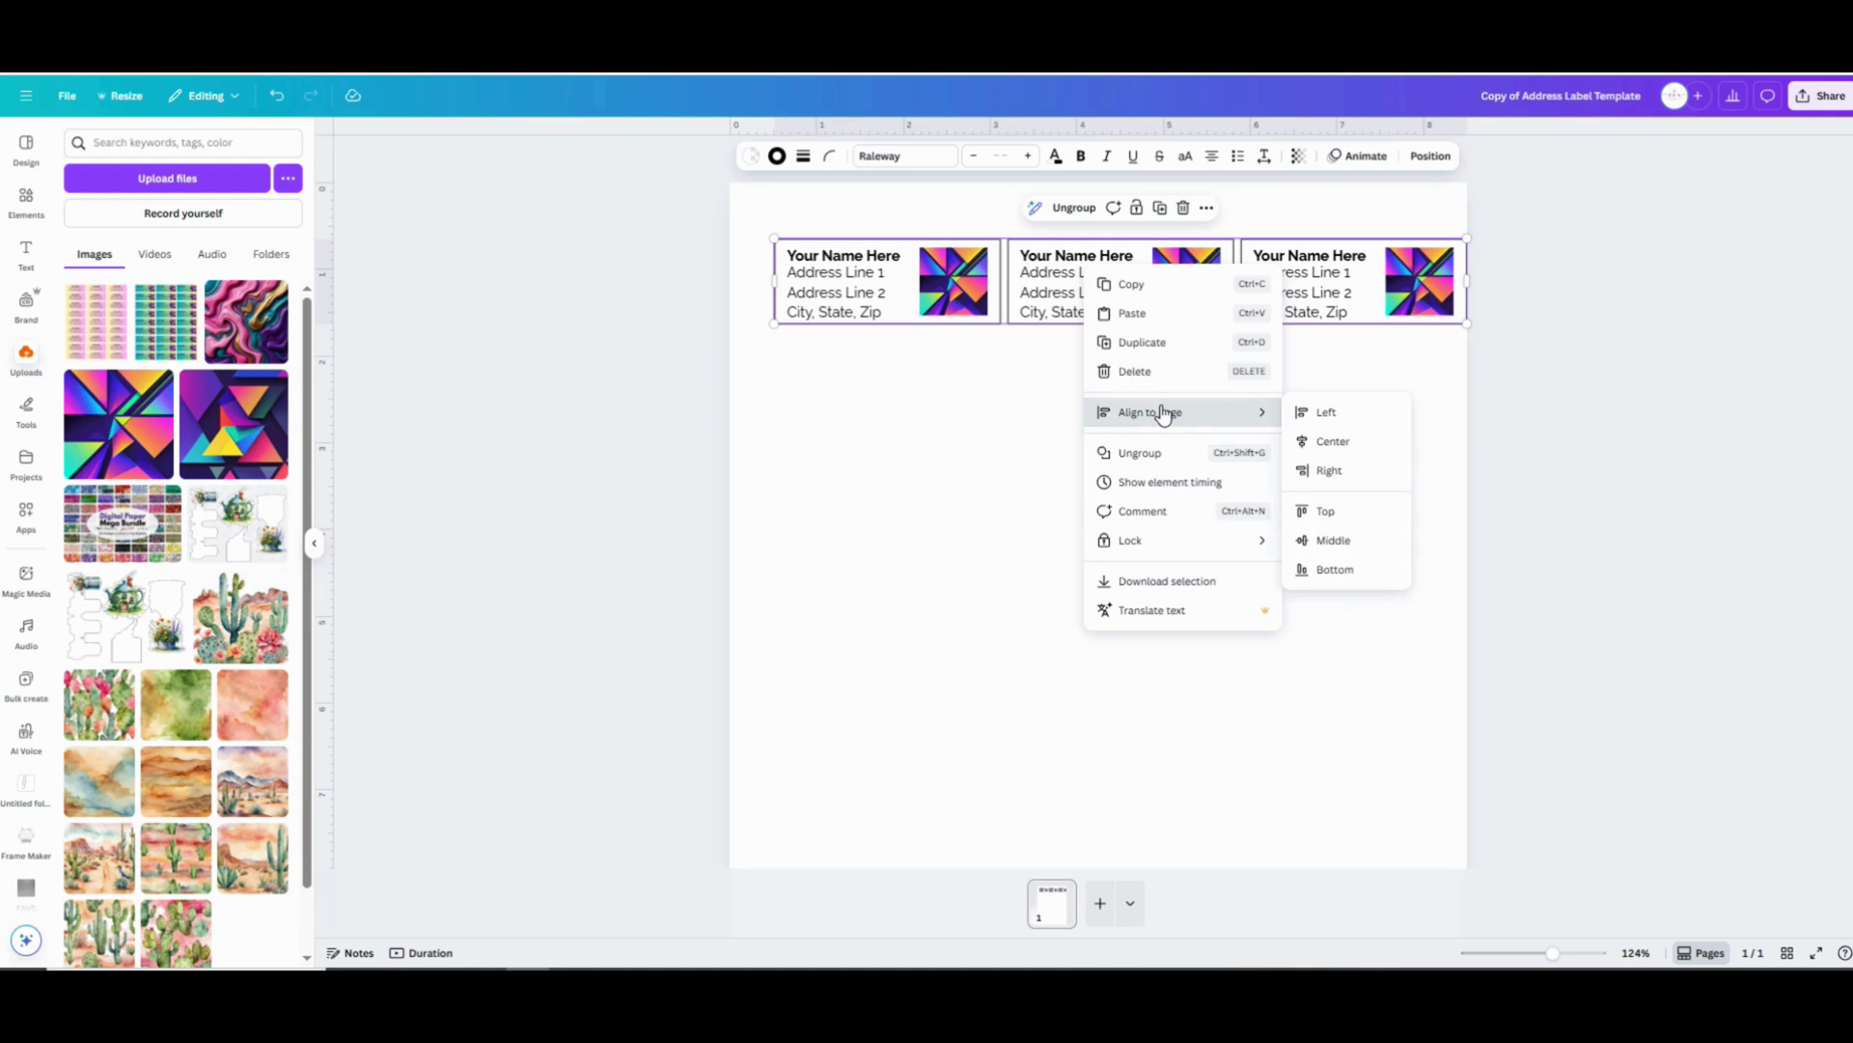
pyautogui.click(1322, 443)
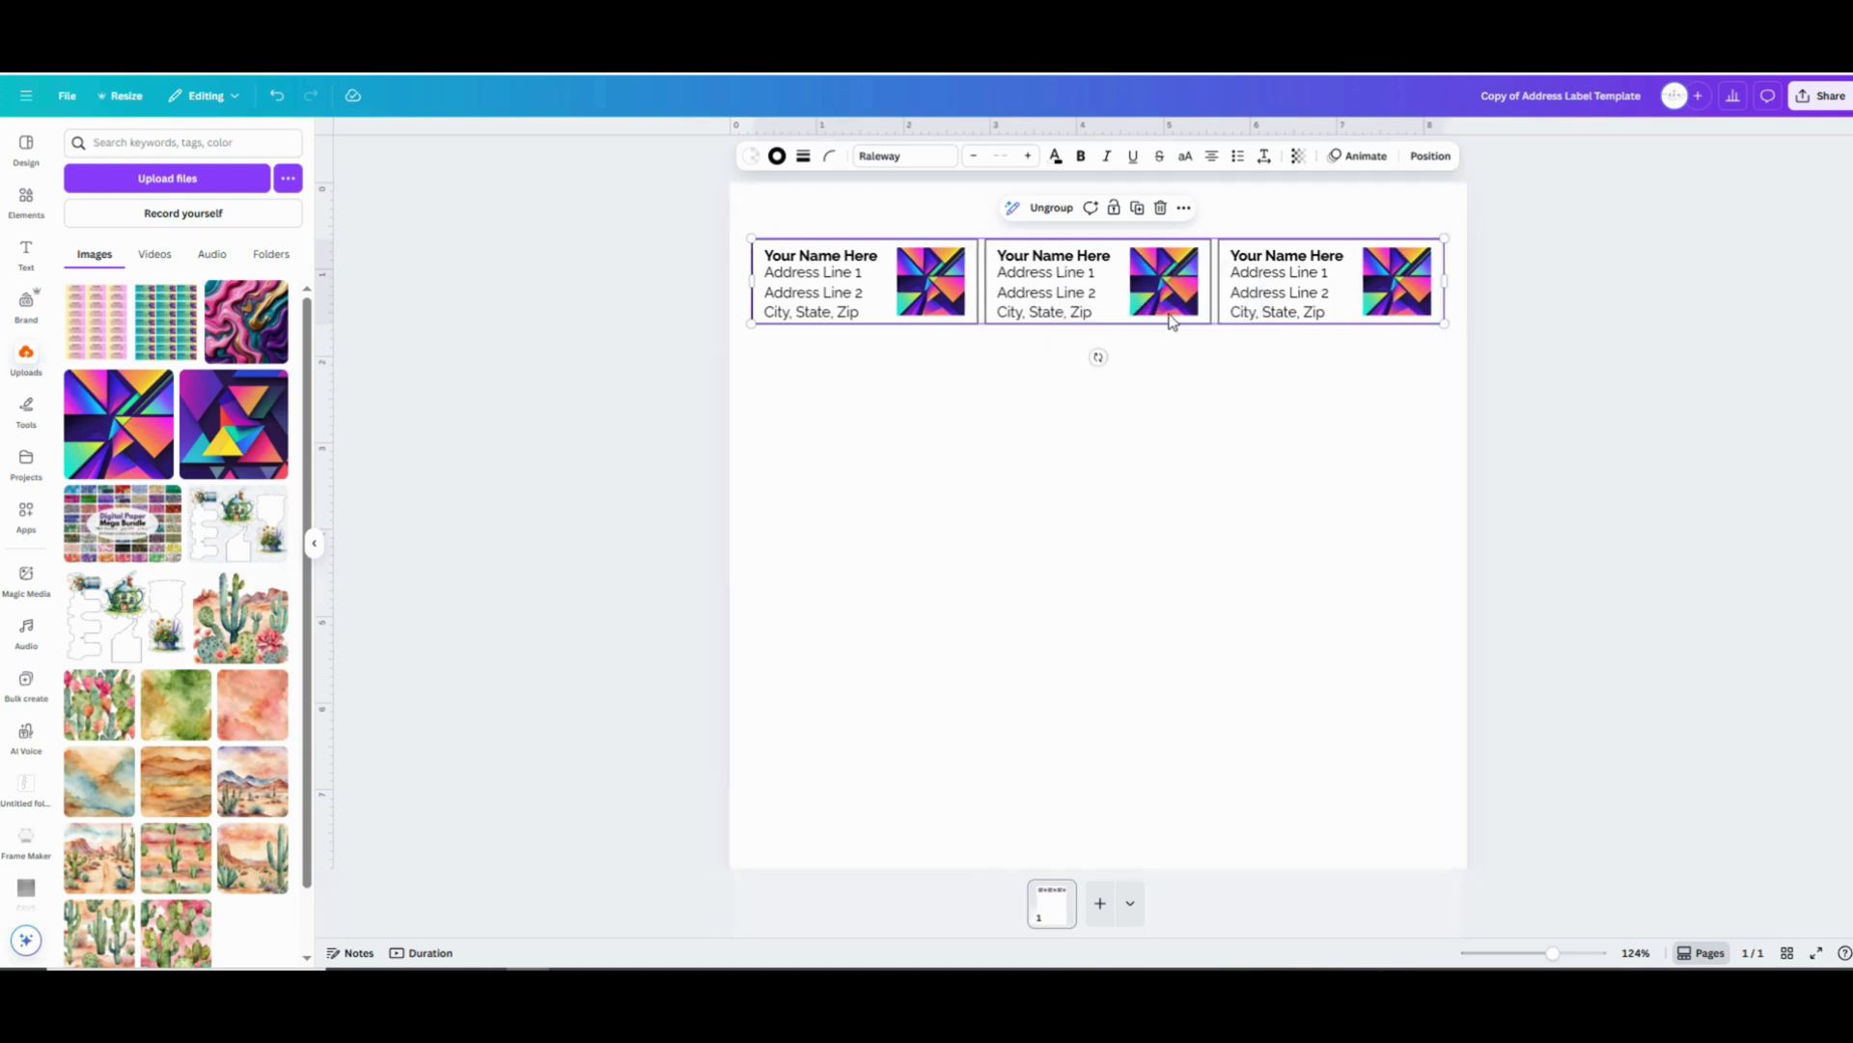
# Duplicate the grouped label row down the page with even spacing until there are nine rows
pyautogui.moveTo(1172, 300); pyautogui.dragTo(1177, 386)
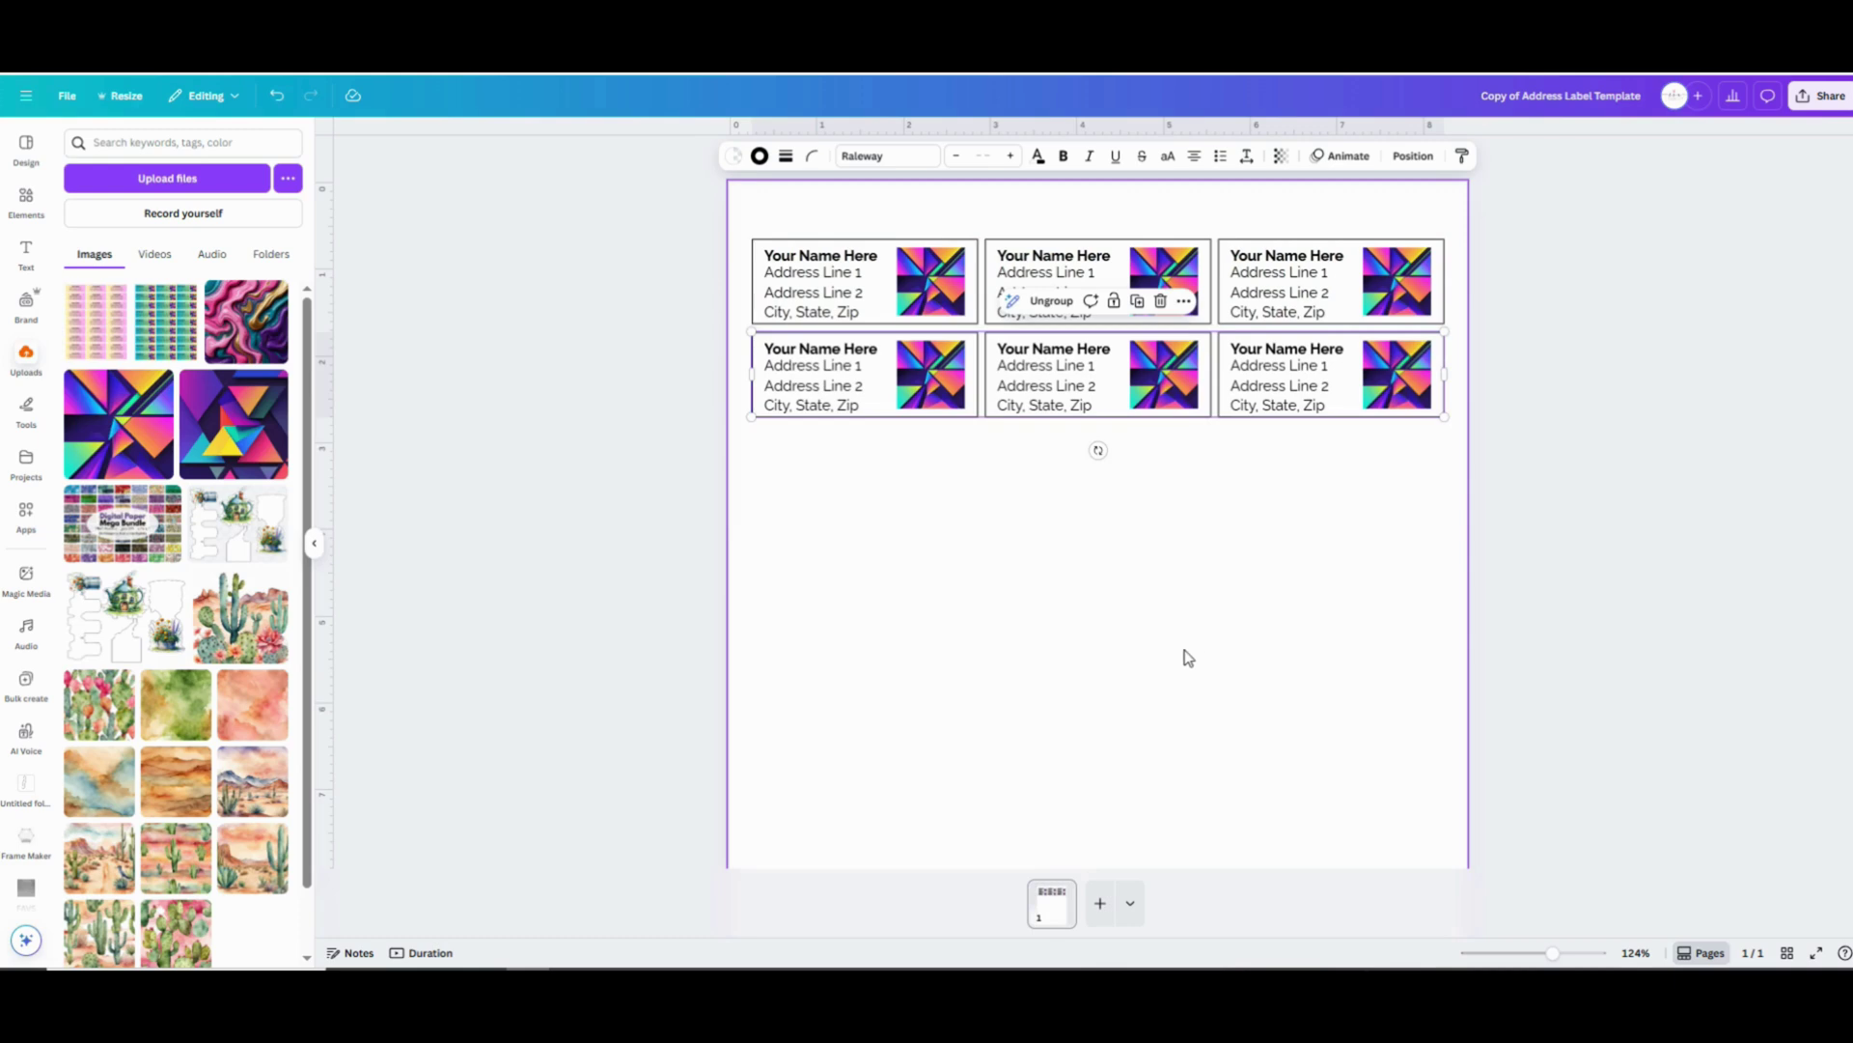
pyautogui.hotkey('ctrl', 'd')
pyautogui.hotkey('ctrl', 'd')
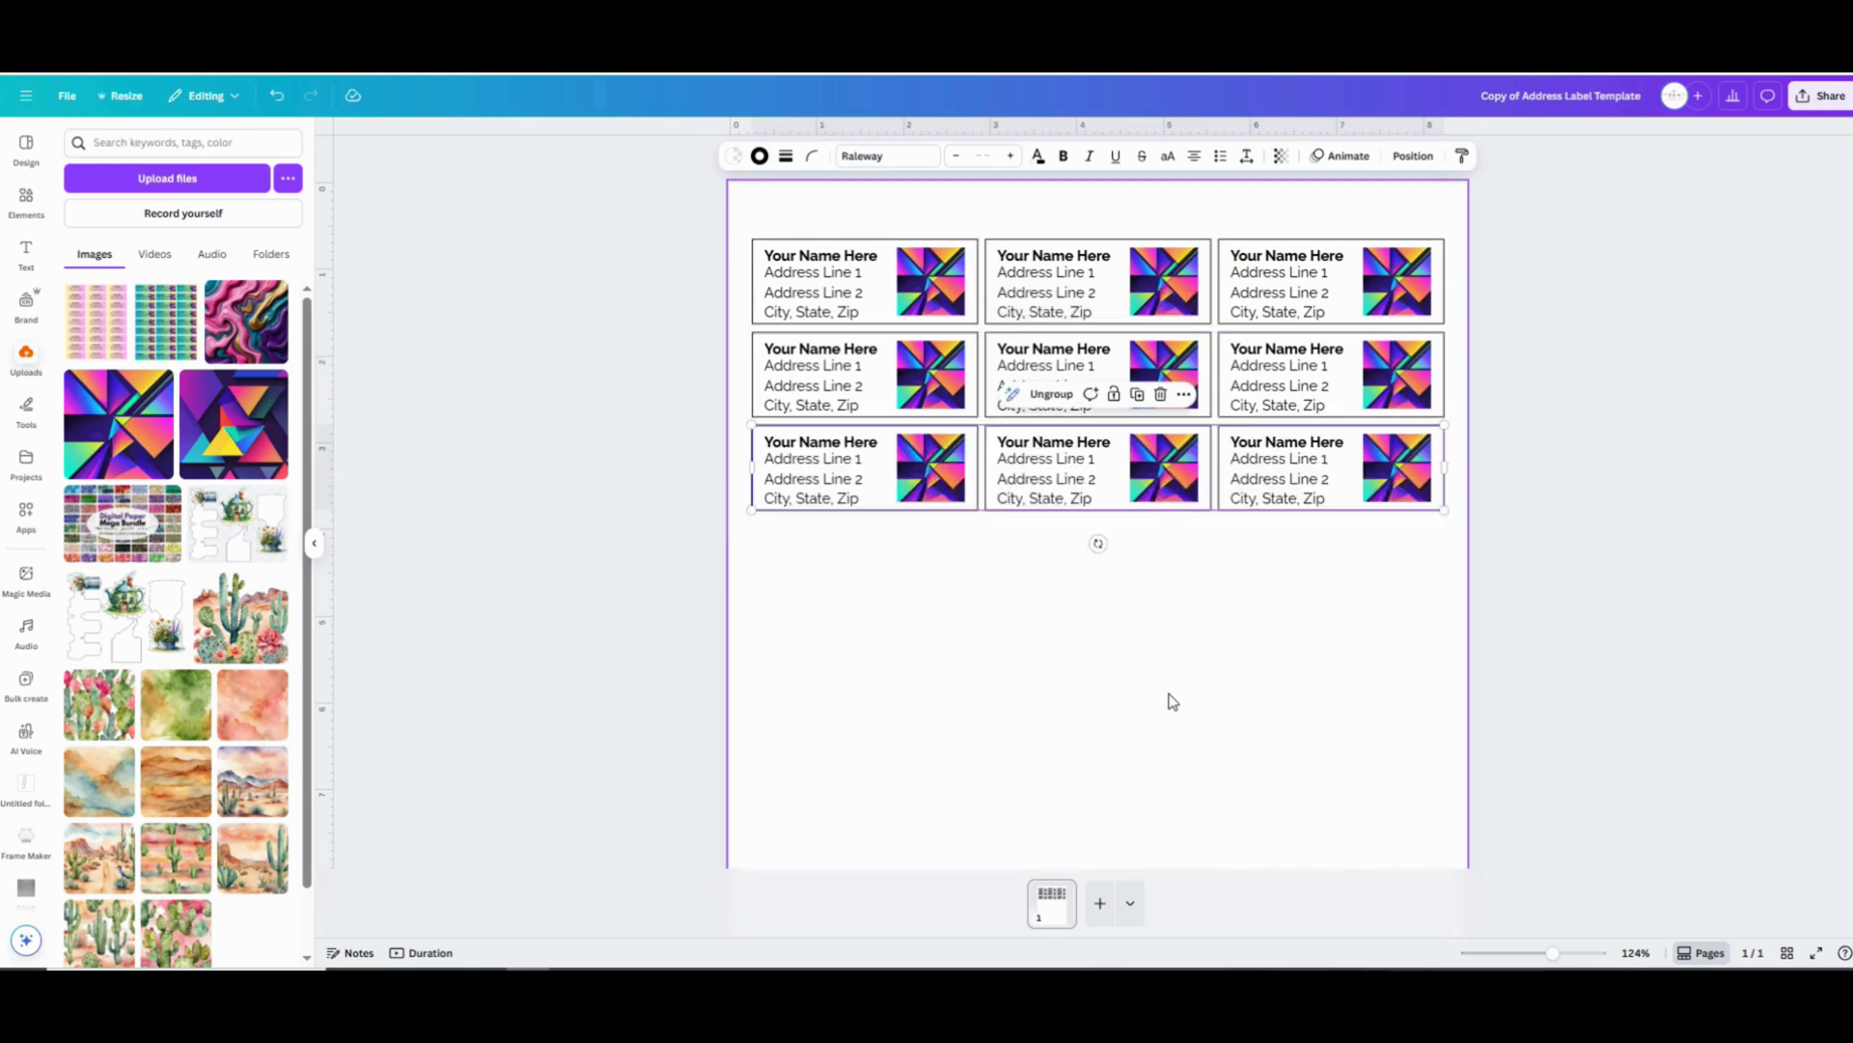
pyautogui.hotkey('ctrl', 'd')
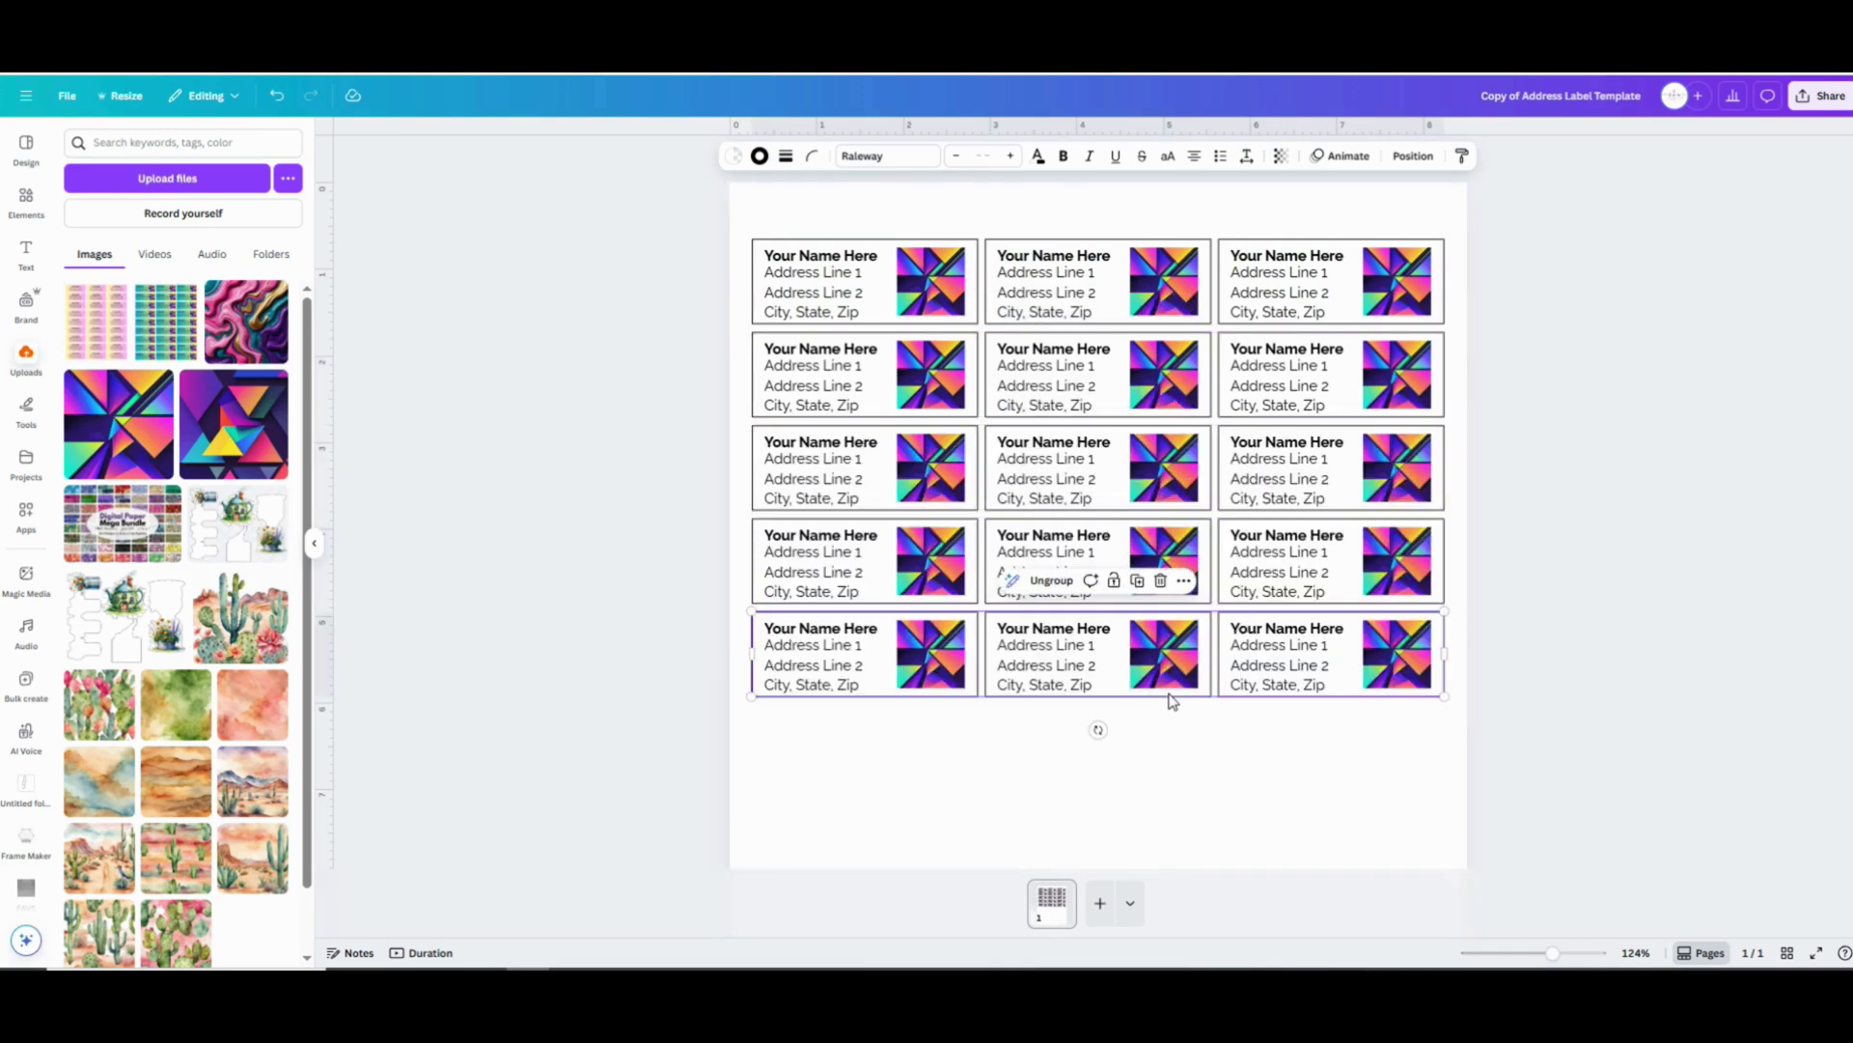
pyautogui.hotkey('ctrl', 'd')
pyautogui.hotkey('ctrl', 'd')
pyautogui.scroll(-2, 1171, 702)
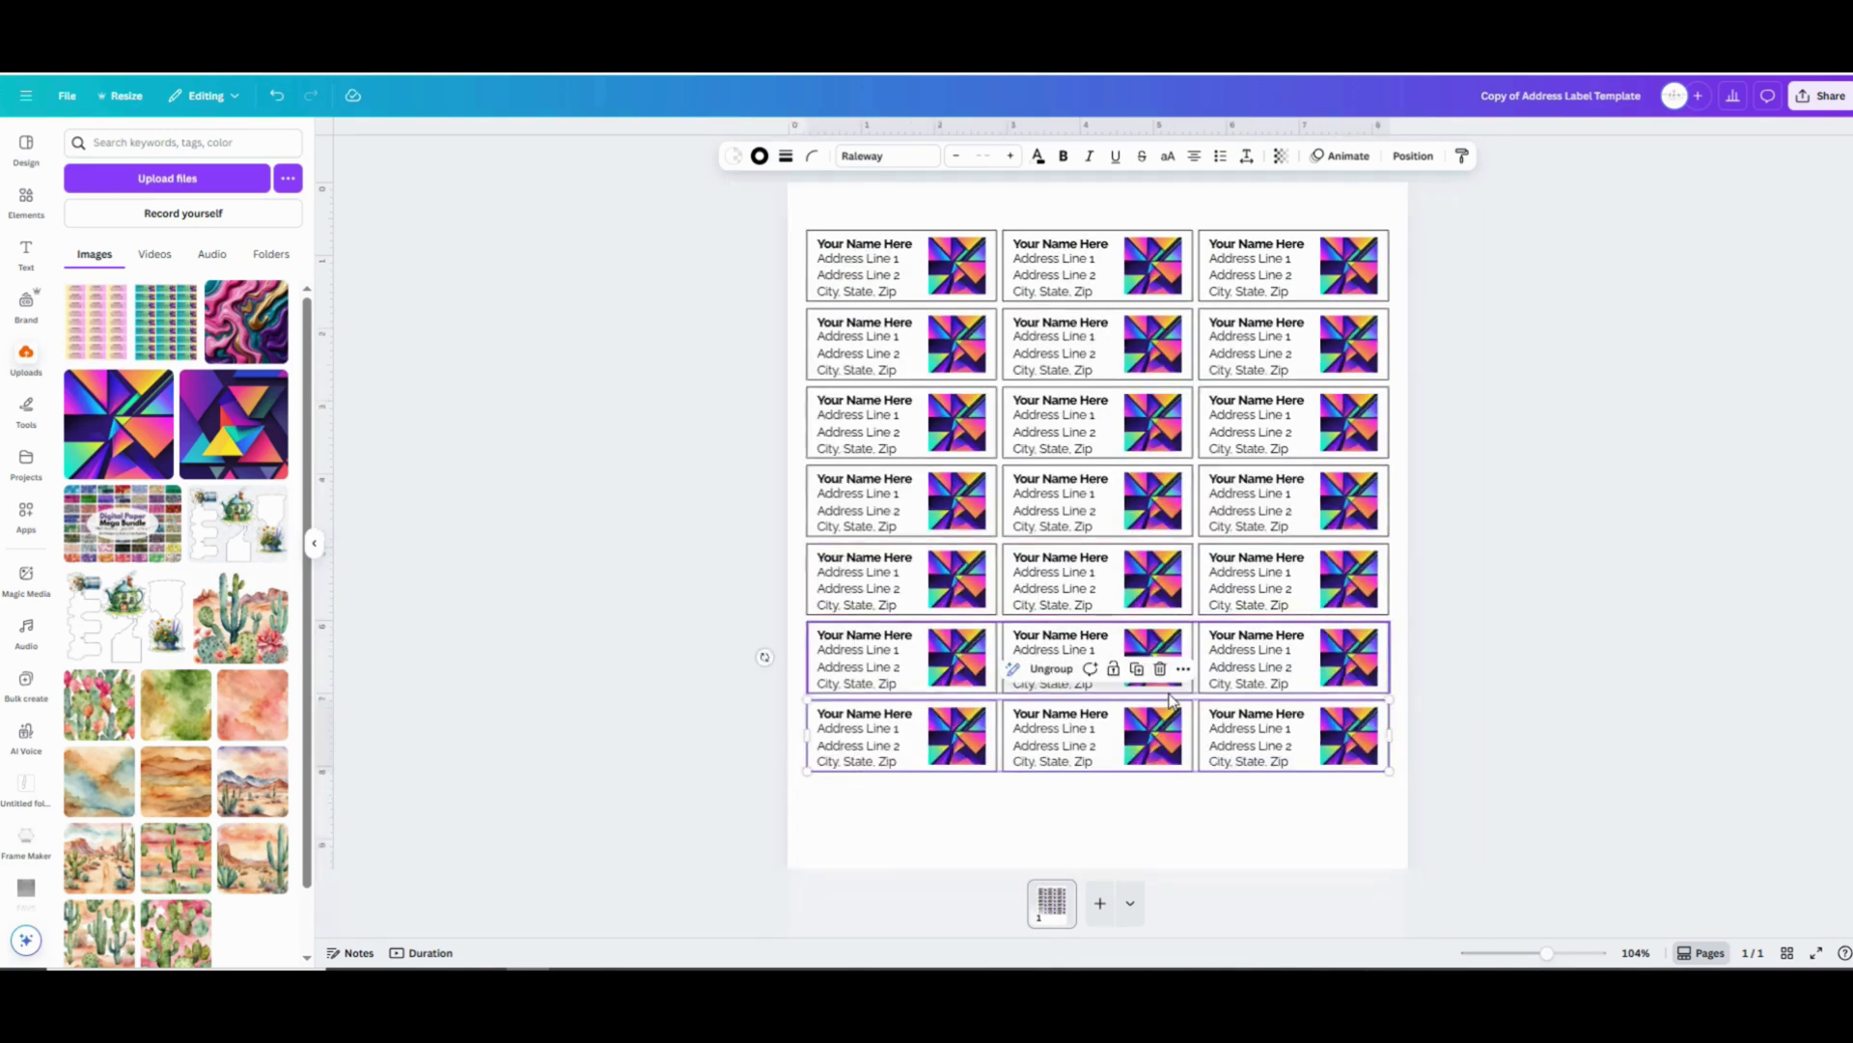
pyautogui.scroll(-3, 1170, 702)
pyautogui.hotkey('ctrl', 'd')
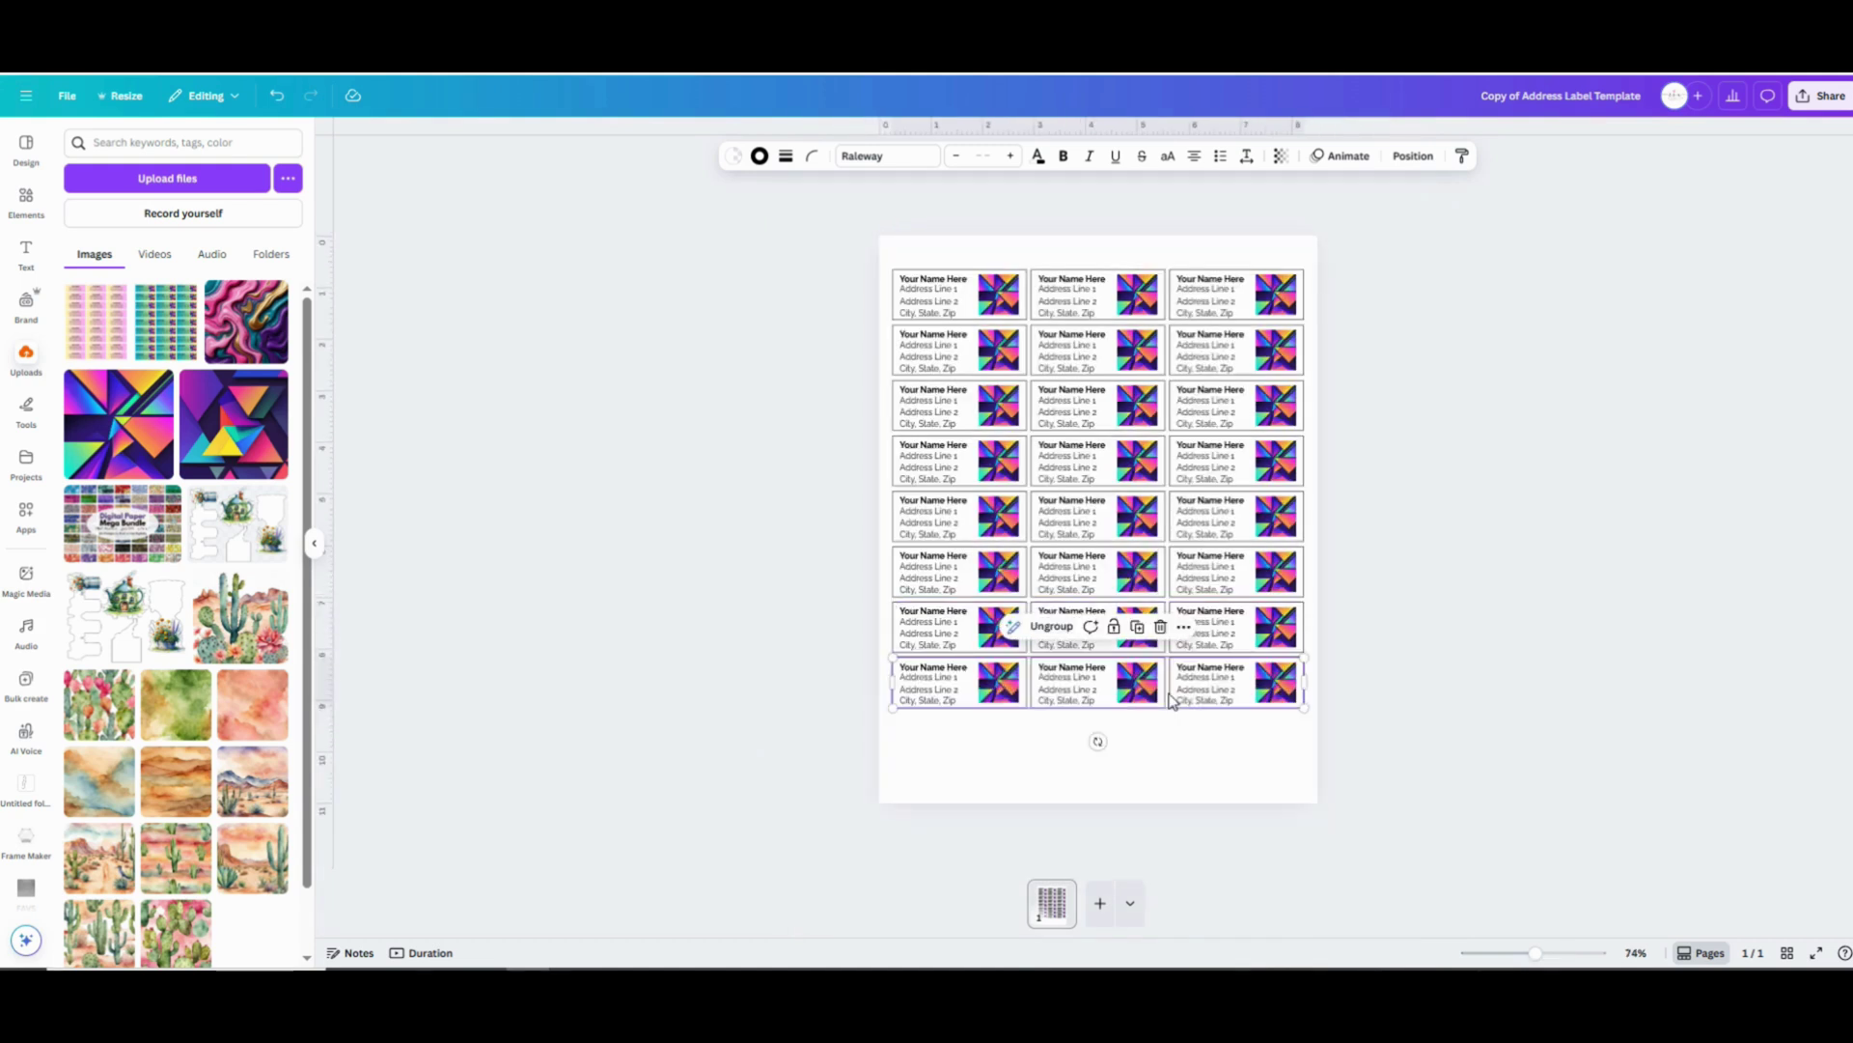
pyautogui.hotkey('ctrl', 'd')
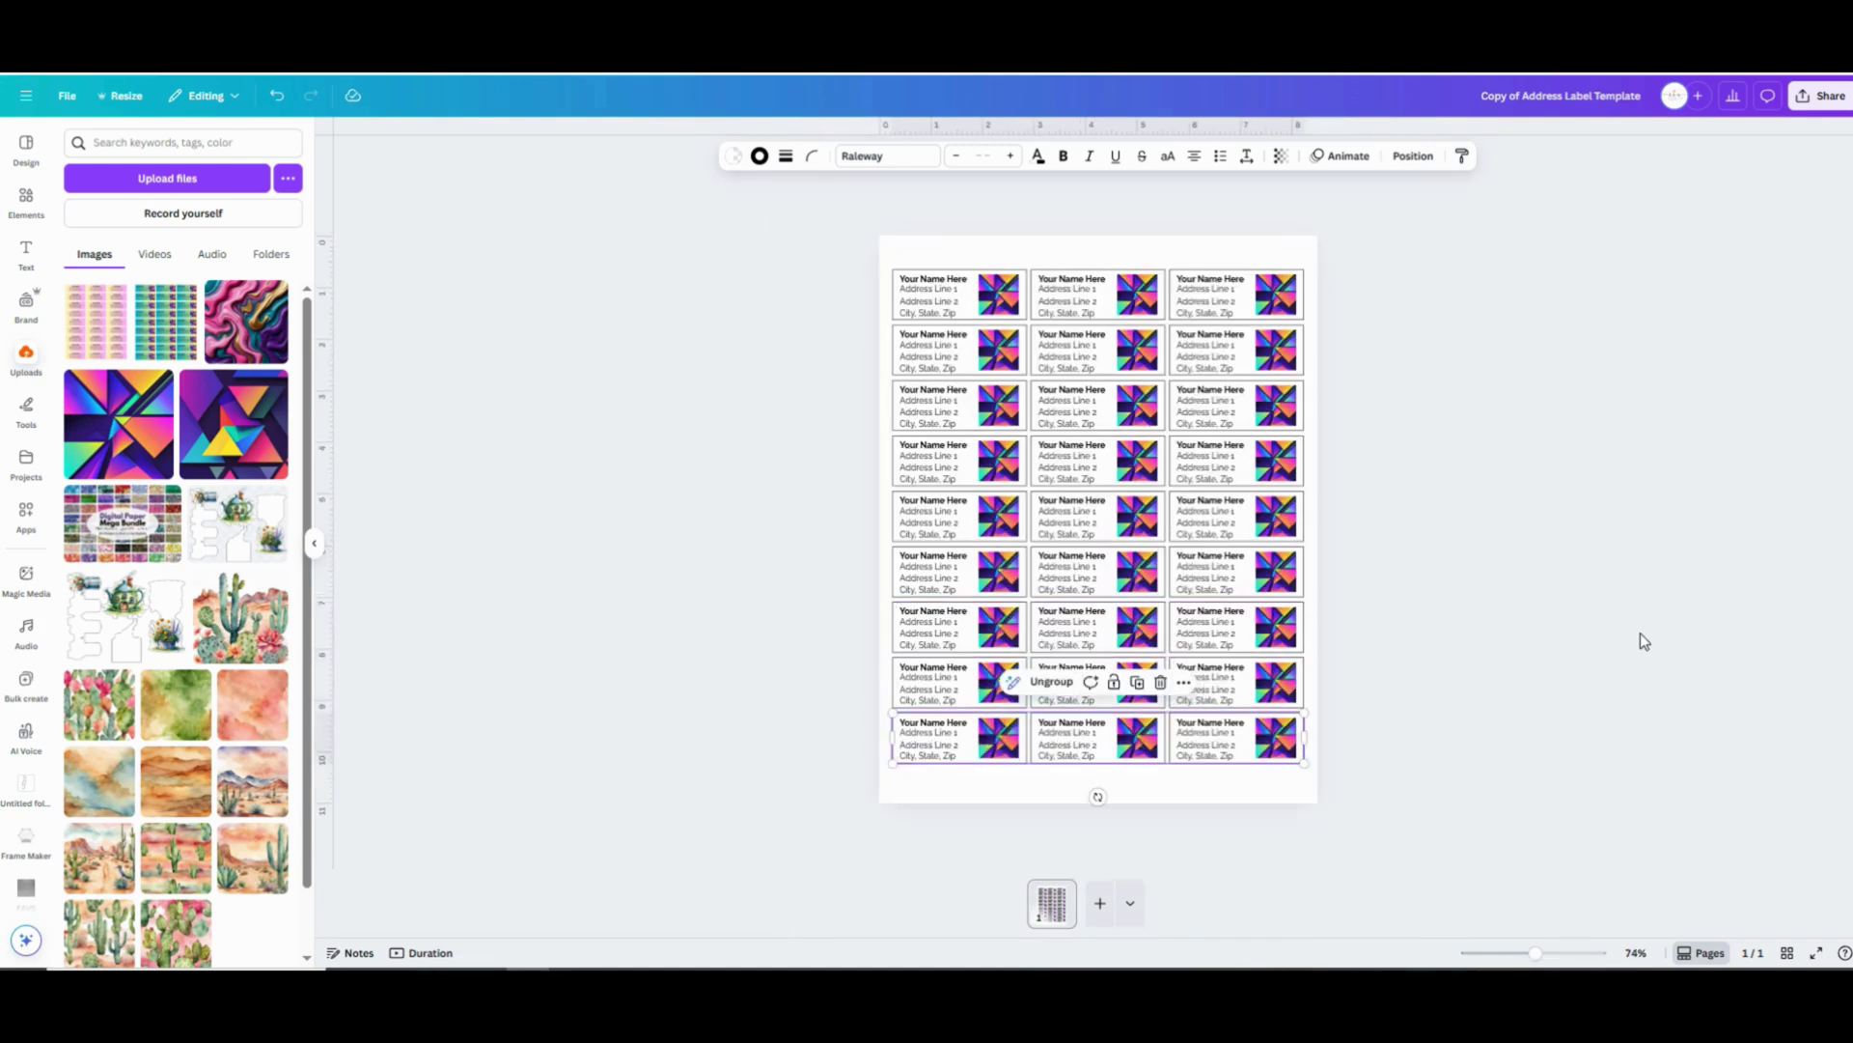
pyautogui.click(1644, 641)
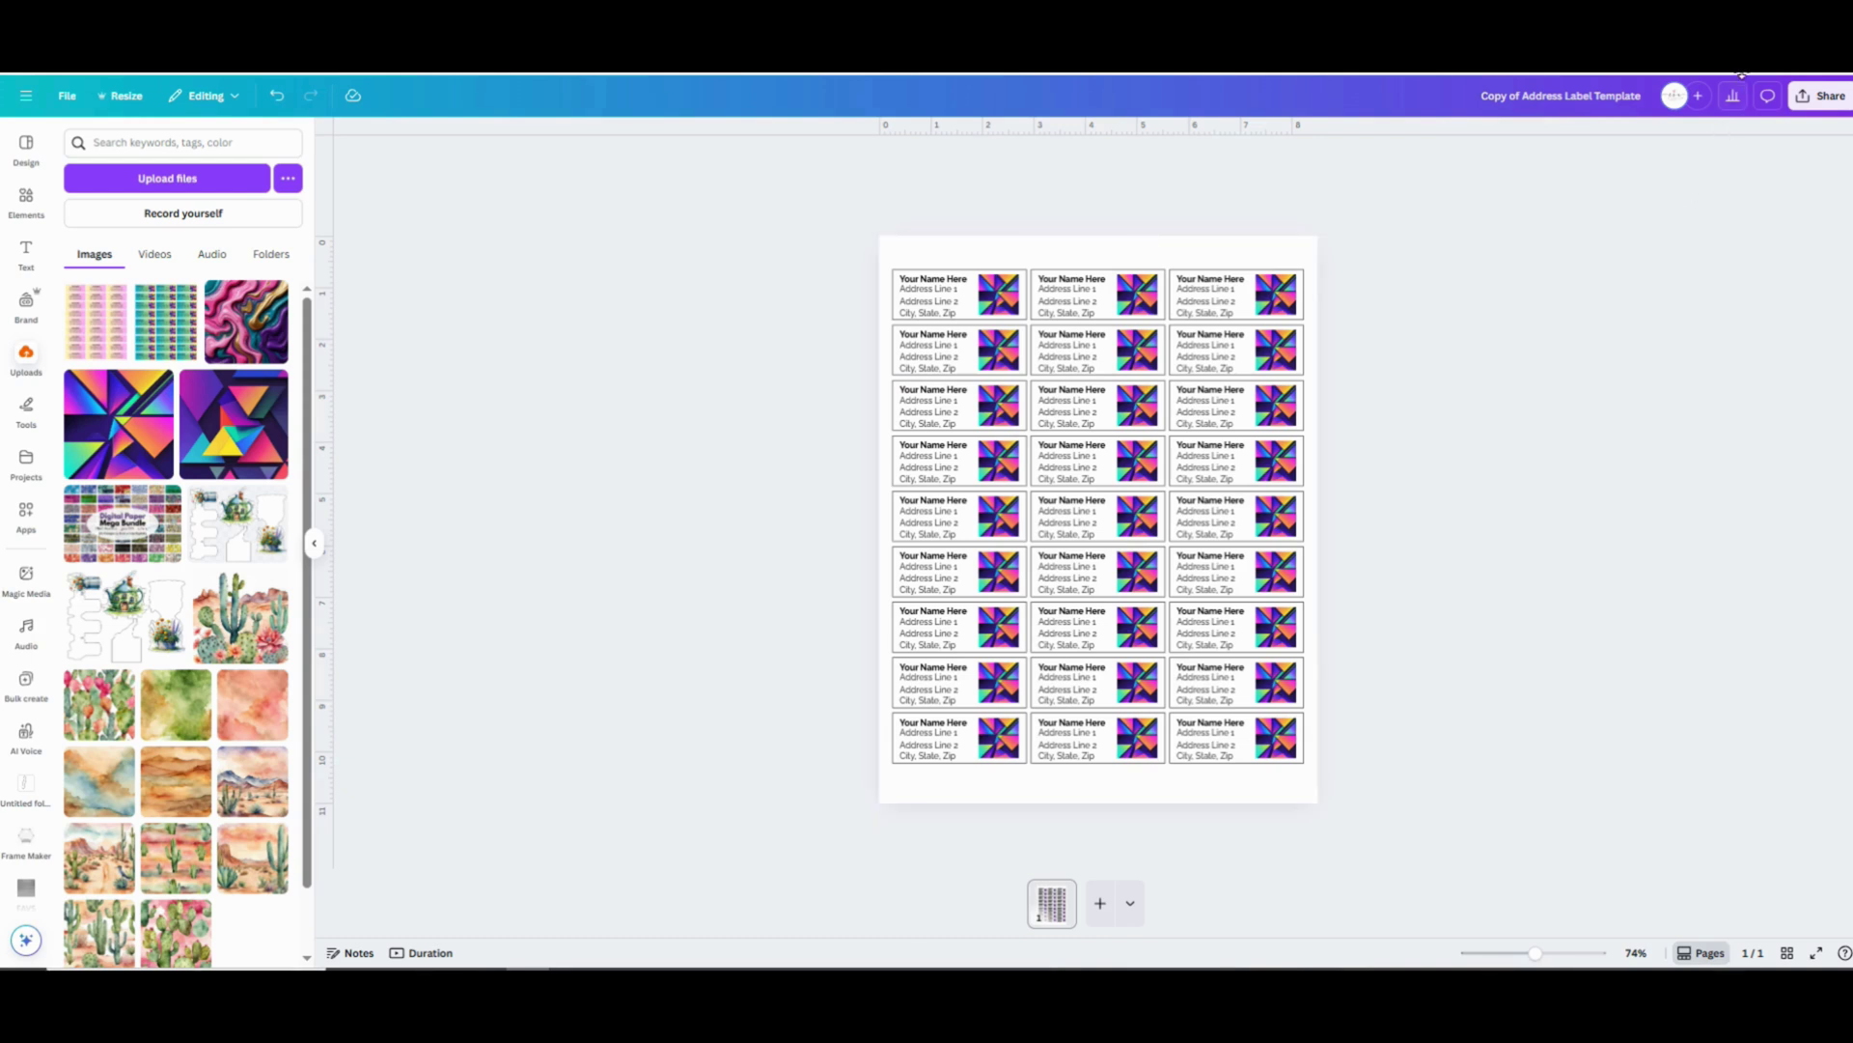
# Open the download options for the label sheet
pyautogui.click(1811, 102)
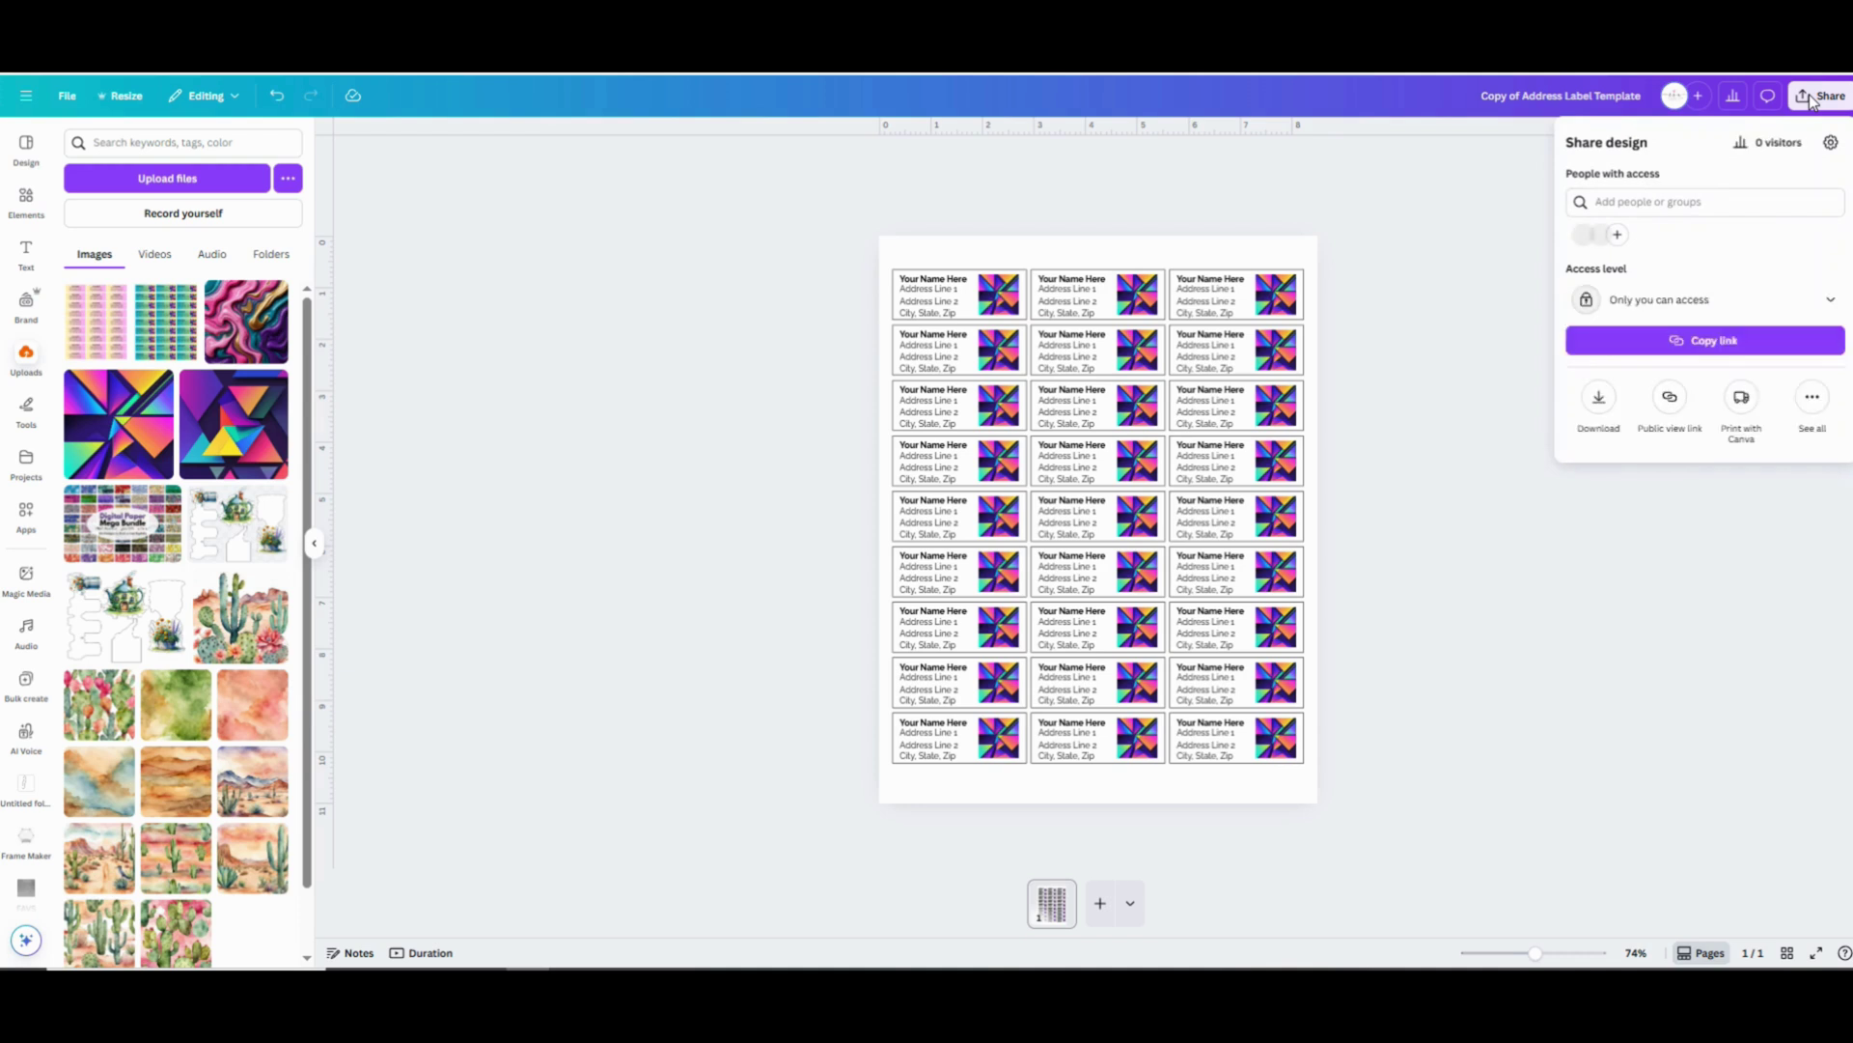
pyautogui.click(1600, 400)
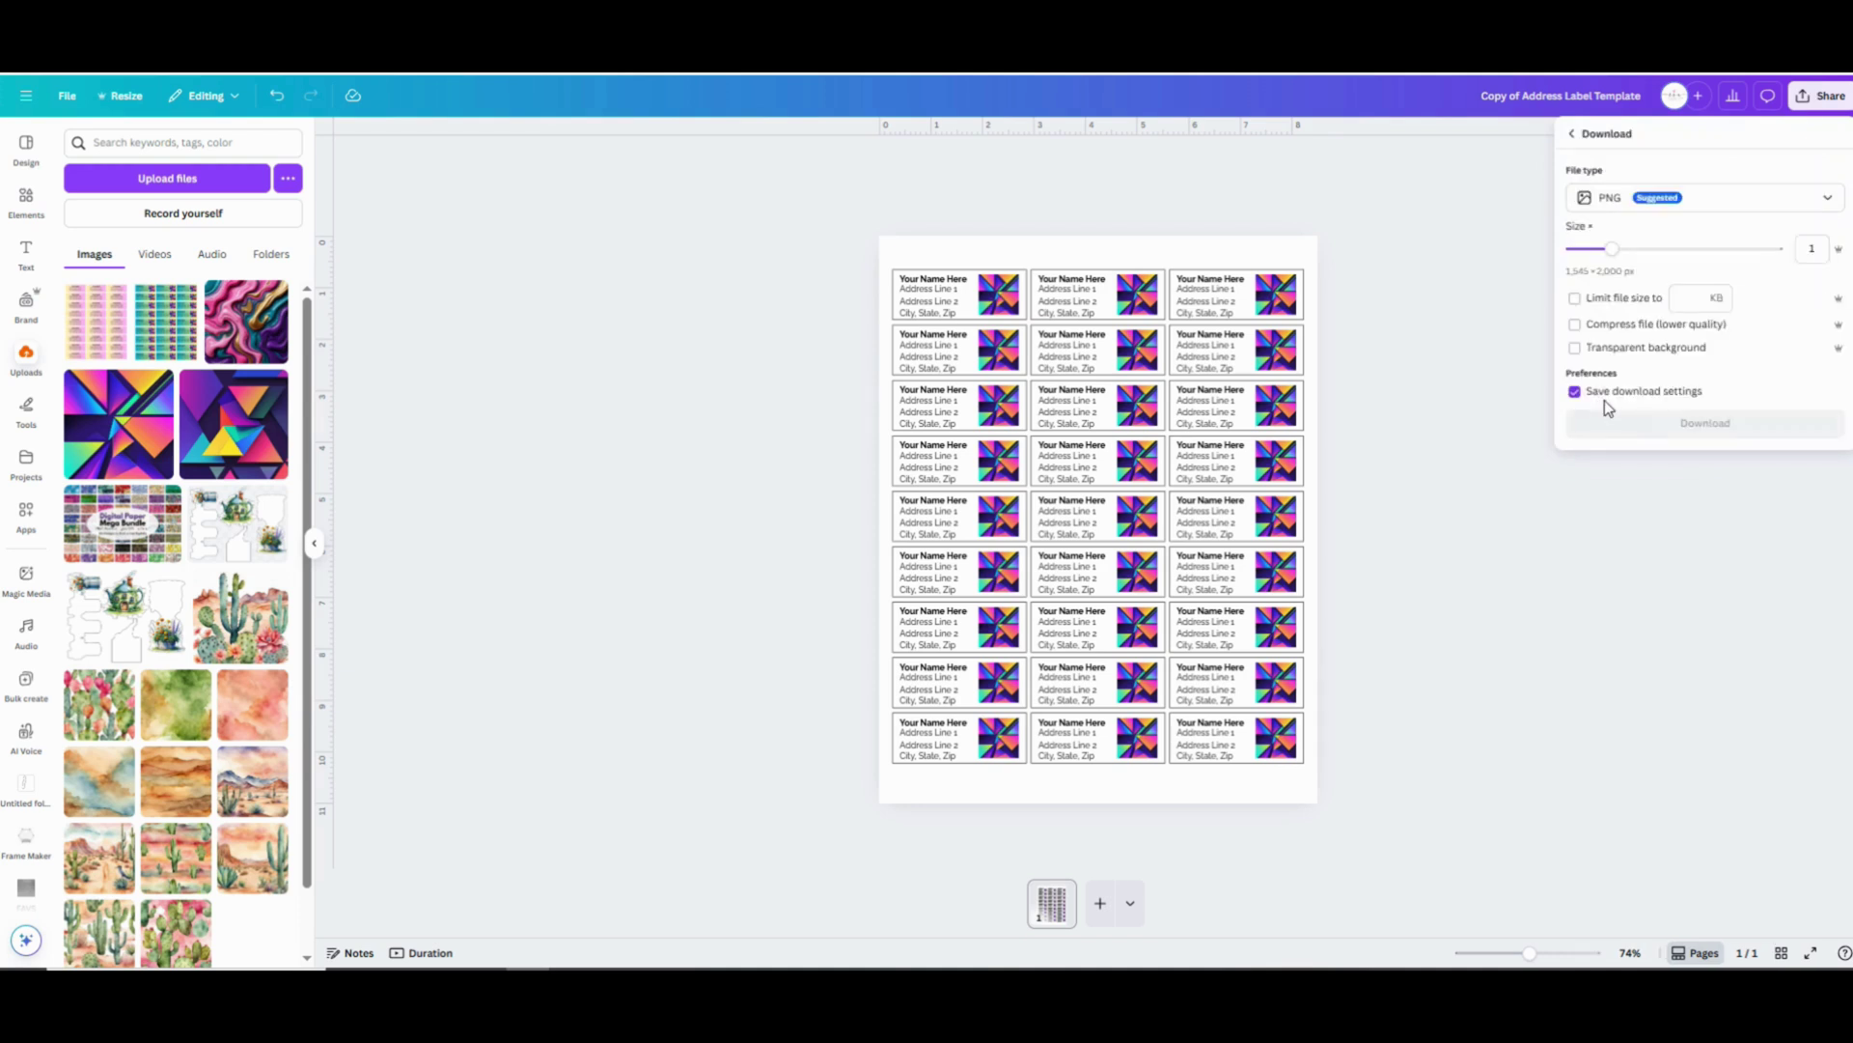